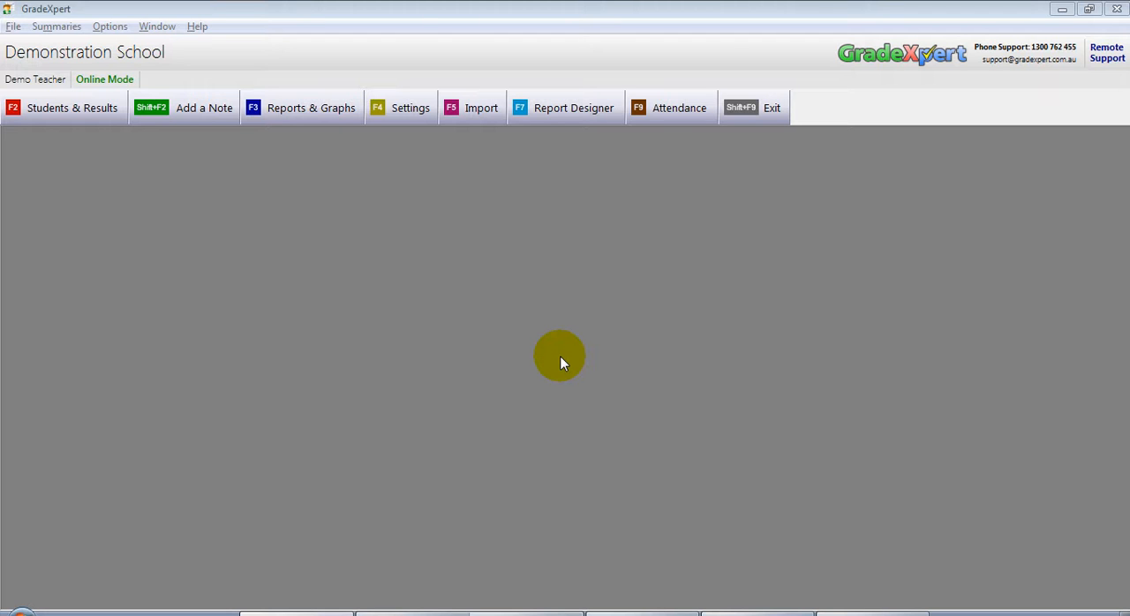
Step: Open the Students & Results list and check the ILPs In Progress column for class 4 40S
key("F2")
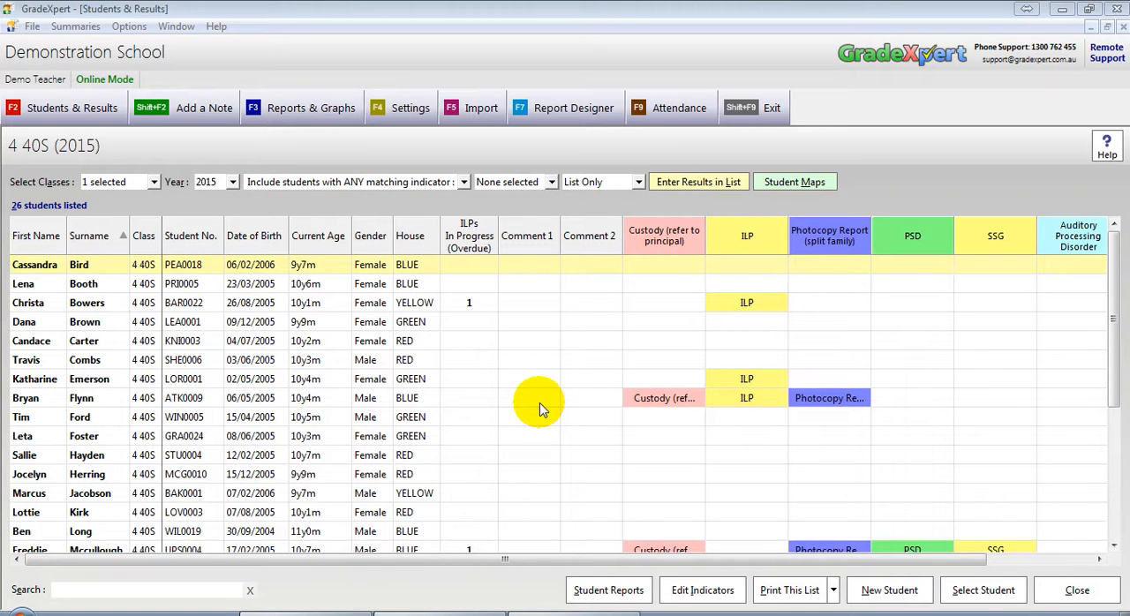
left_click(469, 283)
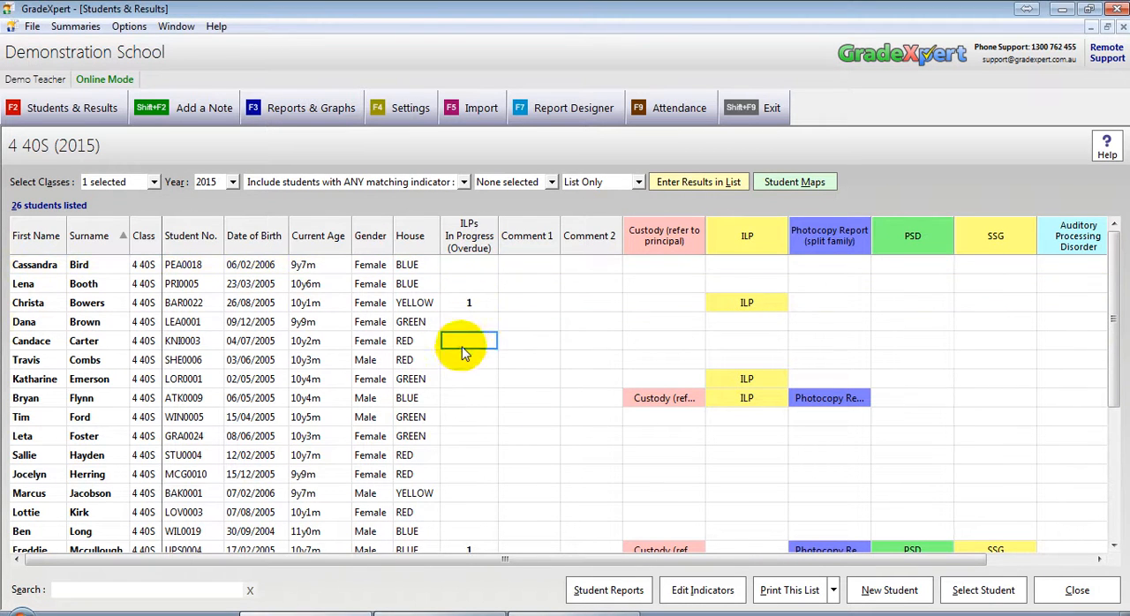
left_click(461, 383)
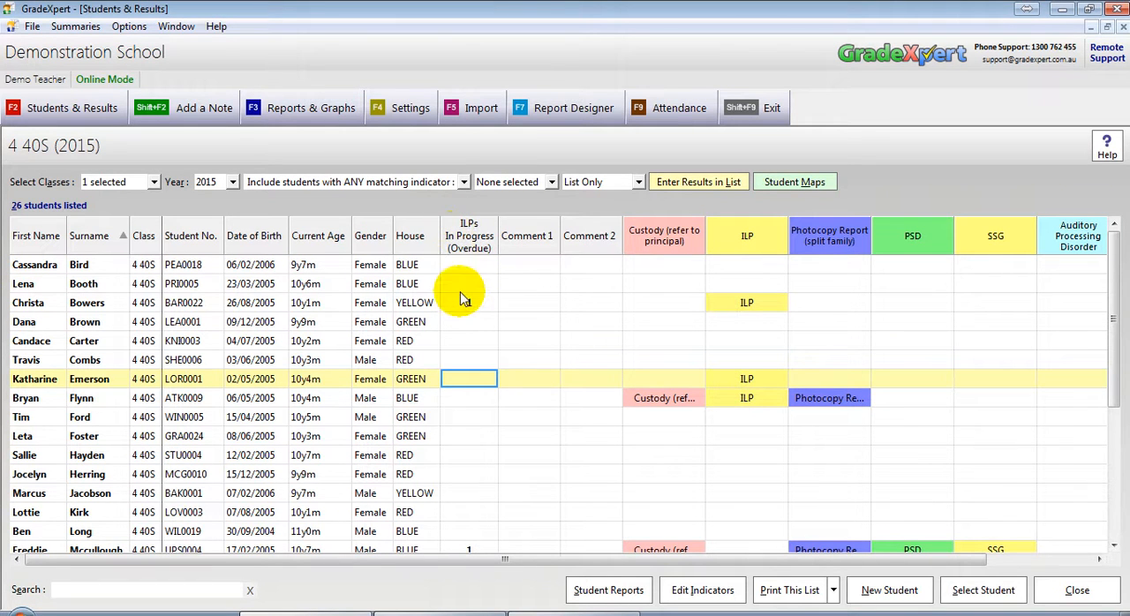
left_click(466, 303)
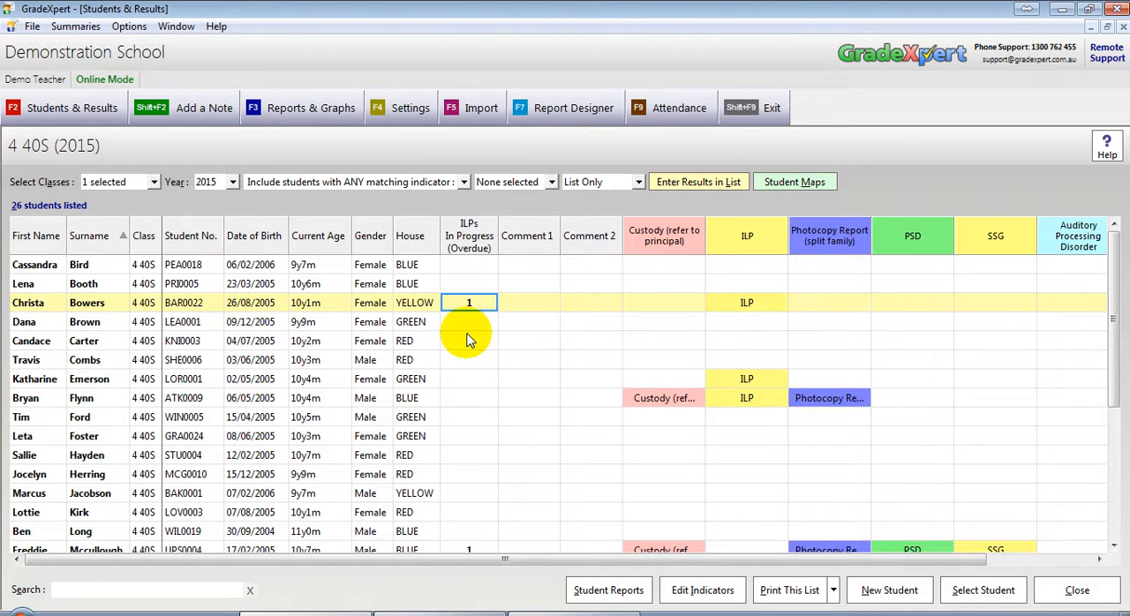
Step: Open the profile of the third listed student and review the status of that student's ILPs
left_click(35, 307)
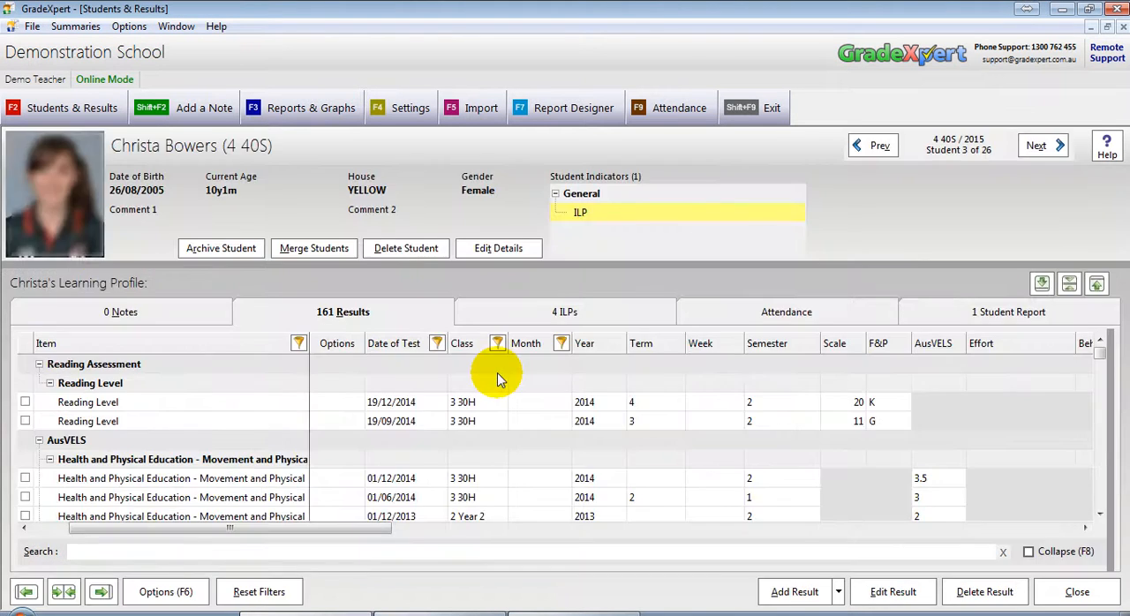
left_click(571, 315)
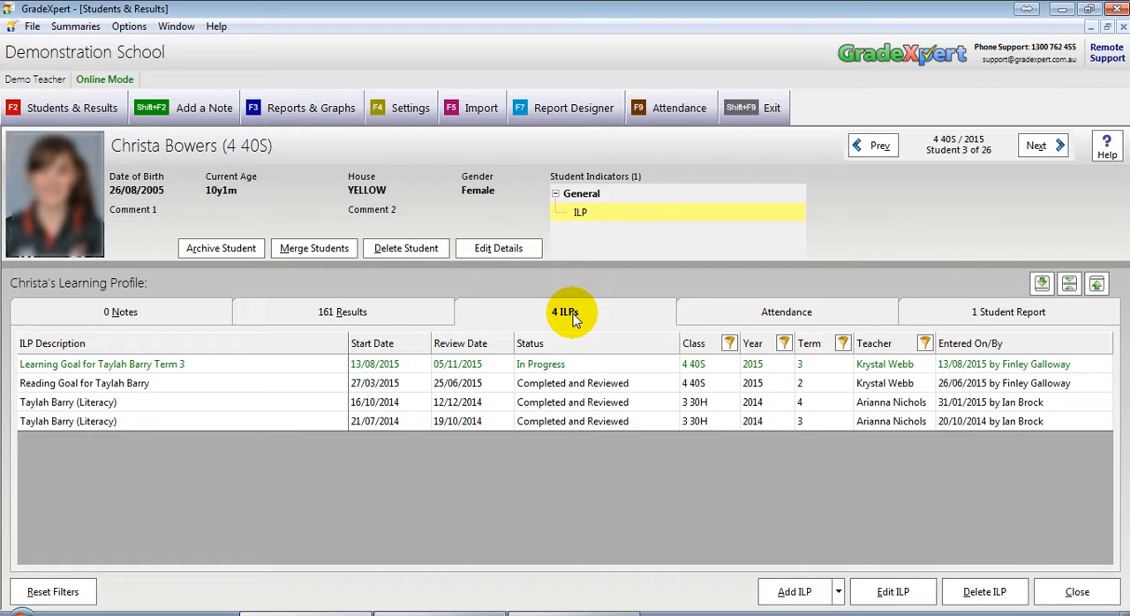
left_click(572, 421)
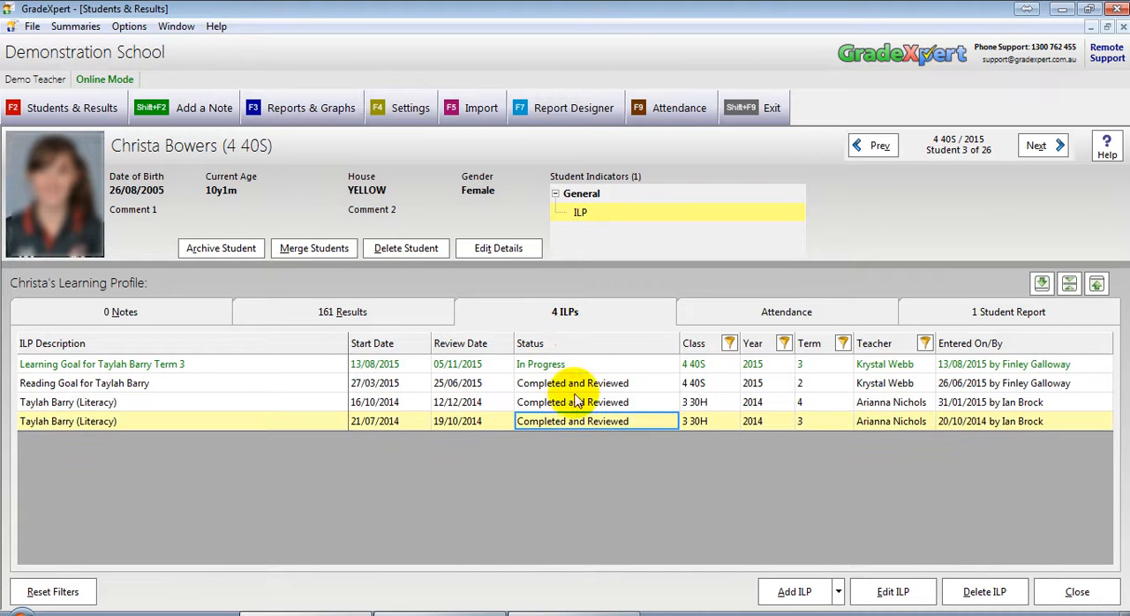
left_click(567, 364)
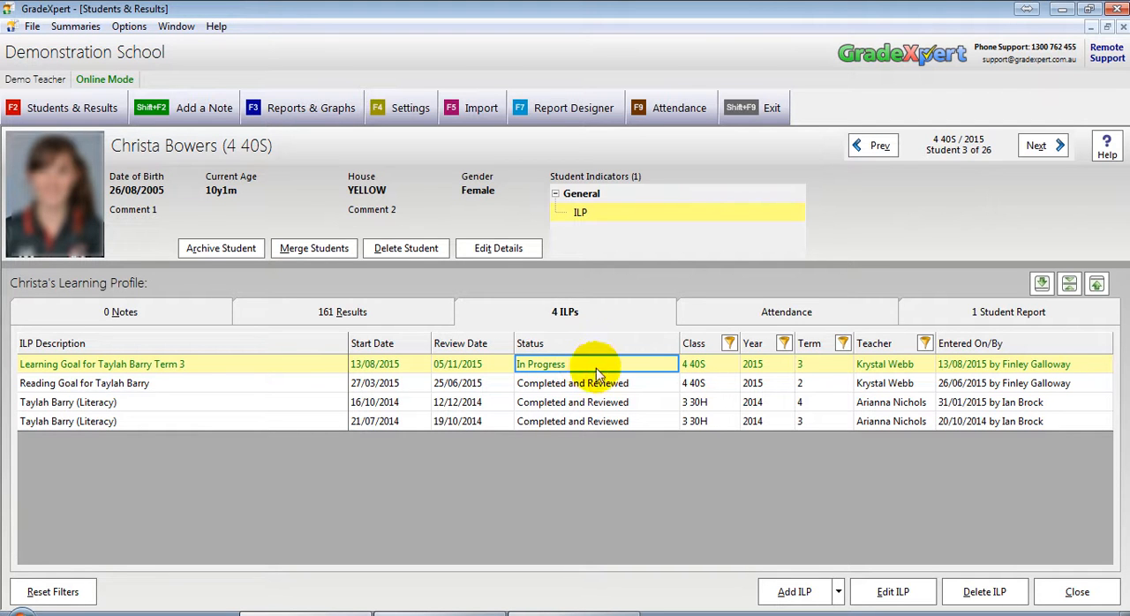
Step: Open the student's in-progress ILP, examine its methods, review and notes columns, and return to the class list
left_click(891, 600)
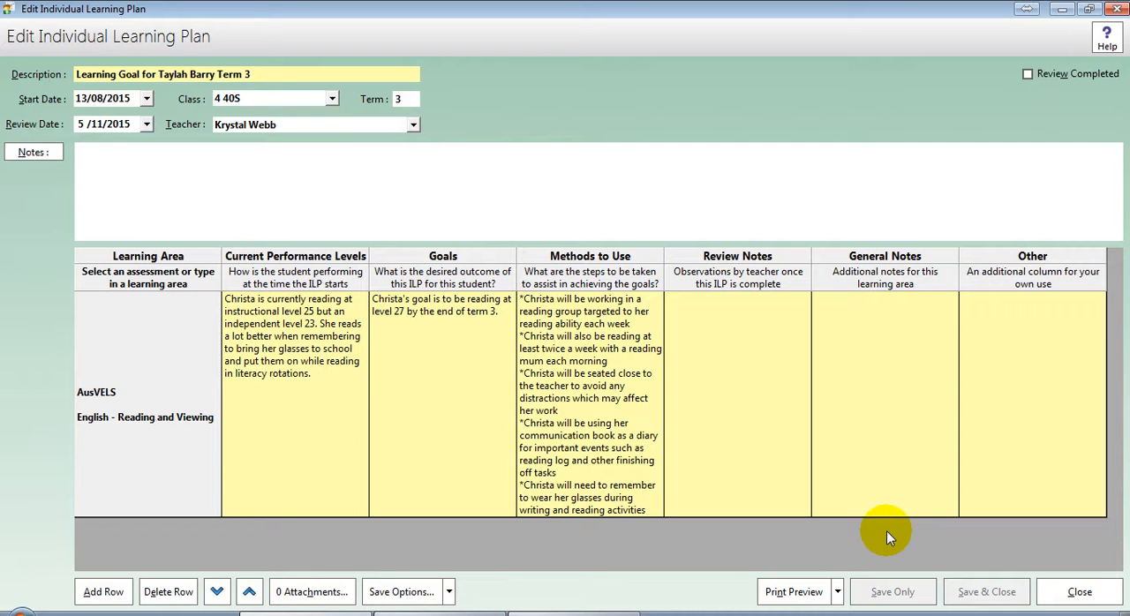
left_click(604, 360)
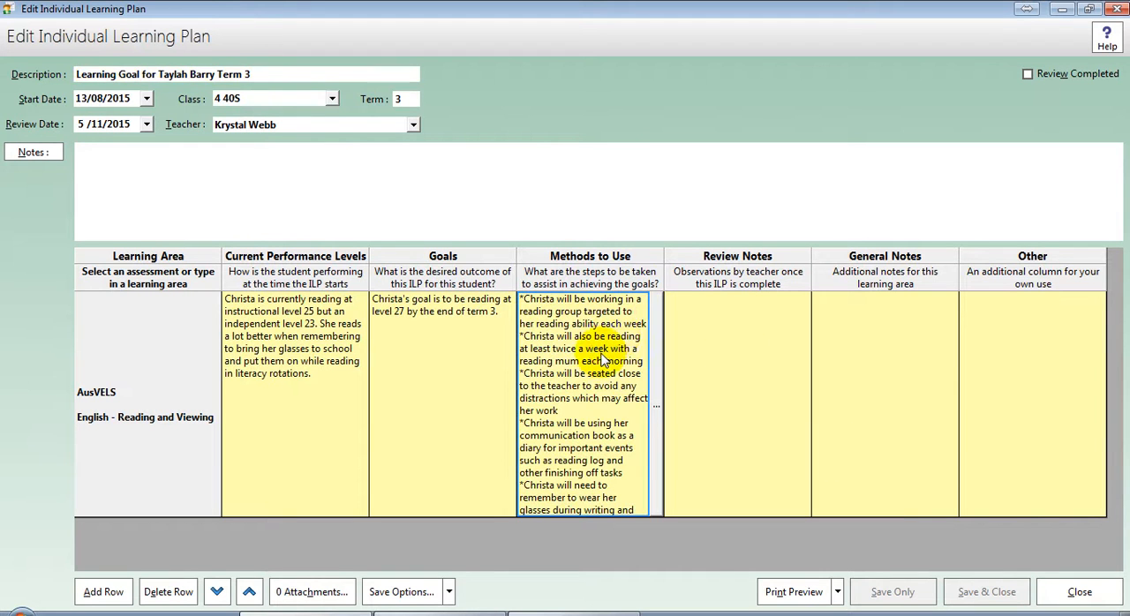
left_click(699, 372)
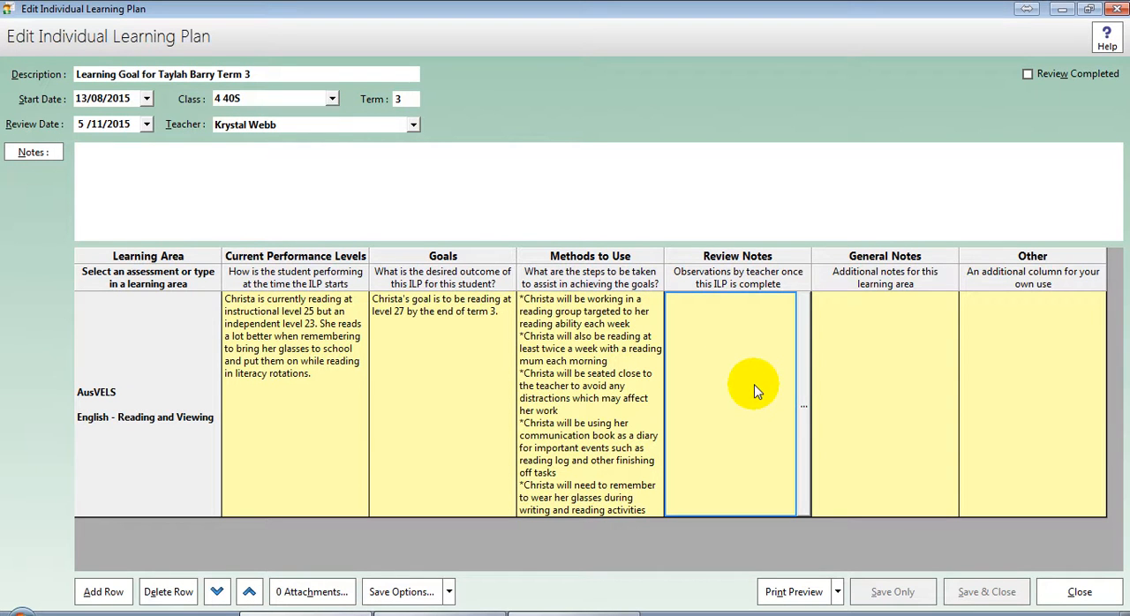
left_click(850, 375)
left_click(979, 369)
left_click(931, 378)
left_click(785, 376)
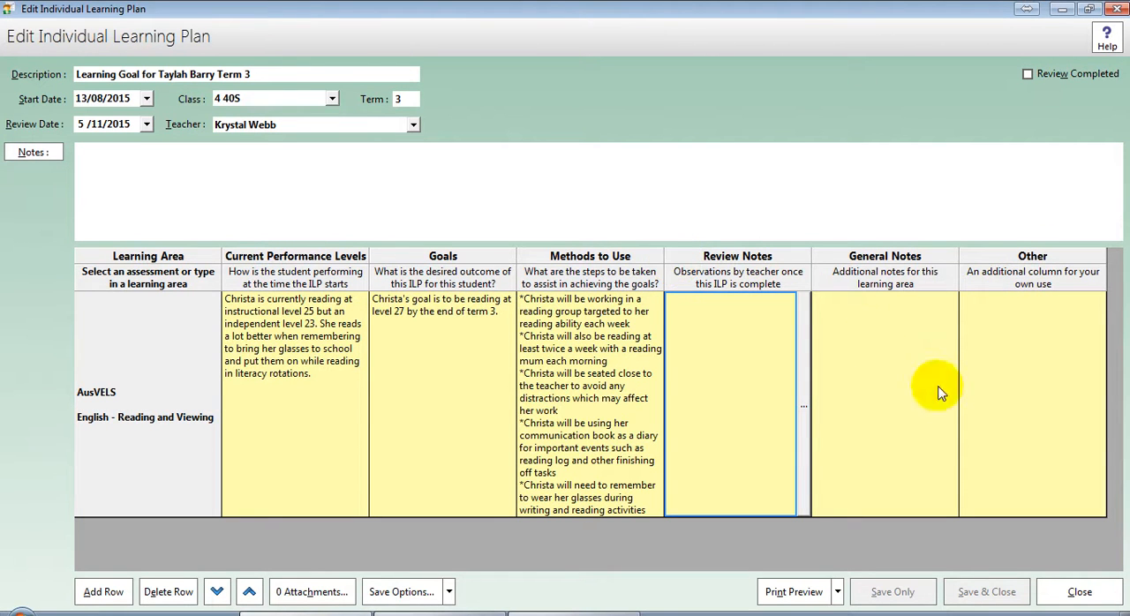
left_click(1077, 592)
left_click(1070, 591)
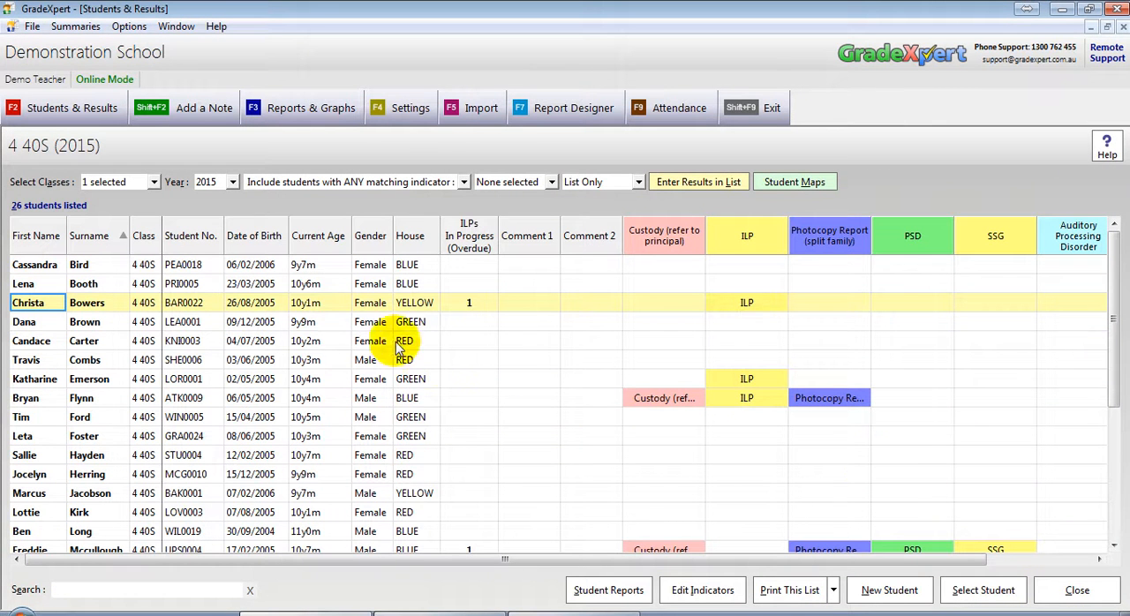
Step: Open the profile of the fifth student in class 4 40S and start a new ILP
left_click(50, 345)
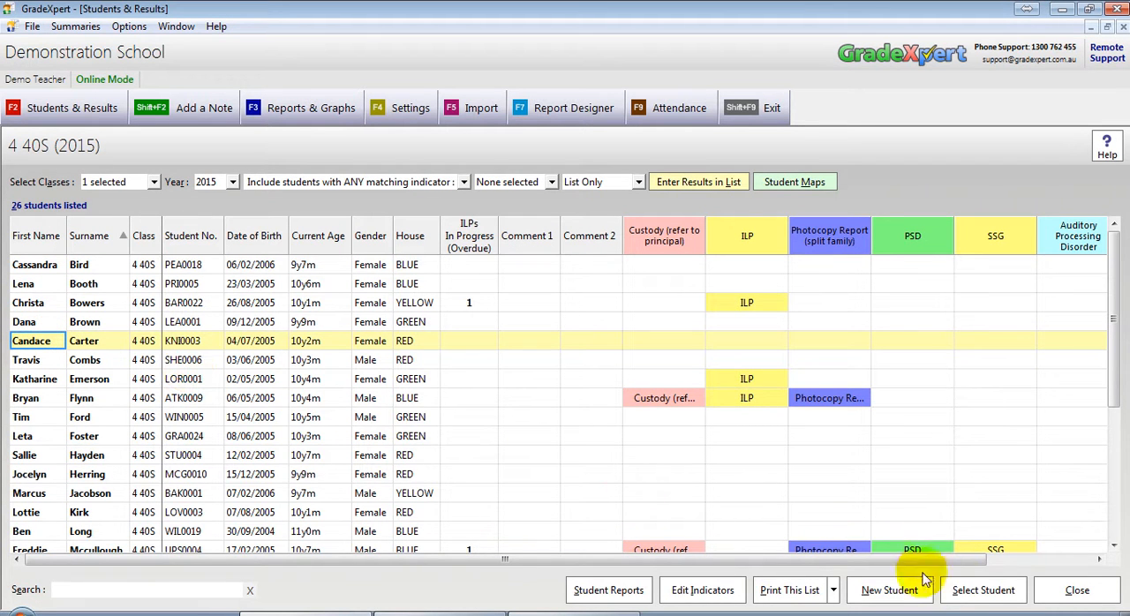
left_click(968, 590)
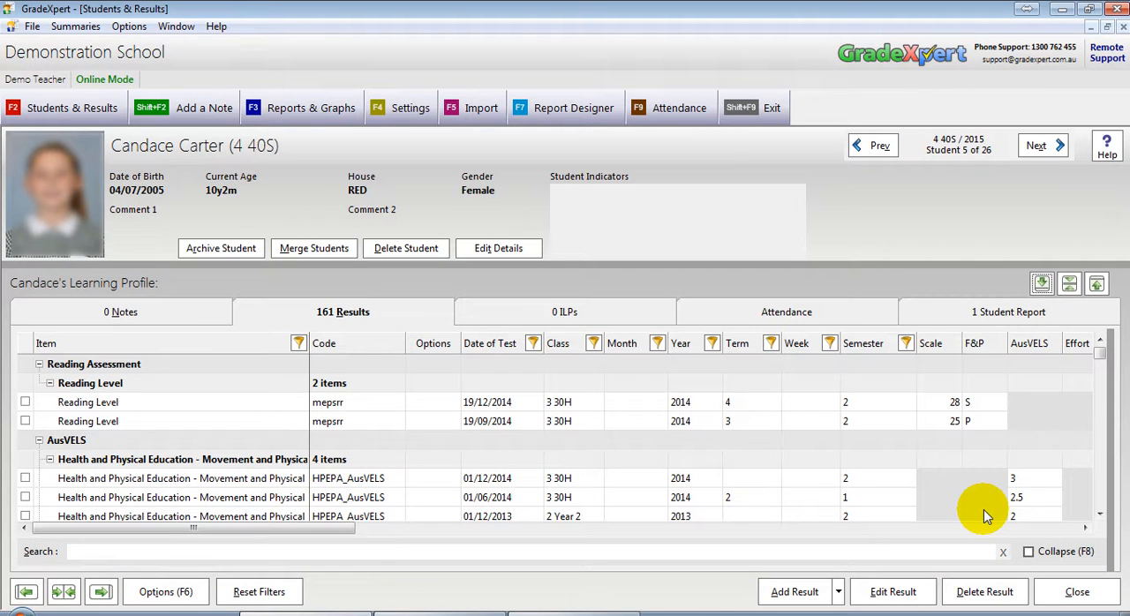
left_click(566, 314)
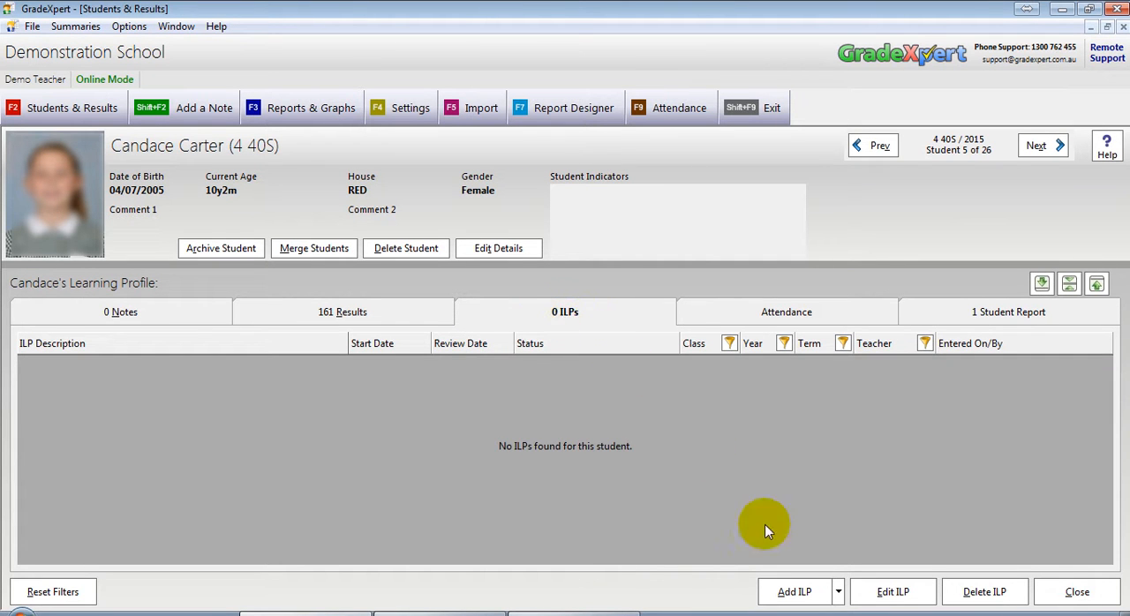
left_click(818, 600)
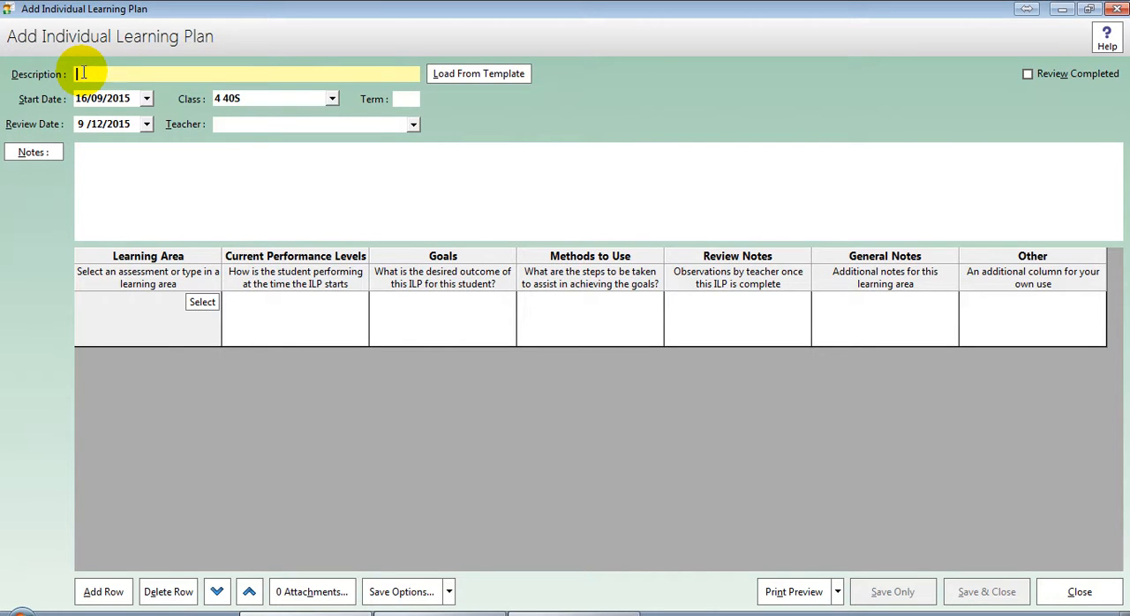
Step: Give the plan the description Reading T3 2015 and set its review date to 8/12/2015
type("Reading T3 2015")
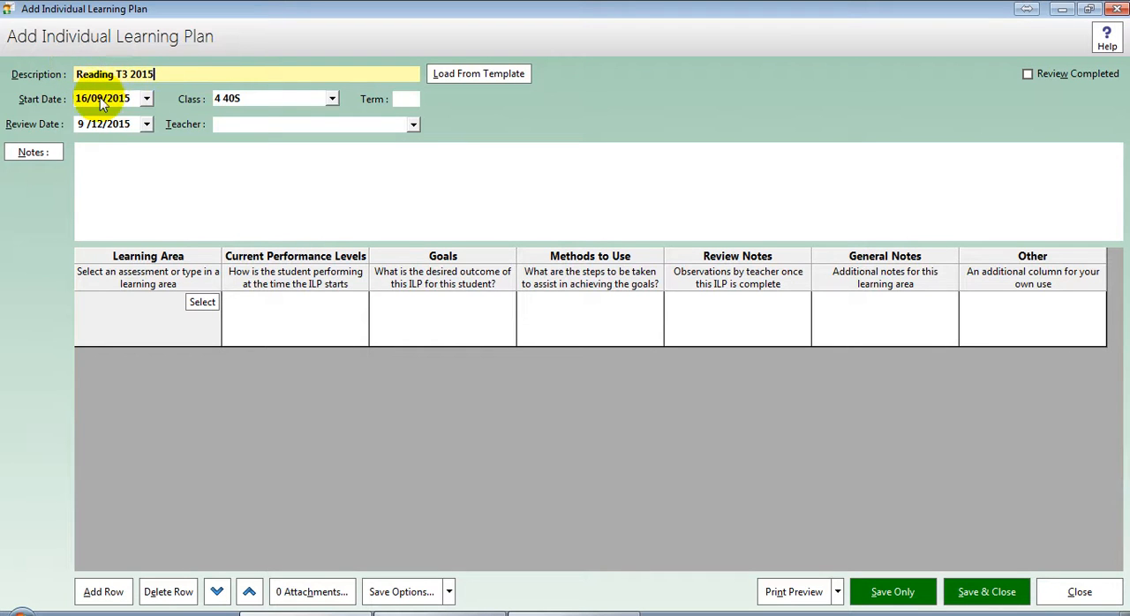
left_click(96, 103)
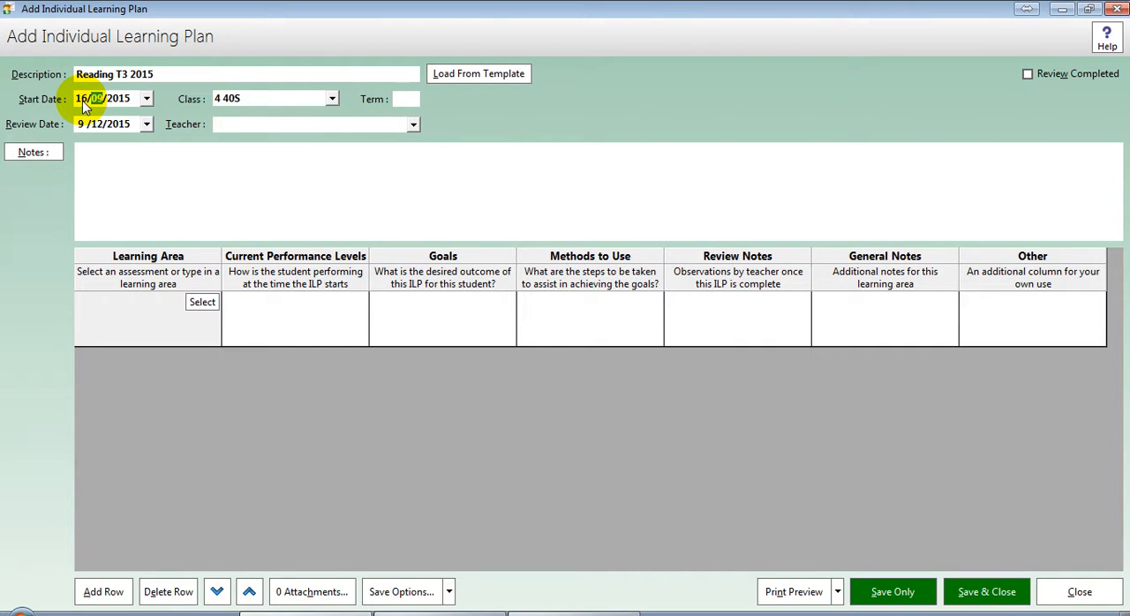
left_click(81, 123)
left_click(96, 124)
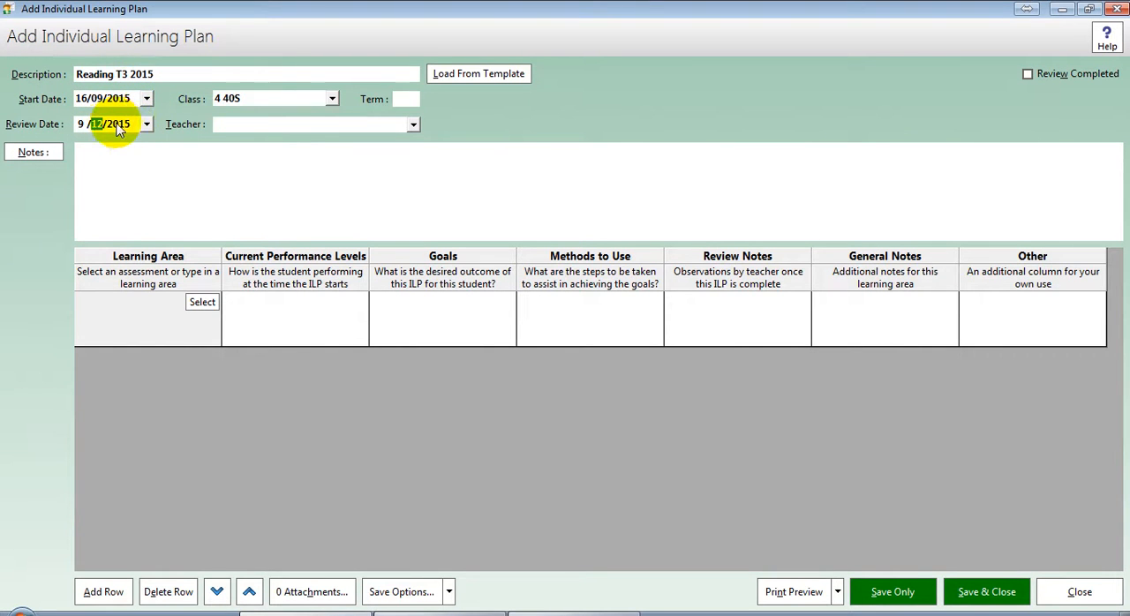
left_click(146, 124)
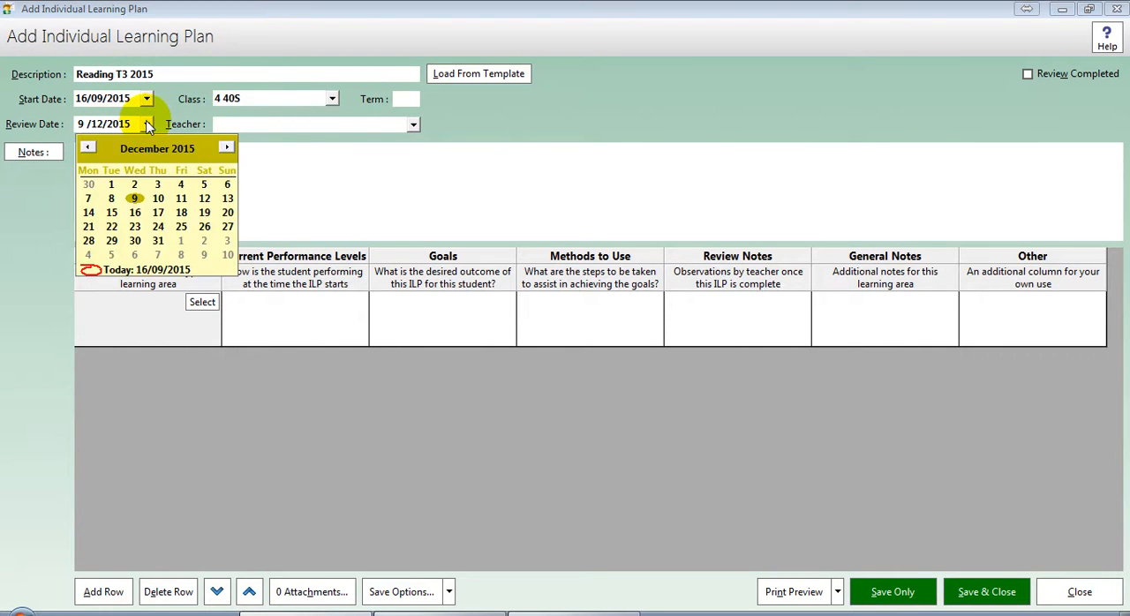
left_click(112, 197)
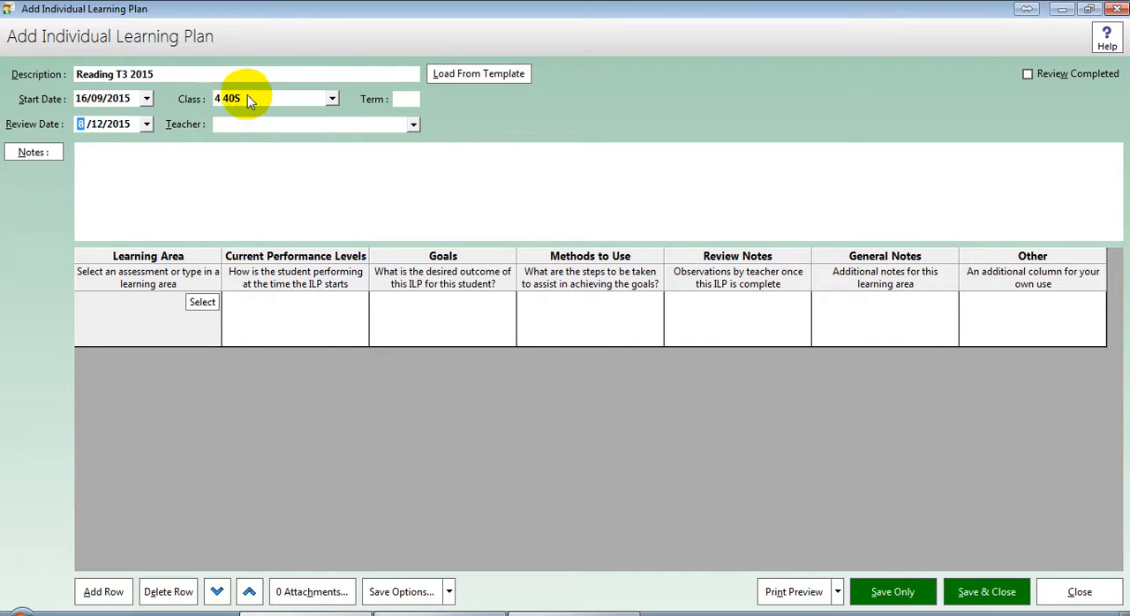
Step: Set the plan's term to 3 and choose the twelfth teacher listed as its teacher
left_click(406, 100)
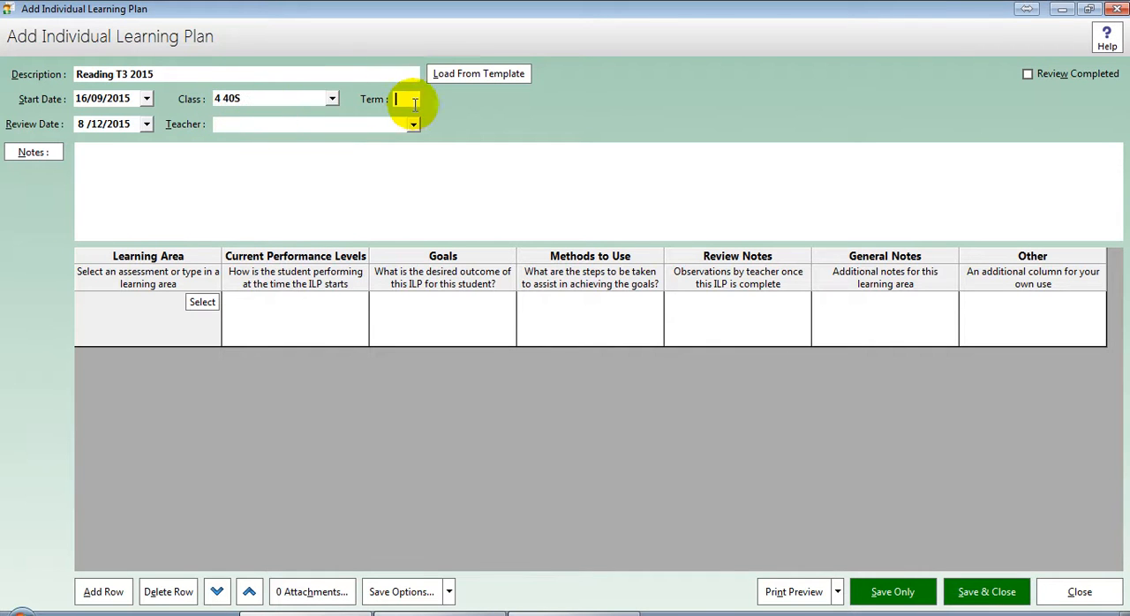
type("3")
left_click(413, 125)
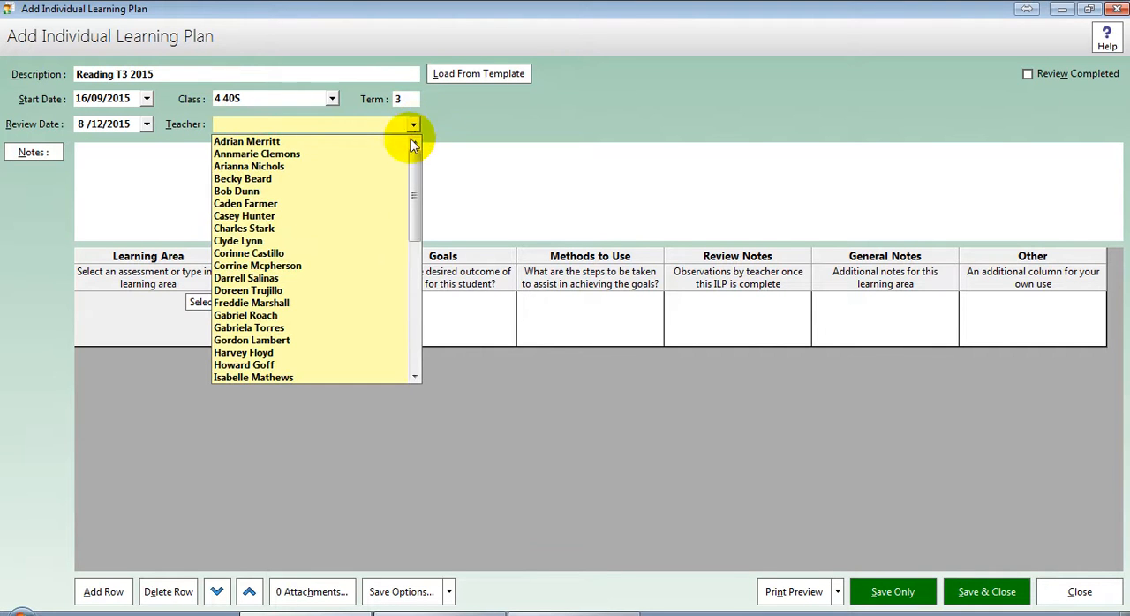
left_click(343, 281)
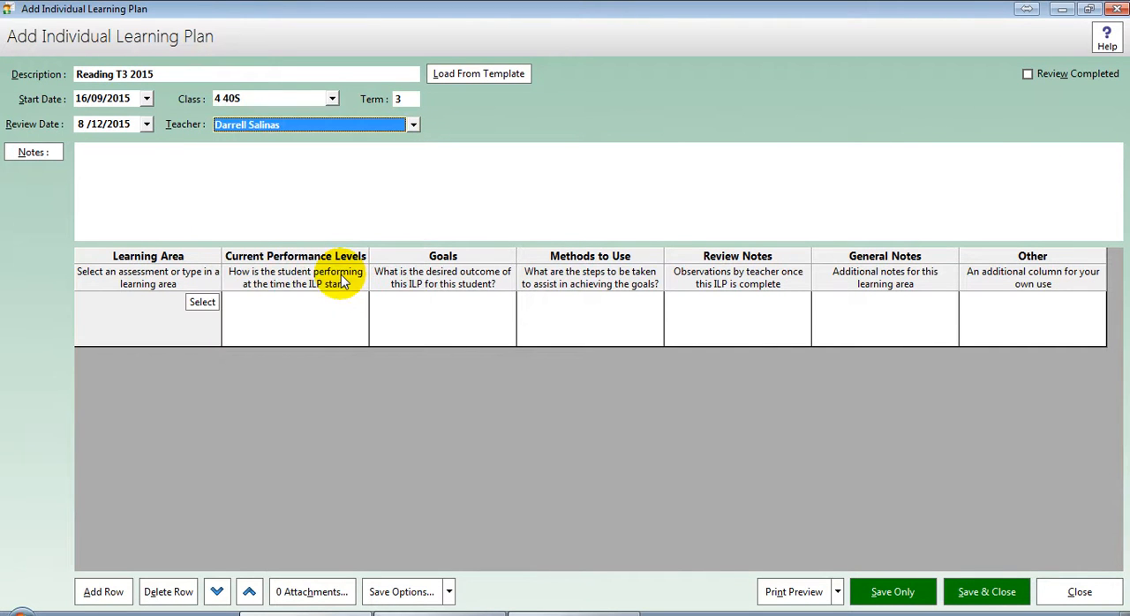
Step: Add a plan note that lists two named staff members and the parents as present
left_click(355, 209)
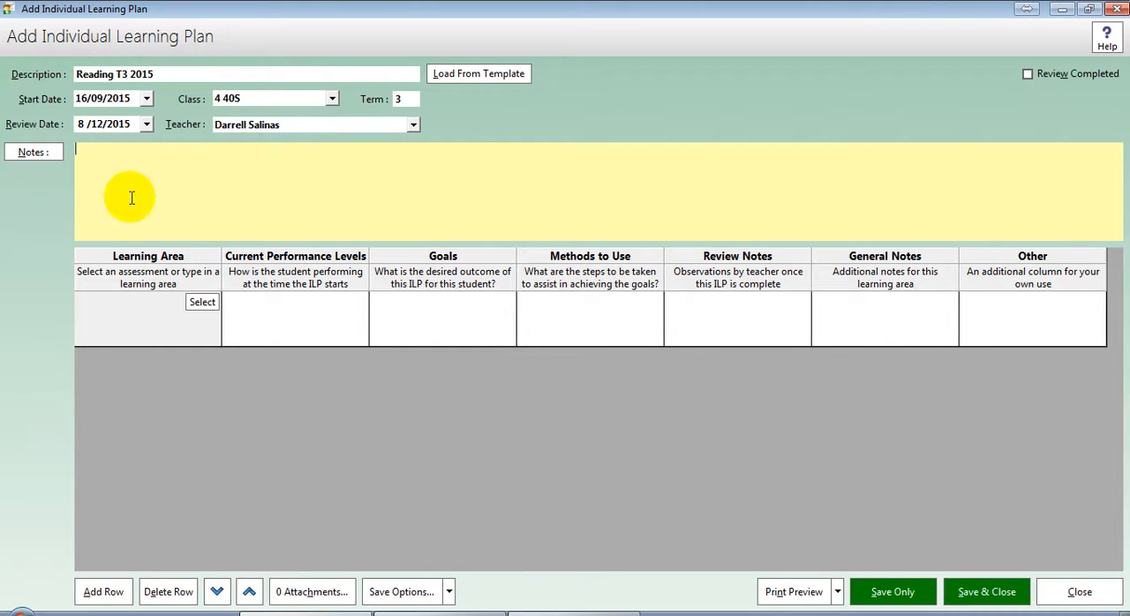
left_click(41, 155)
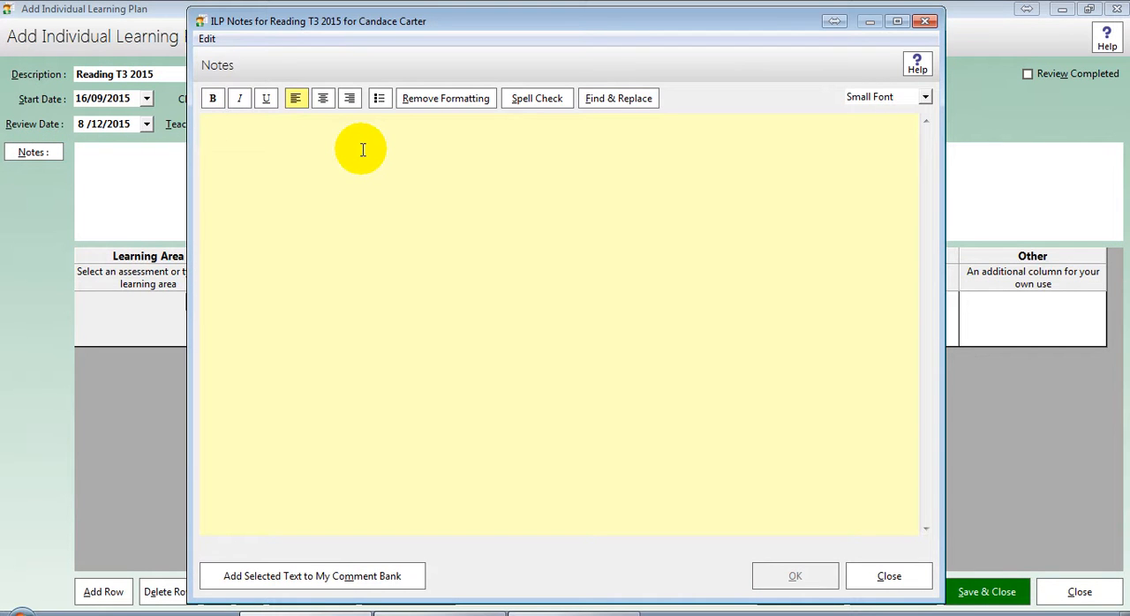
type("Pres")
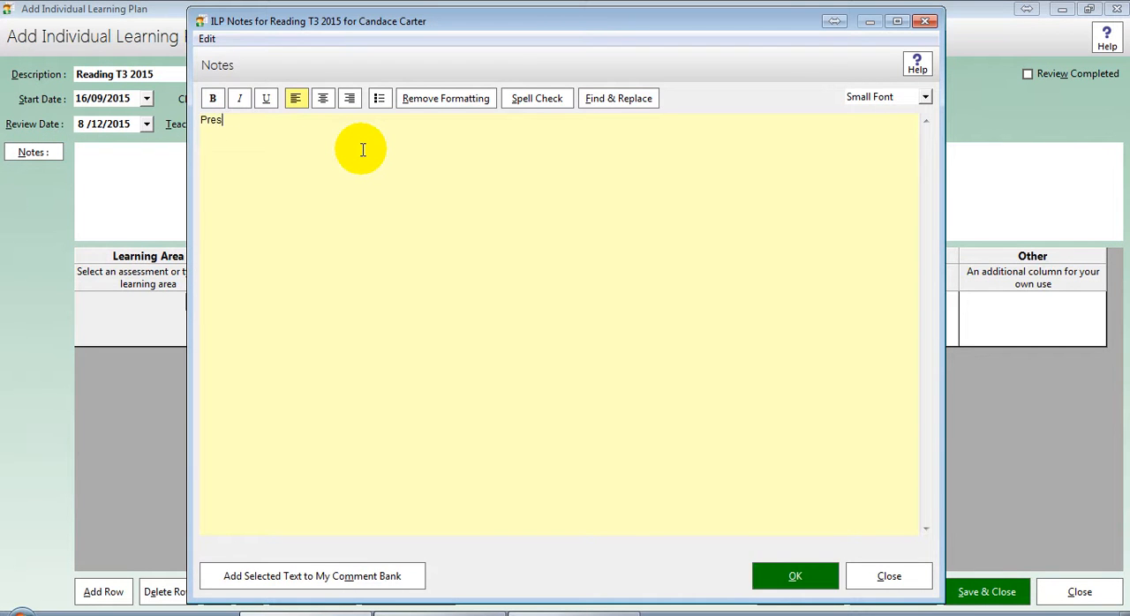
type("ent: Mrs Jones, Mr Smith, ")
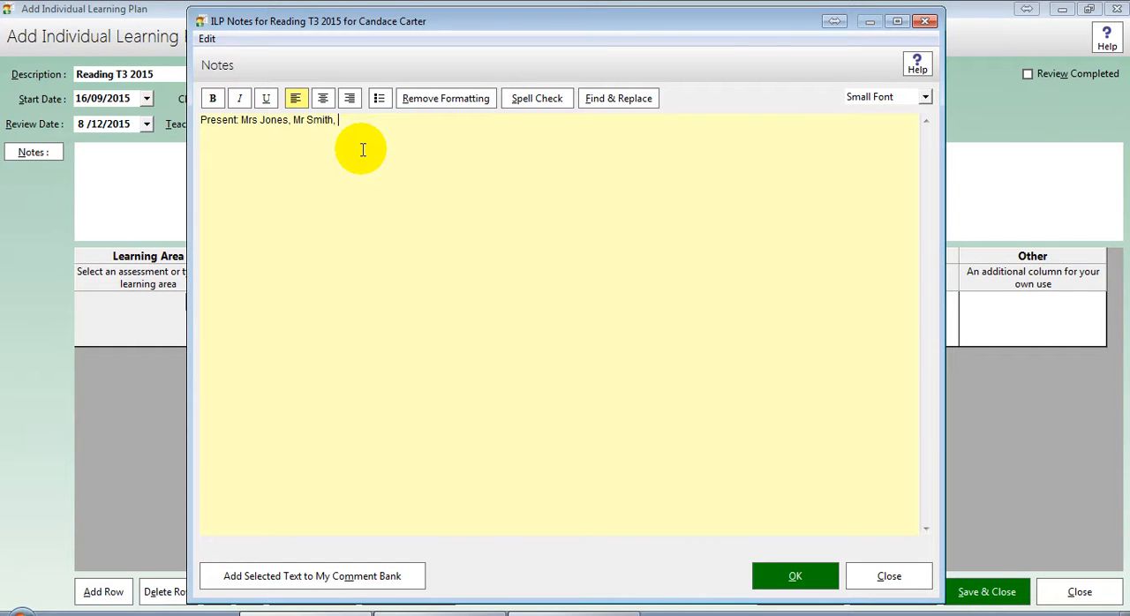
type("parents.")
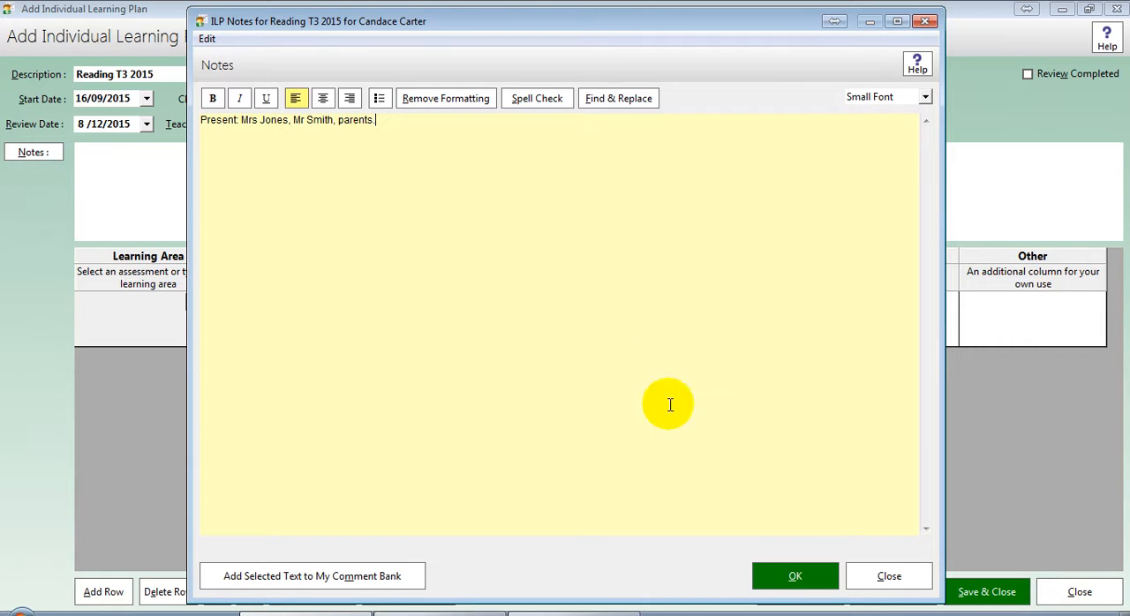
left_click(782, 572)
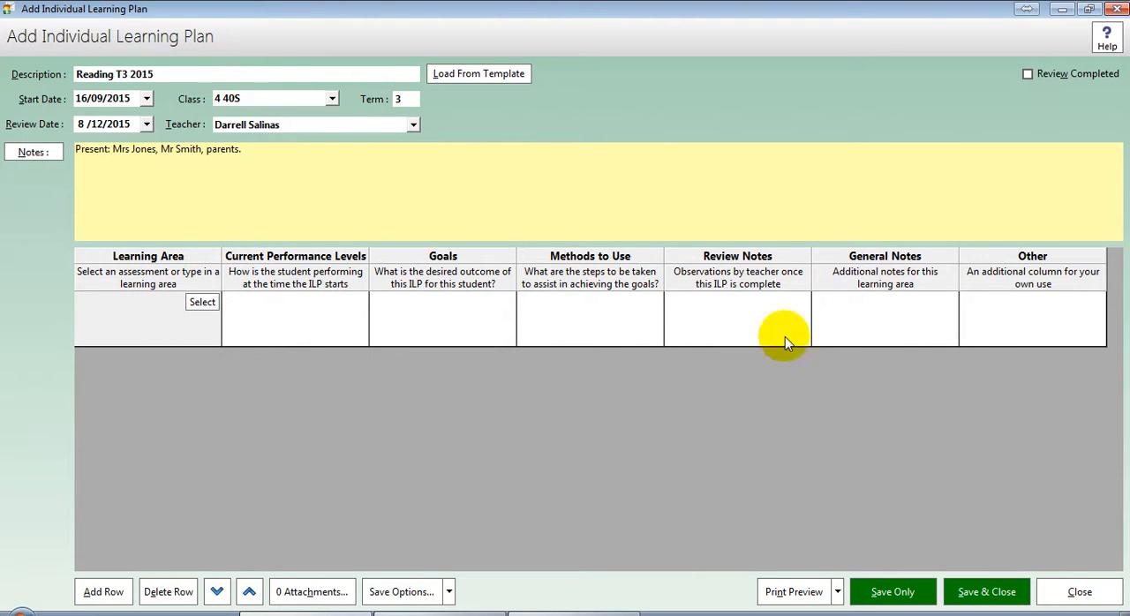
Step: Go through the columns of the plan's learning area row and hide the General Notes column
left_click(296, 322)
left_click(432, 325)
left_click(565, 320)
left_click(751, 319)
left_click(910, 315)
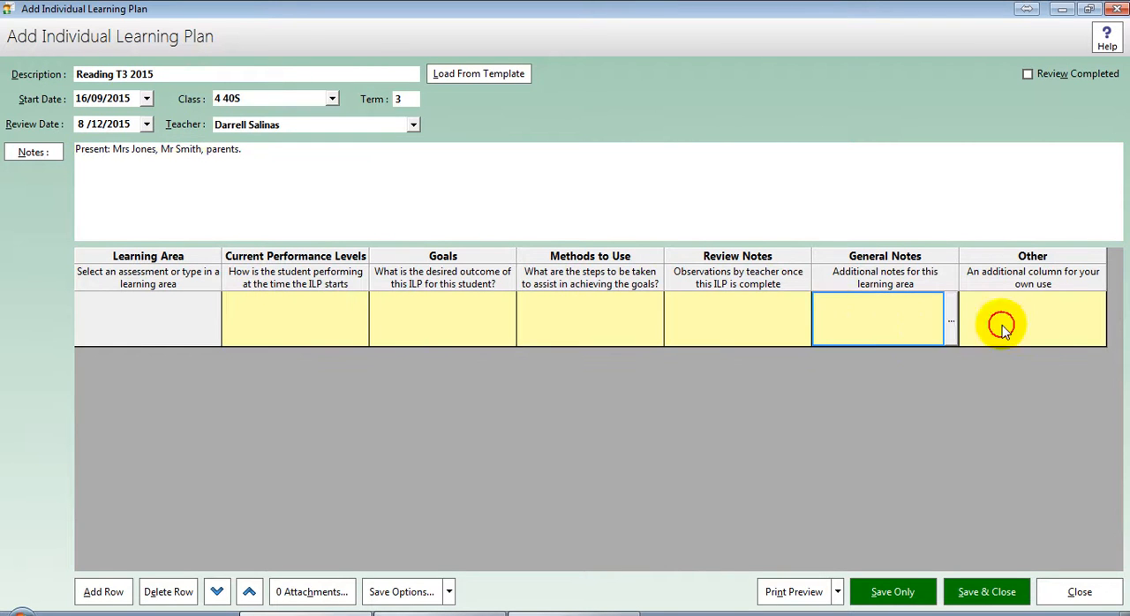
left_click(1054, 327)
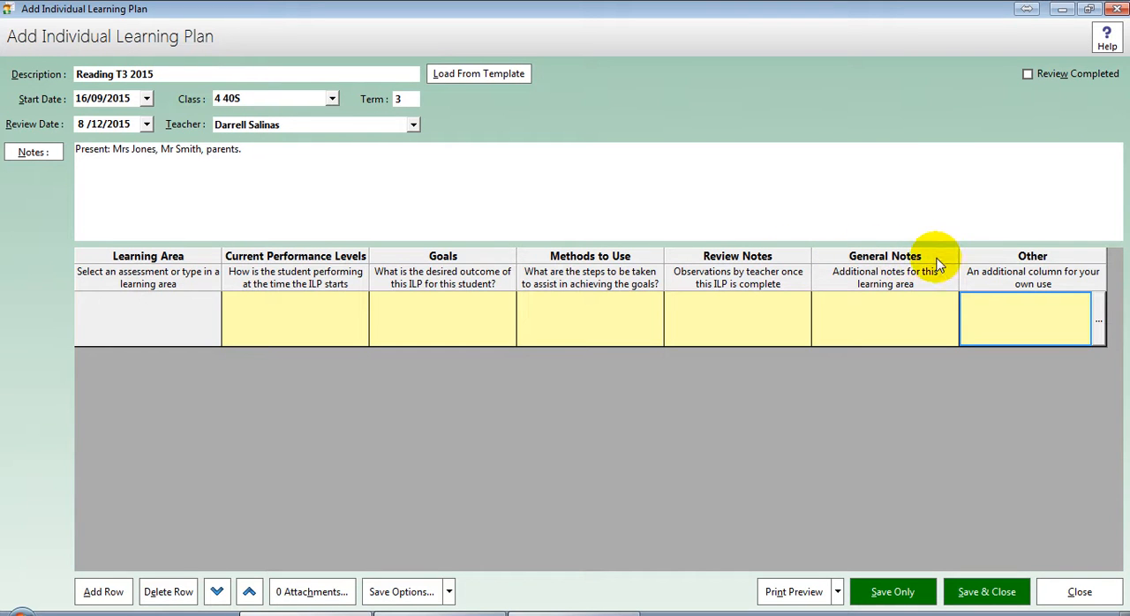
right_click(987, 262)
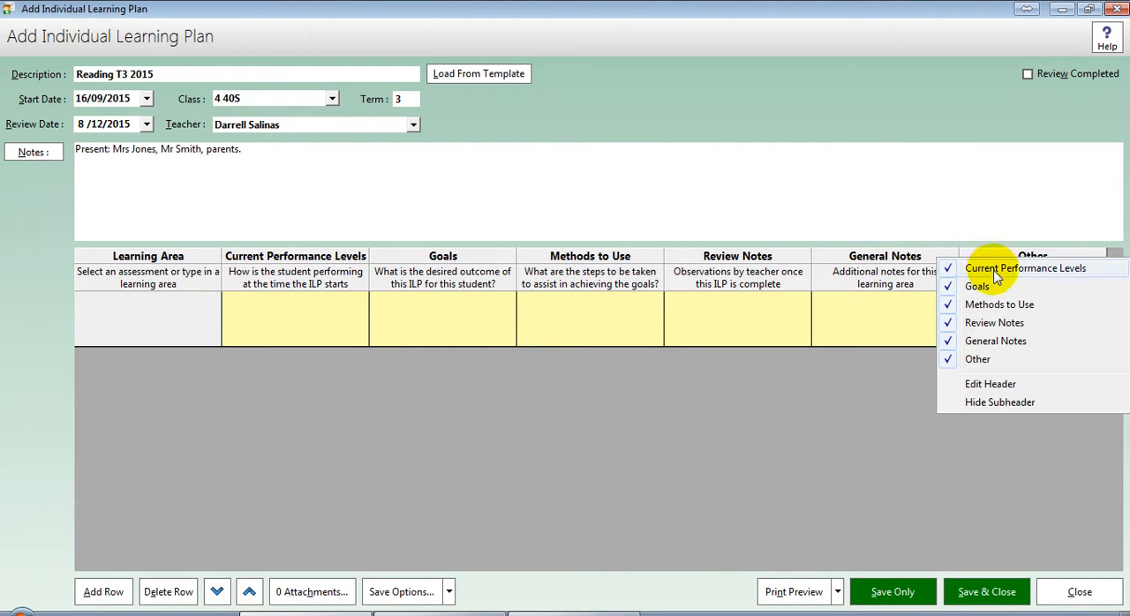
left_click(990, 342)
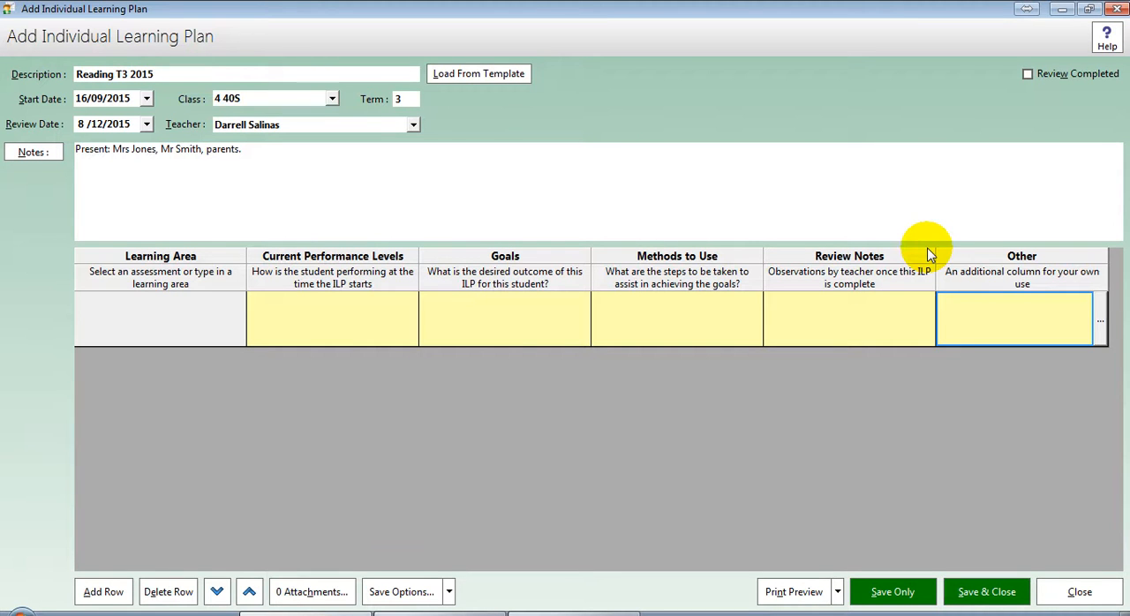
Step: Hide the Other column of the learning area table and go through the cells of the remaining columns
right_click(968, 256)
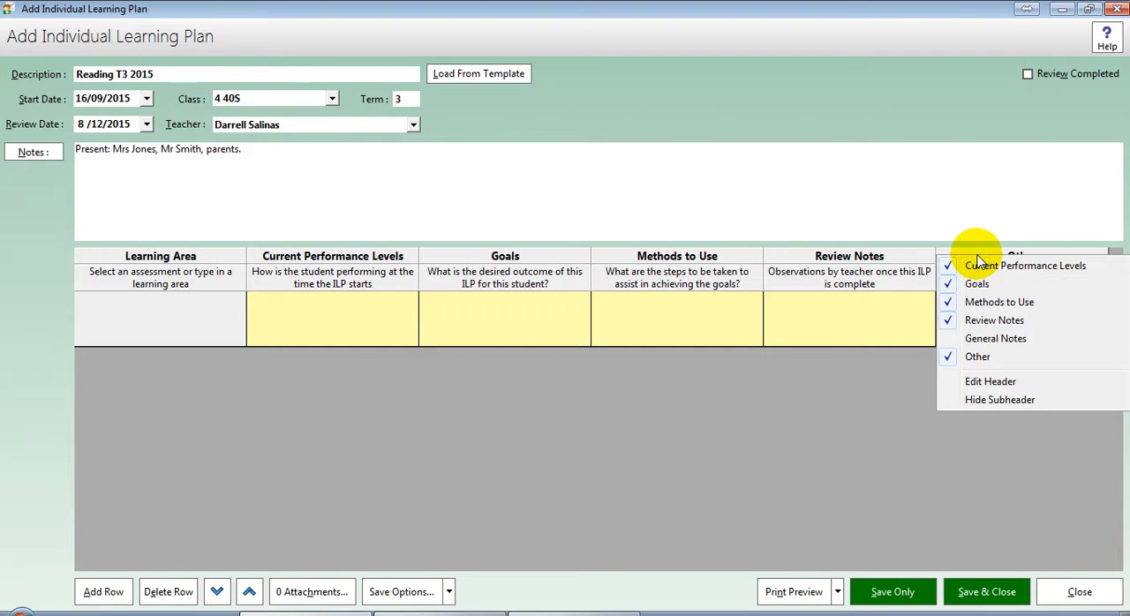
left_click(981, 357)
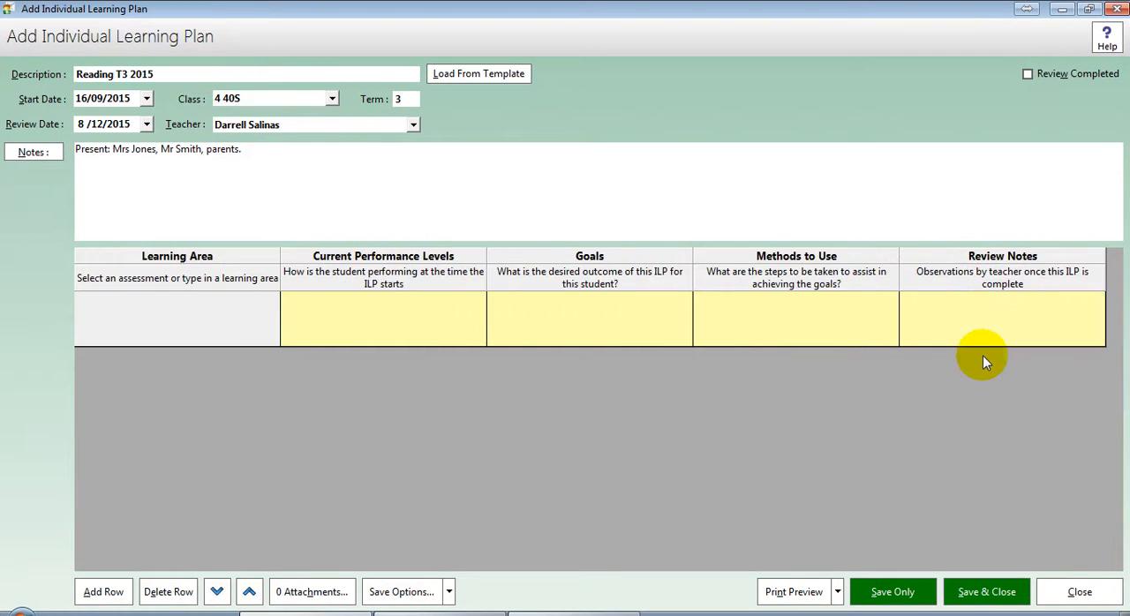
left_click(452, 341)
left_click(562, 340)
left_click(799, 335)
left_click(968, 333)
left_click(444, 305)
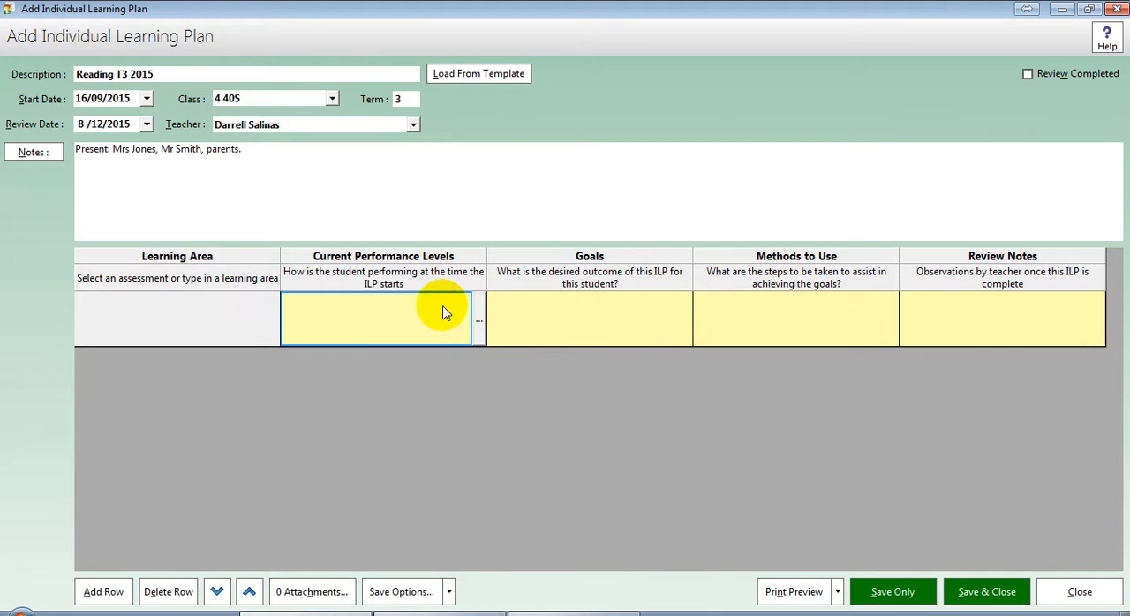
Step: Rename the Goals column header to Desired Outcomes
right_click(613, 259)
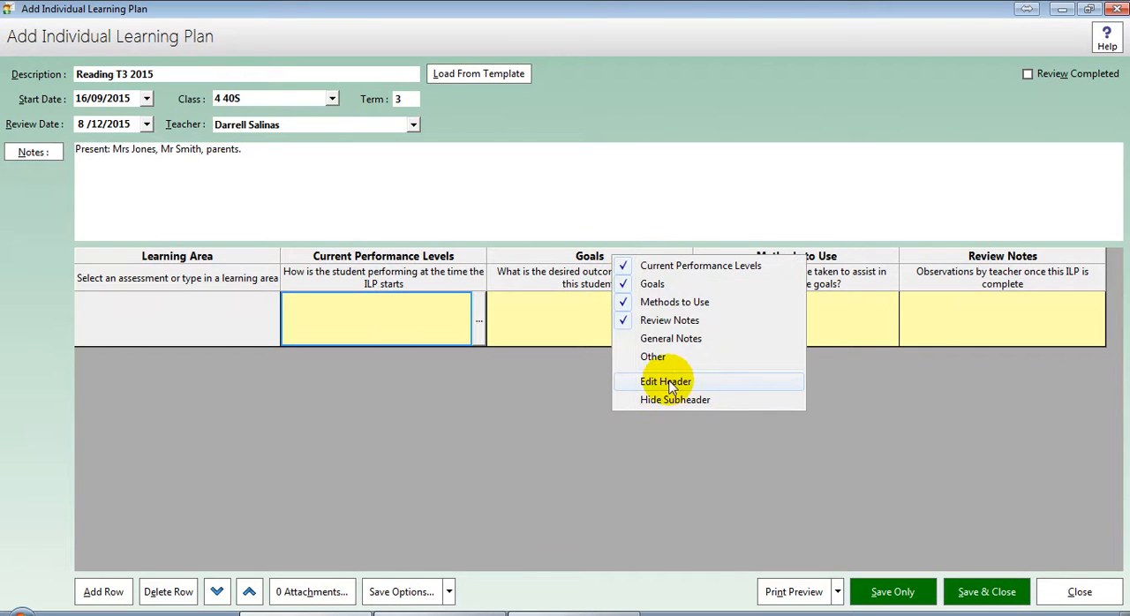
left_click(711, 382)
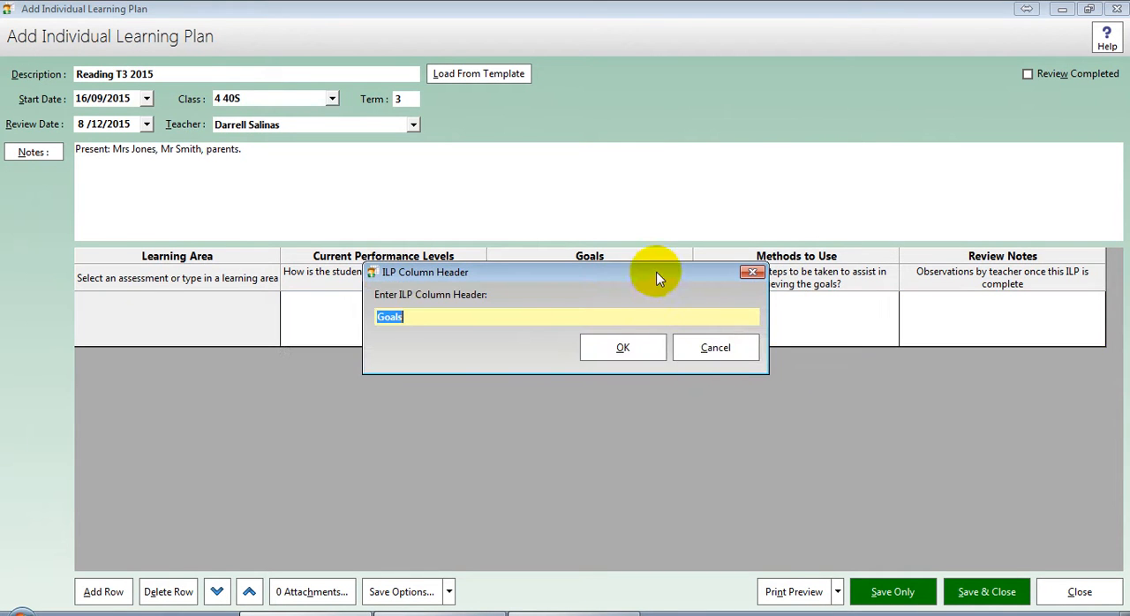
left_click_drag(657, 272, 663, 323)
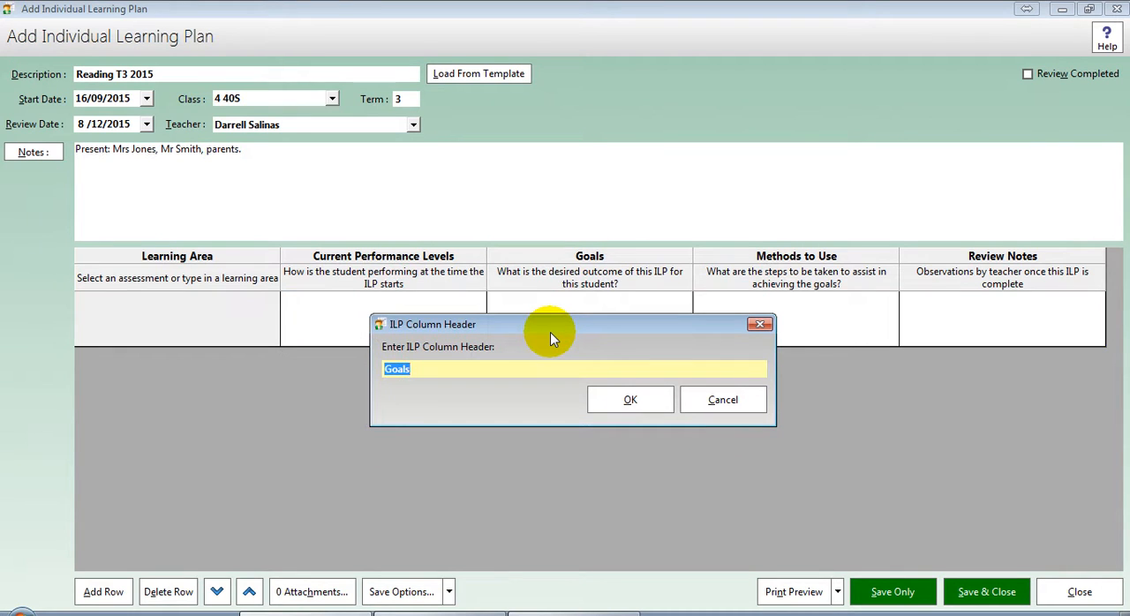
key("BackSpace")
type("Desired Outcomes")
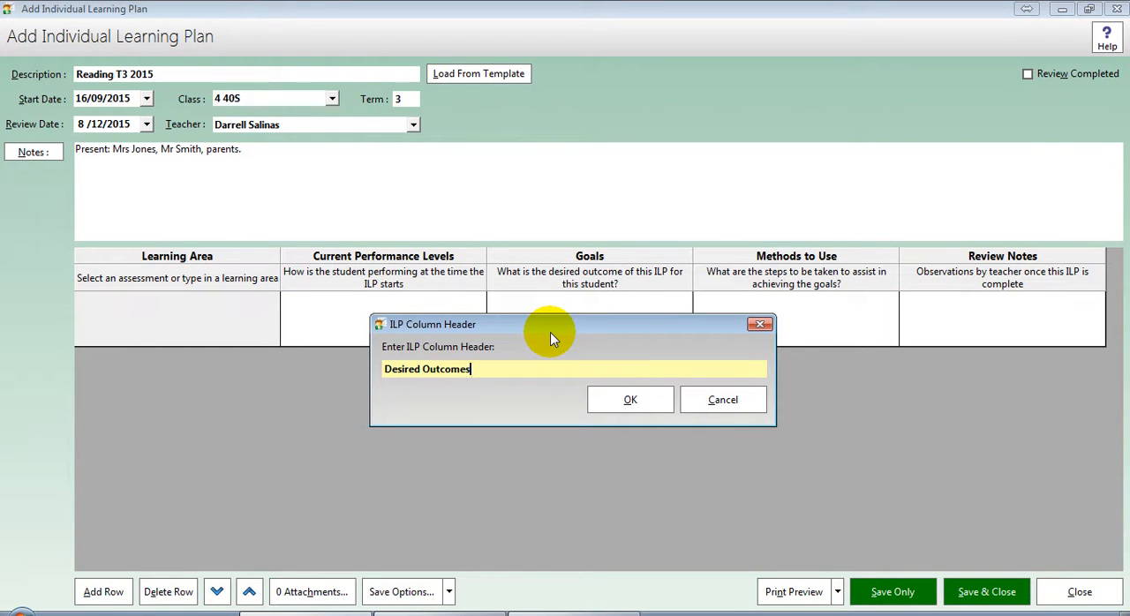
key("Return")
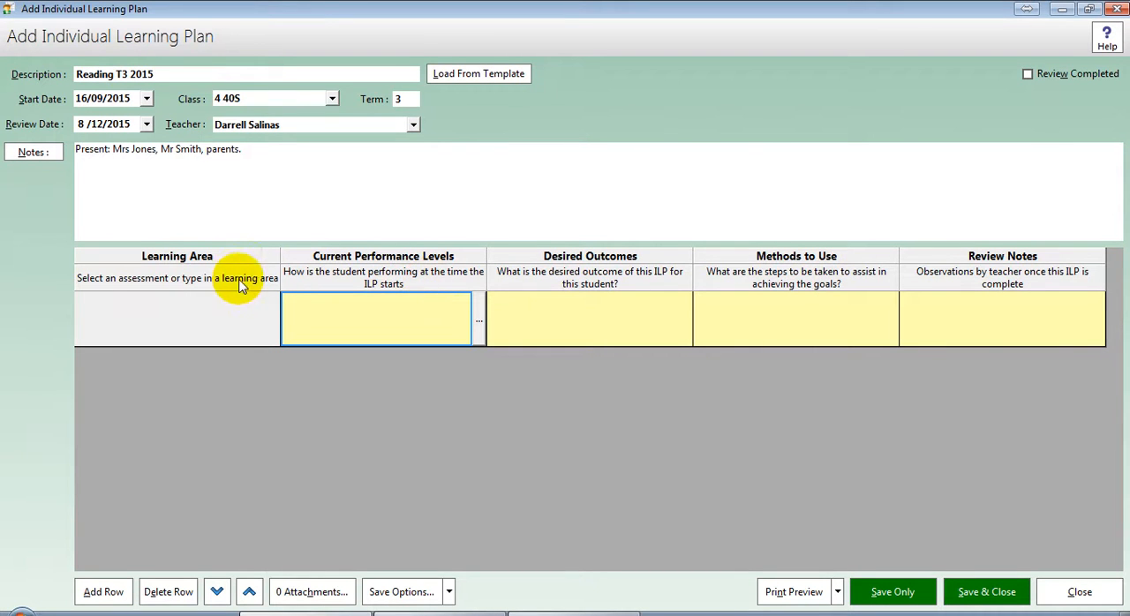
Step: Hide the subheaders of the learning area table and show them again
right_click(535, 283)
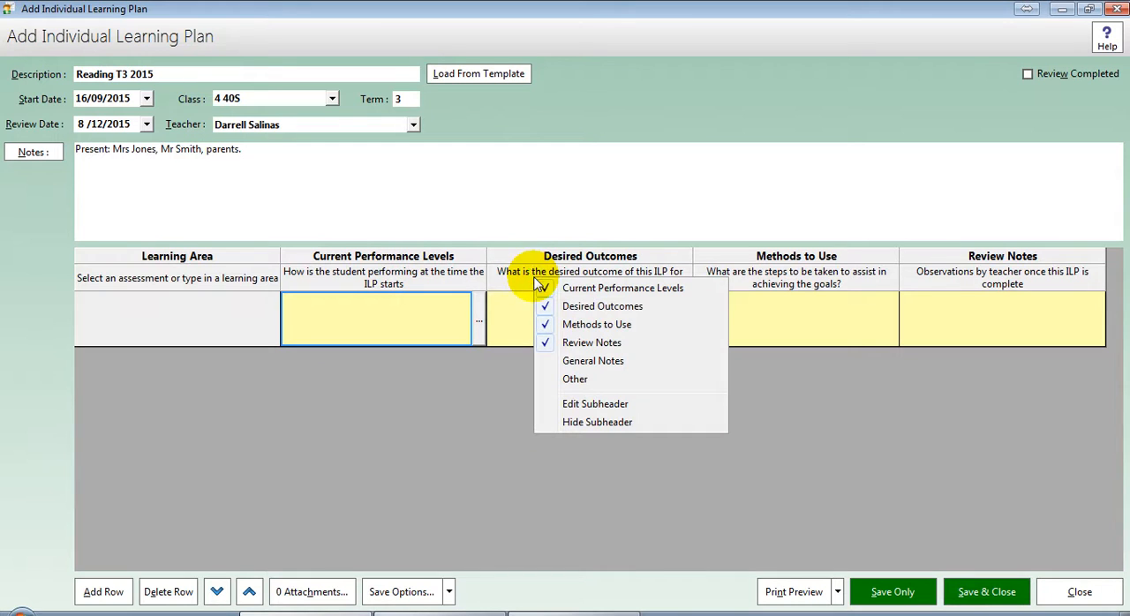
left_click(594, 423)
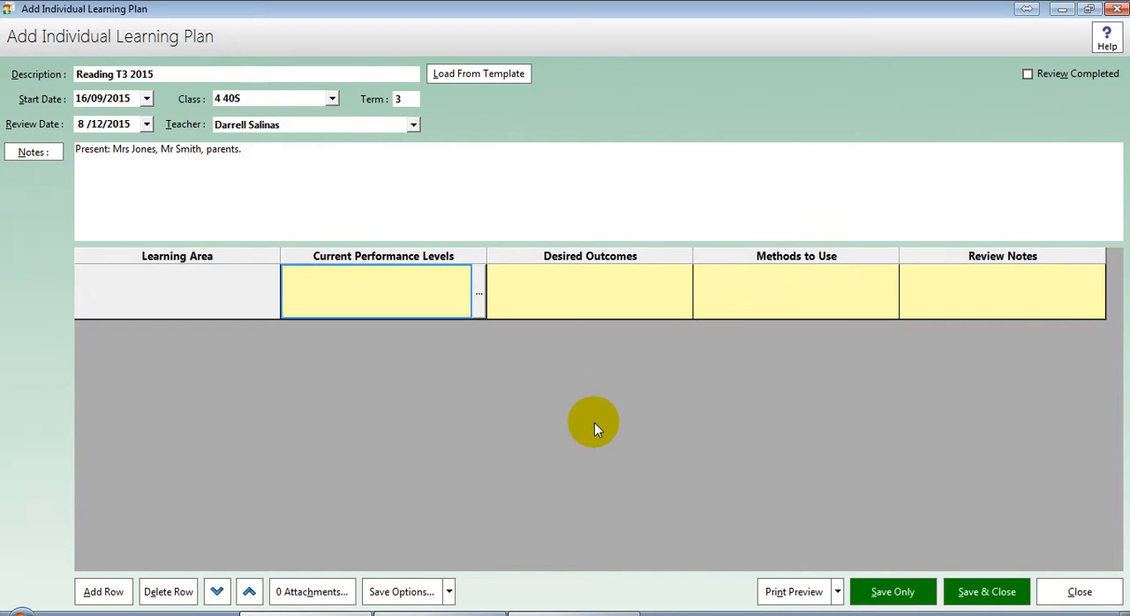
right_click(588, 258)
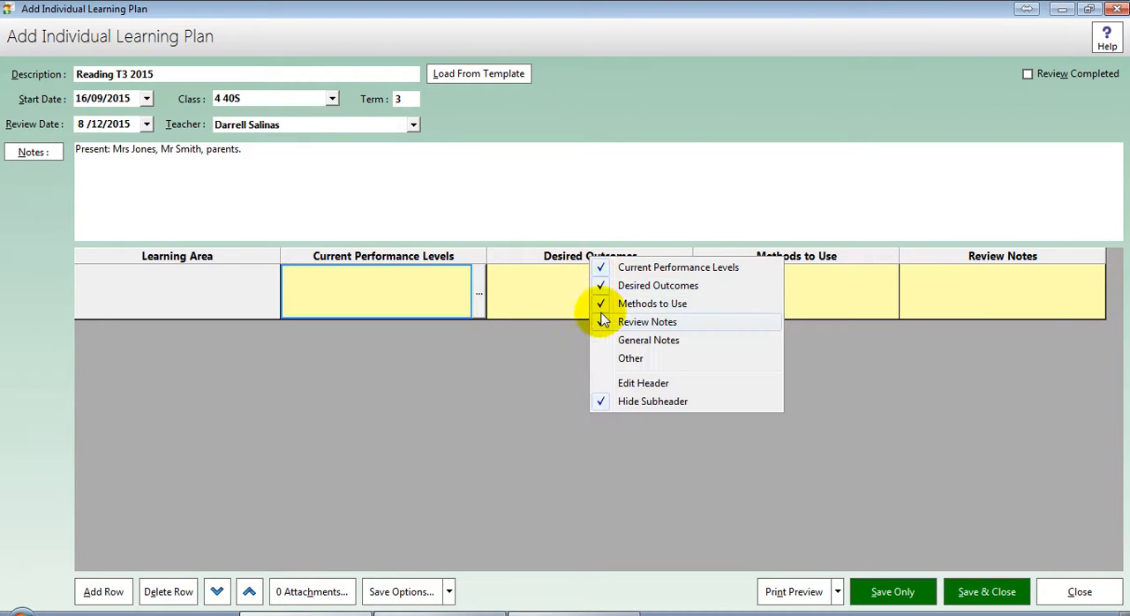
left_click(622, 399)
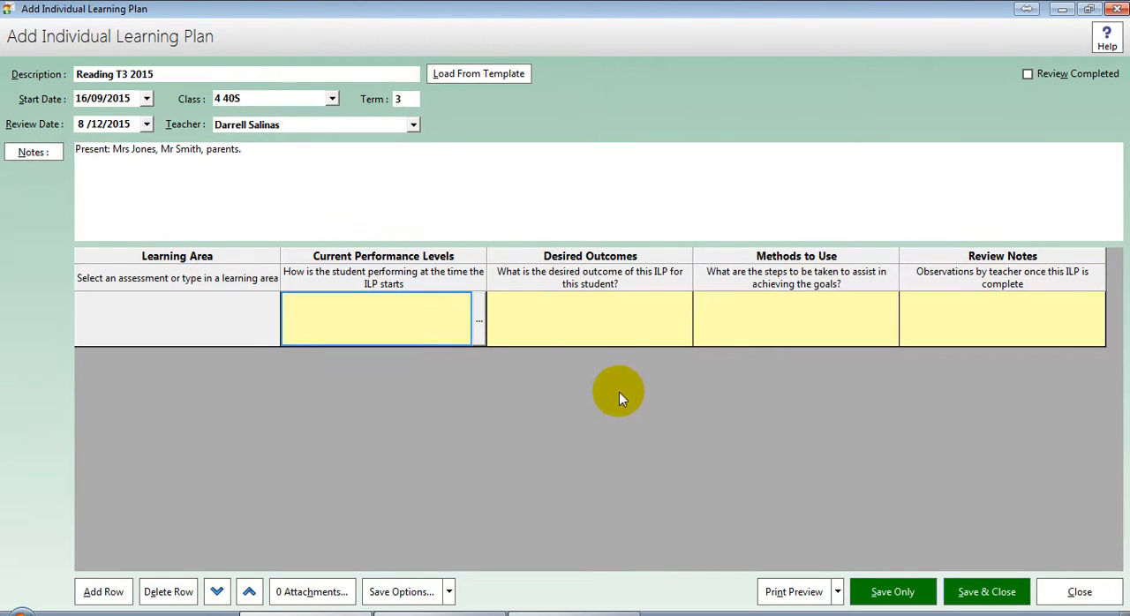
Step: Change the Desired Outcomes column's subheader to "What is the desired goal of this ILP for this student?"
right_click(624, 284)
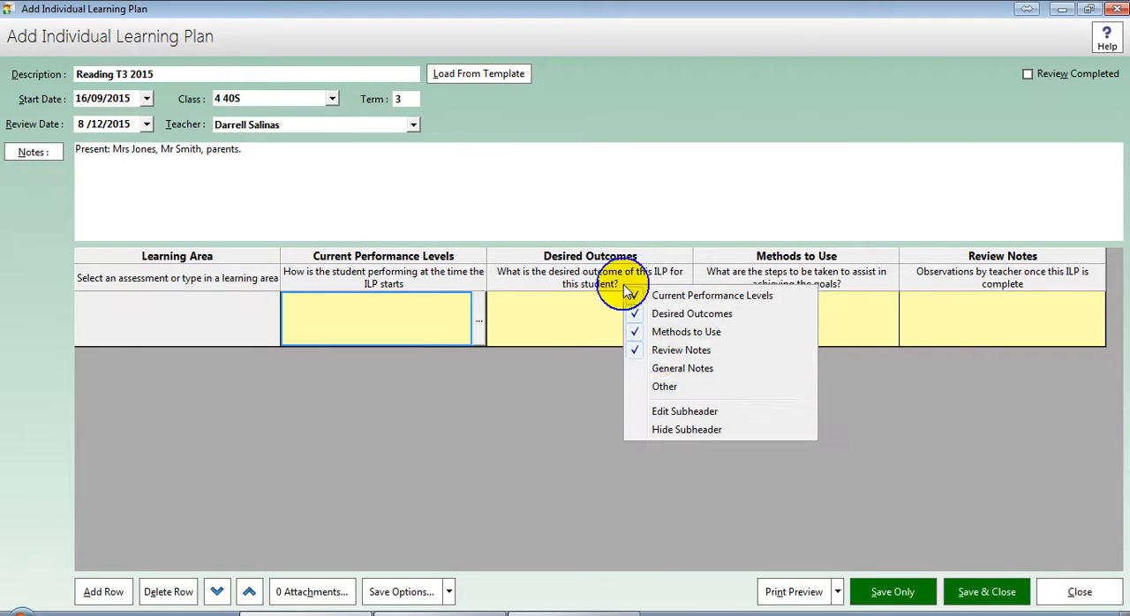
left_click(685, 411)
left_click_drag(568, 270, 550, 340)
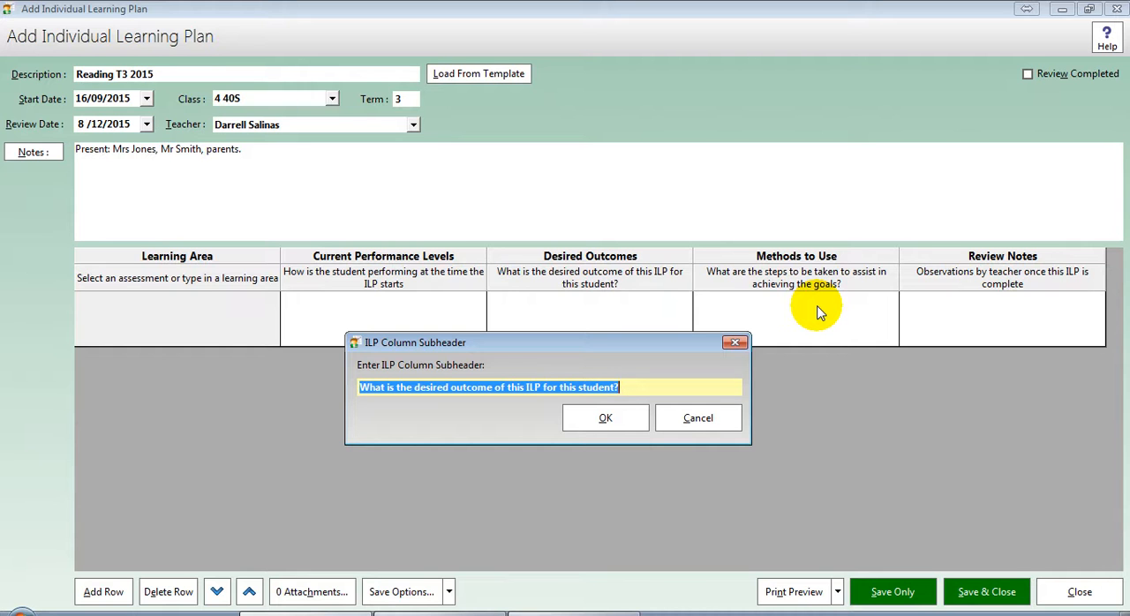
key("ctrl+Left")
key("ctrl+Left")
key("ctrl+Left")
key("ctrl+Left")
key("ctrl+Left")
key("ctrl+Left")
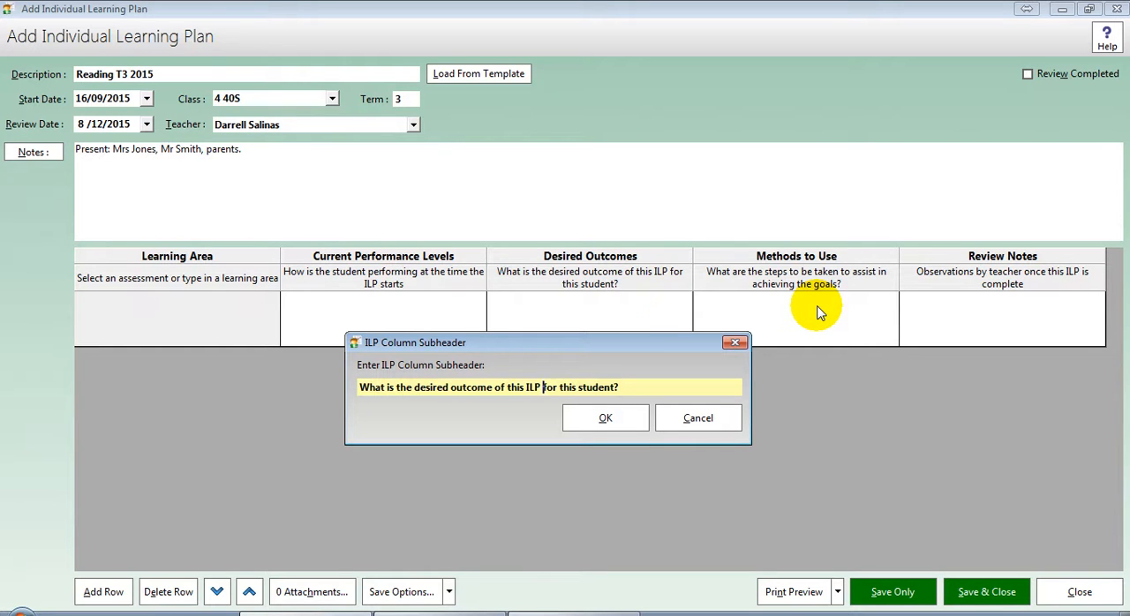
key("ctrl+shift+Left")
type("goal")
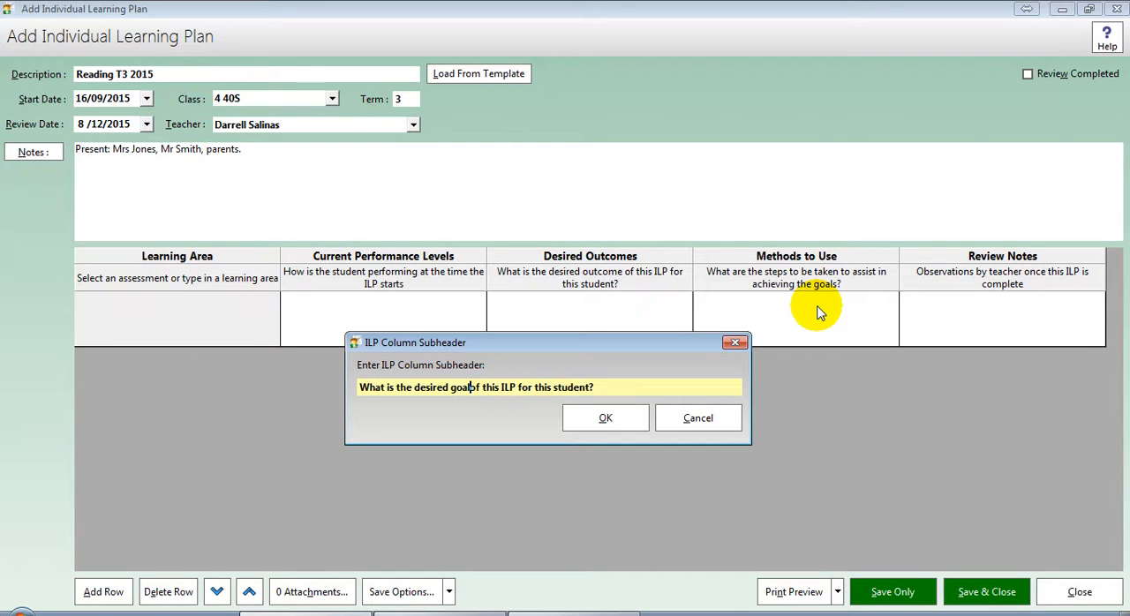
key("Return")
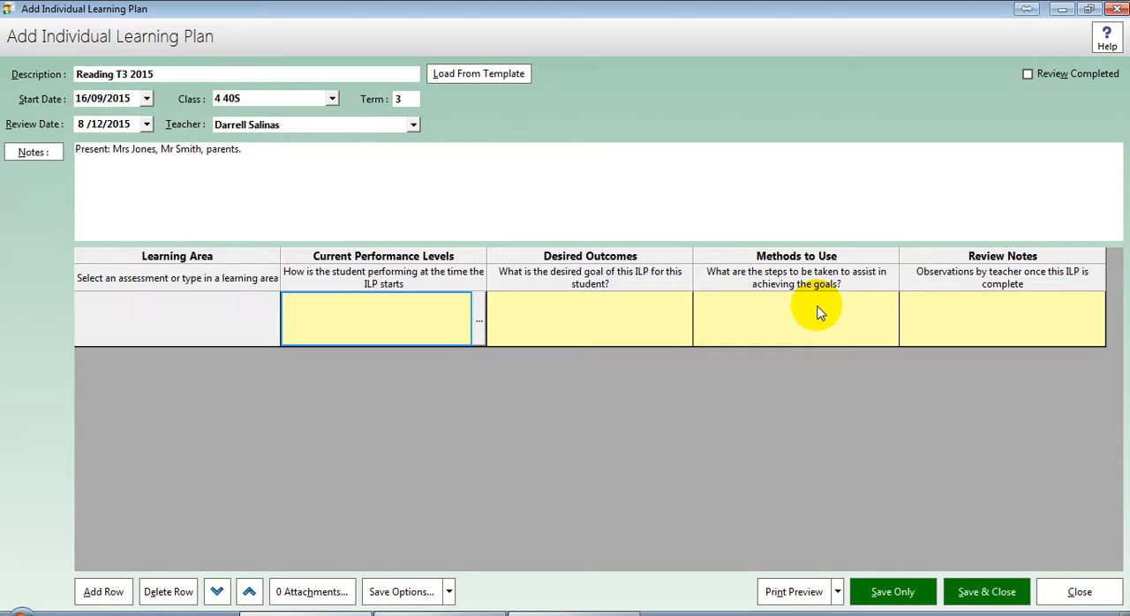
Step: Save the plan's layout as an ILP template named Reading ILP template
left_click(415, 593)
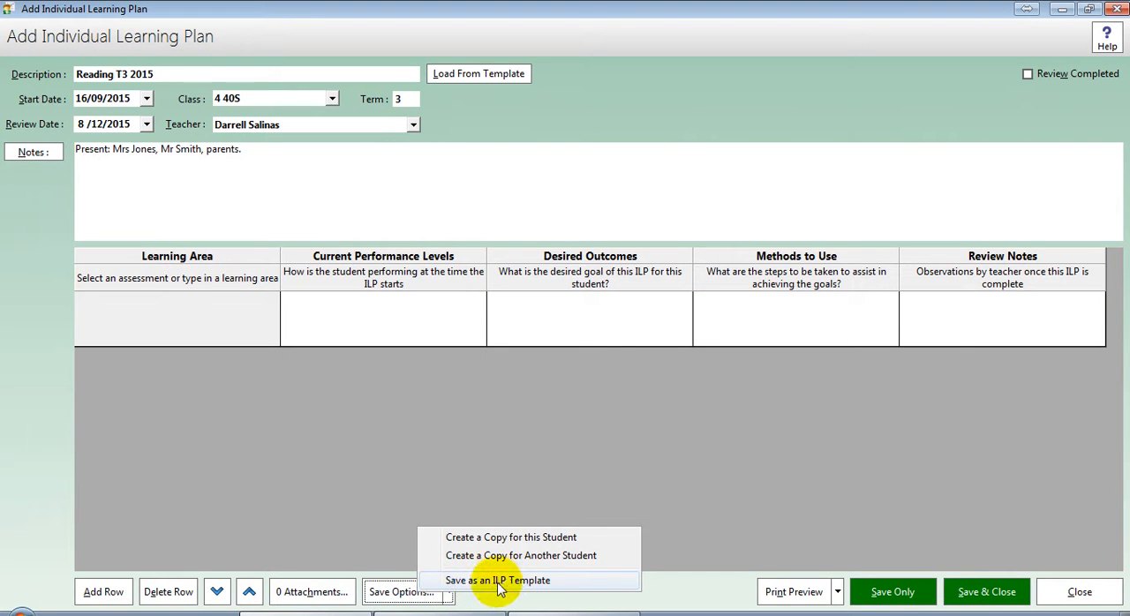
left_click(568, 584)
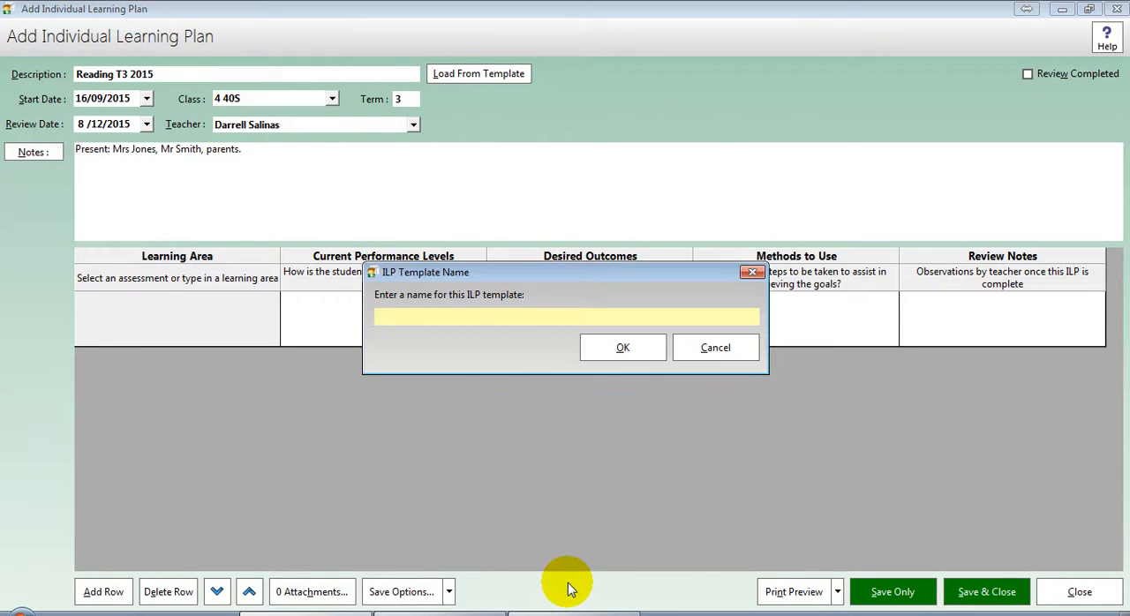
type("Reading ILP template")
left_click(623, 349)
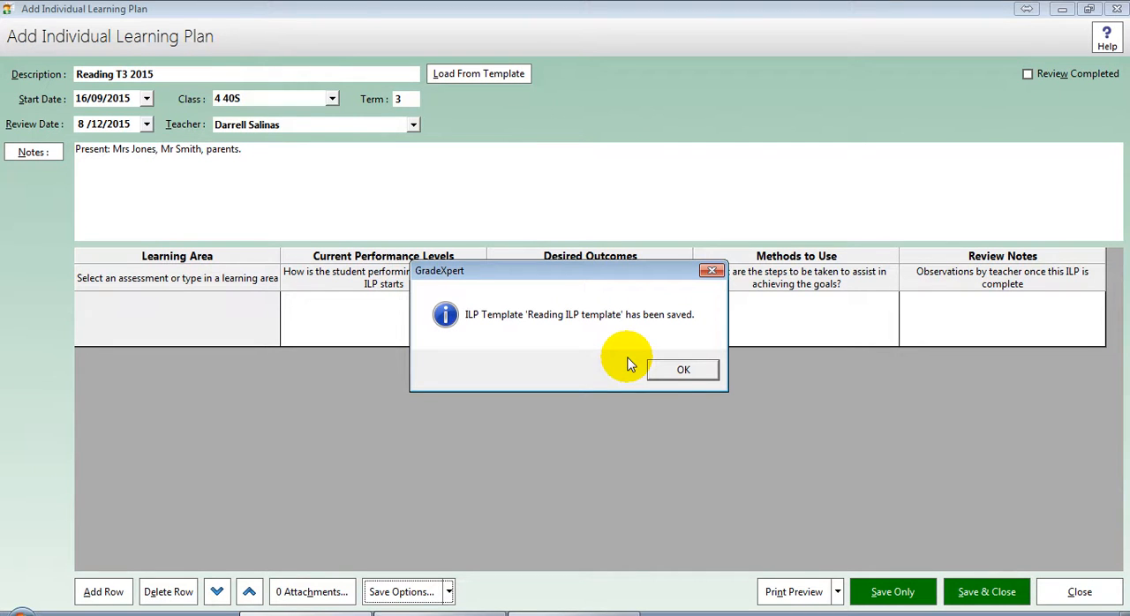
left_click(675, 366)
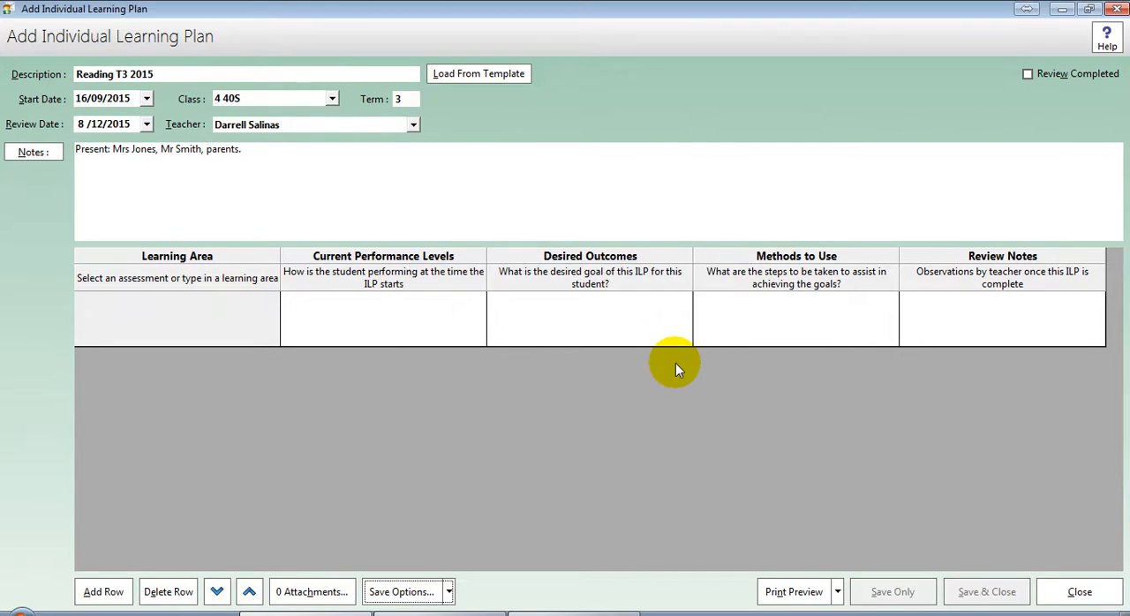
Step: Close the plan without saving its changes and leave the student's record
left_click(1078, 593)
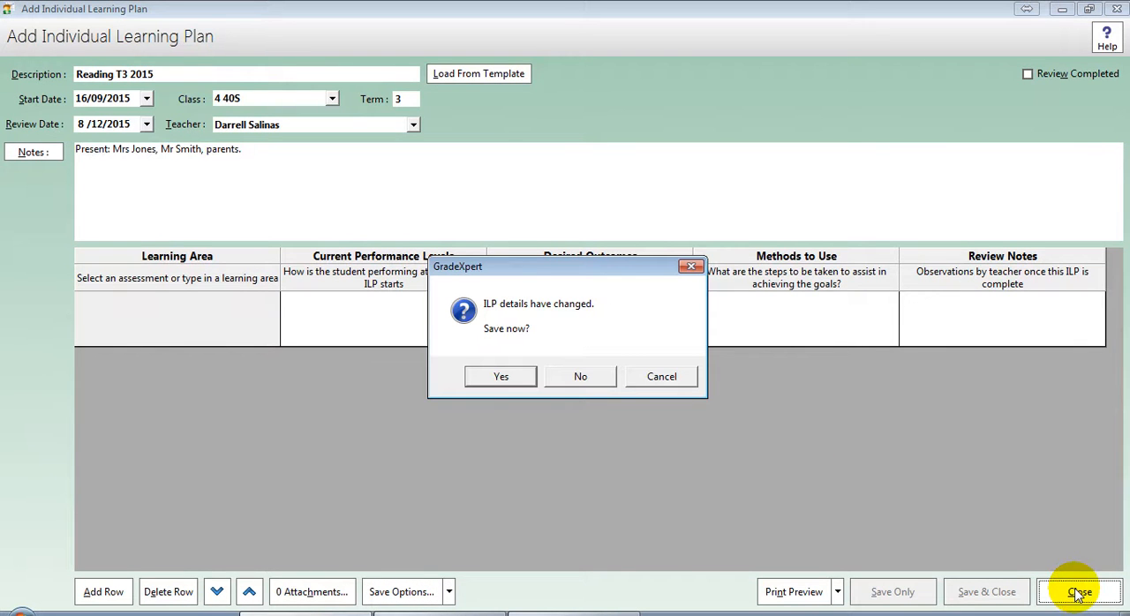
key("n")
left_click(1075, 594)
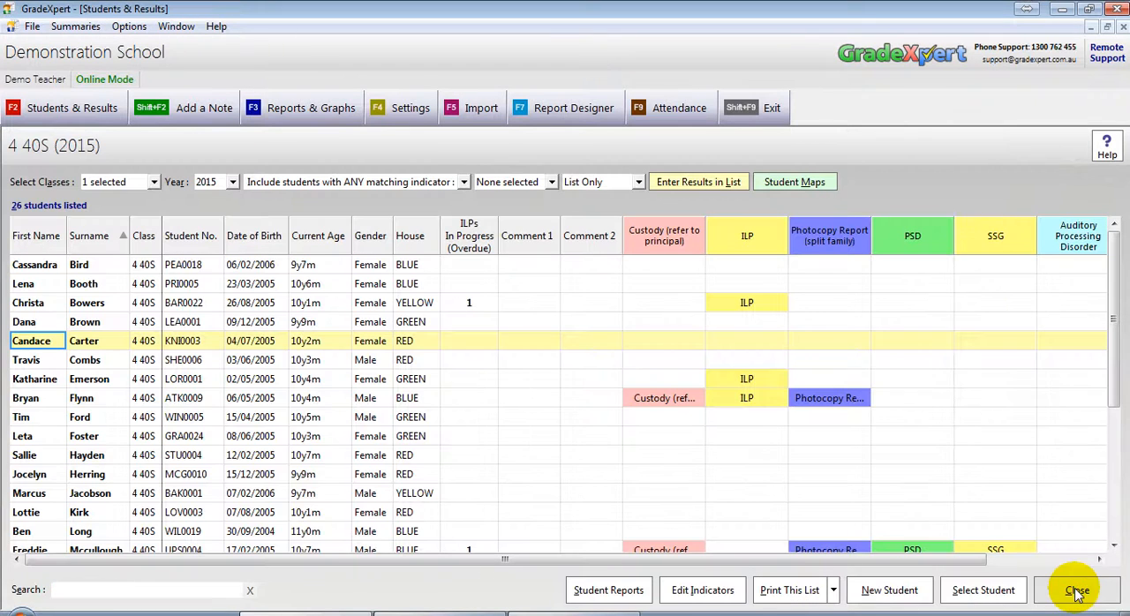
left_click(1077, 593)
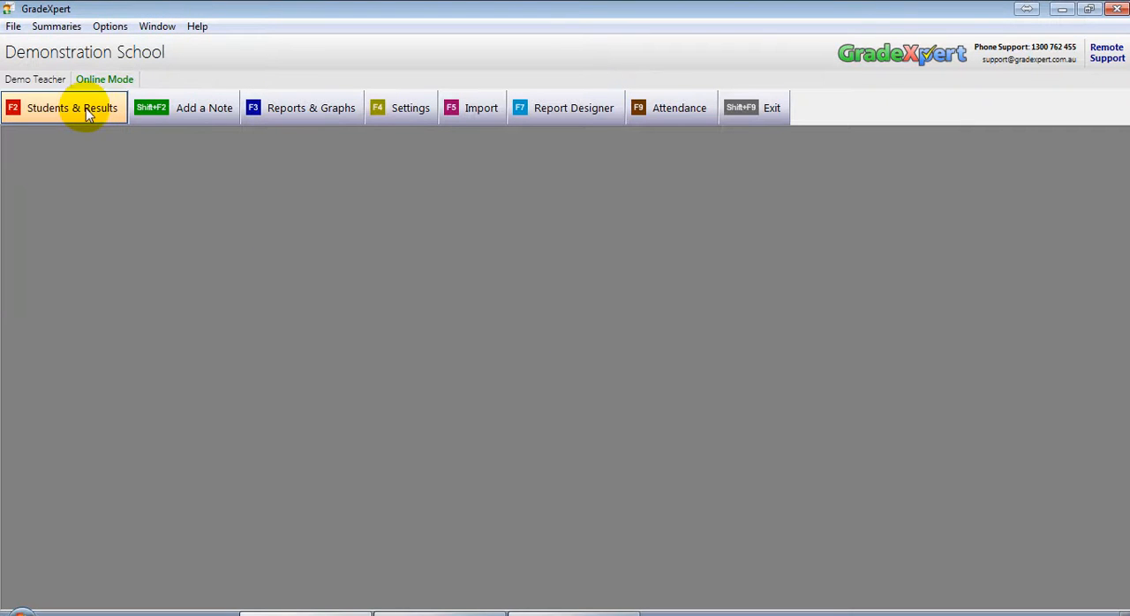
Step: Open the first student in the 4 40S class list and start a new ILP from the student's ILPs
left_click(84, 108)
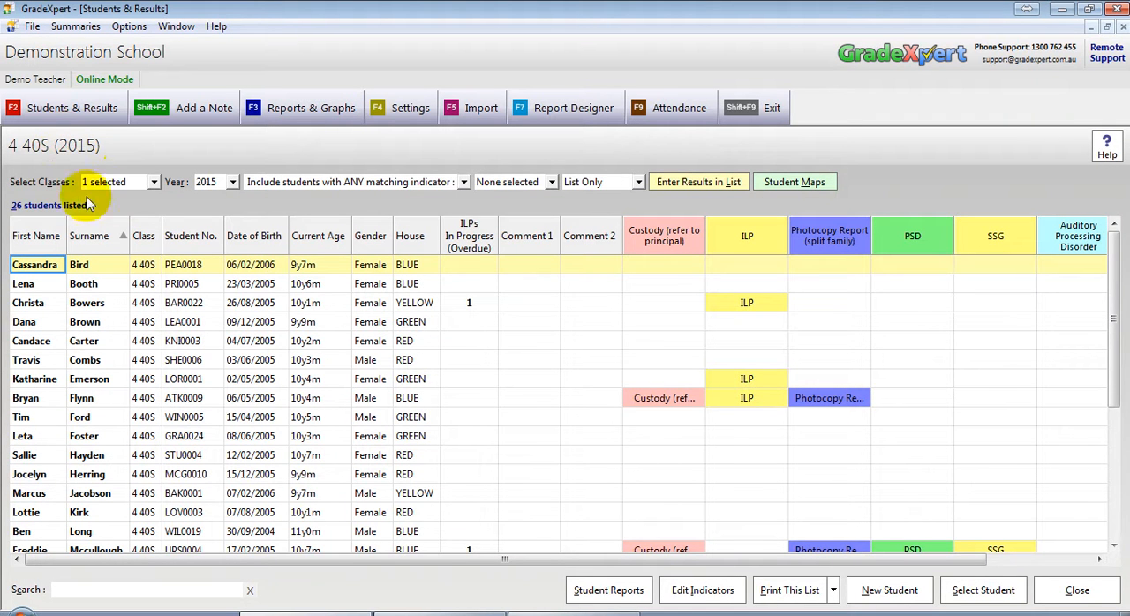
double_click(50, 265)
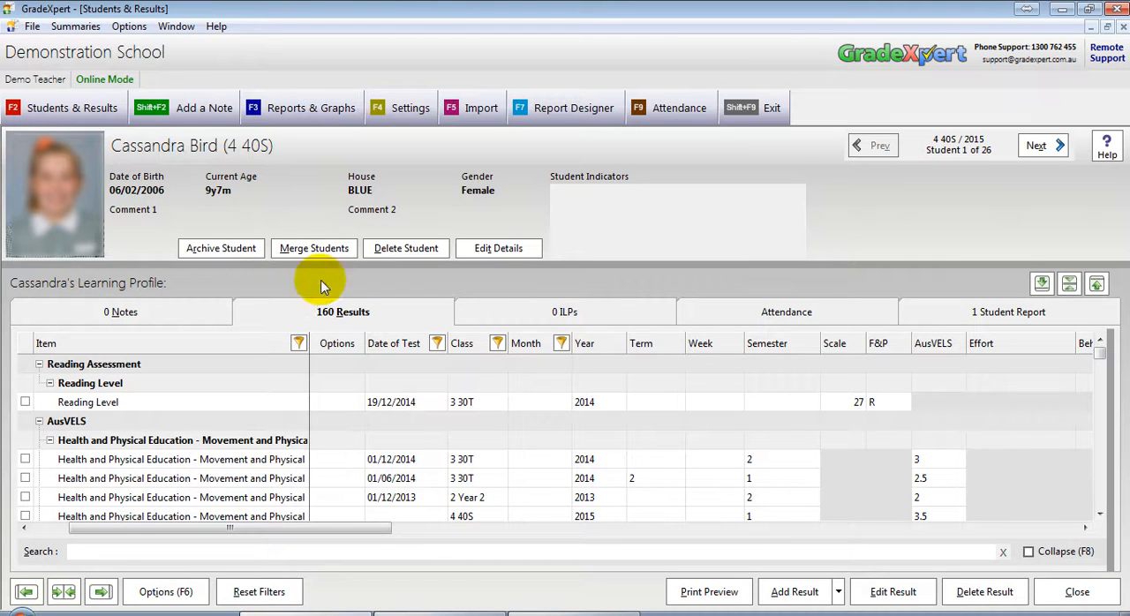
left_click(540, 314)
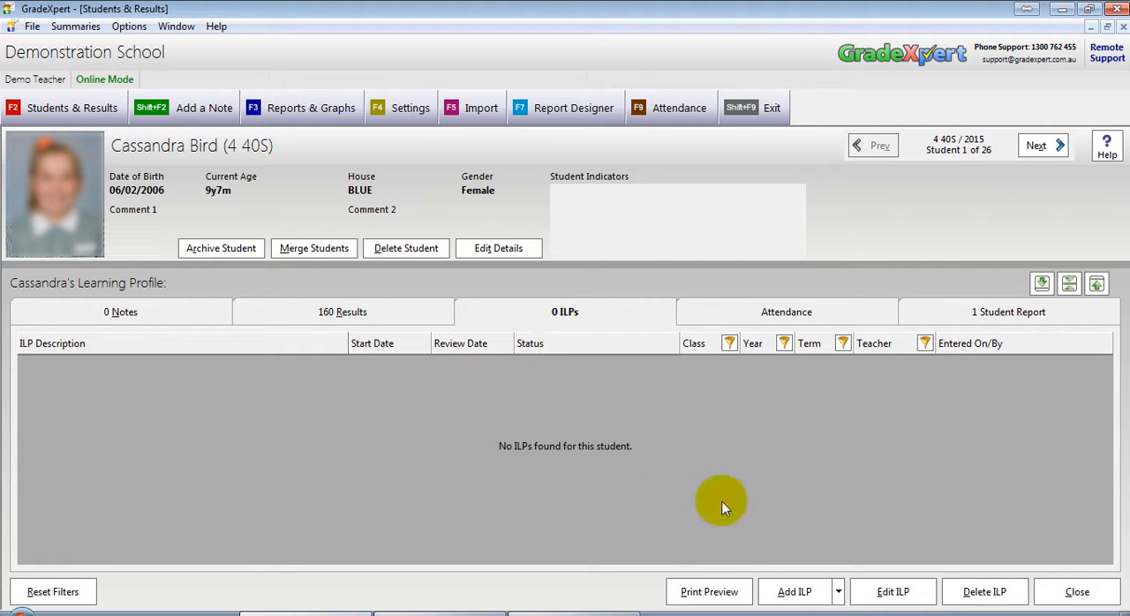
left_click(799, 593)
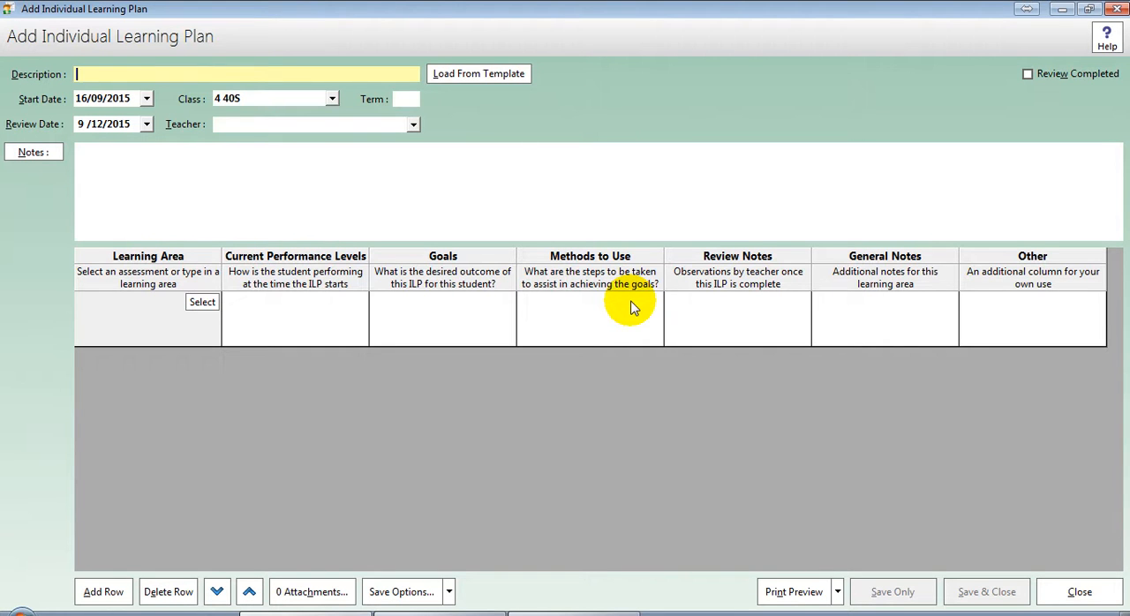
Step: Set Reading ILP template as the default among the saved ILP templates and close the blank plan
left_click(517, 78)
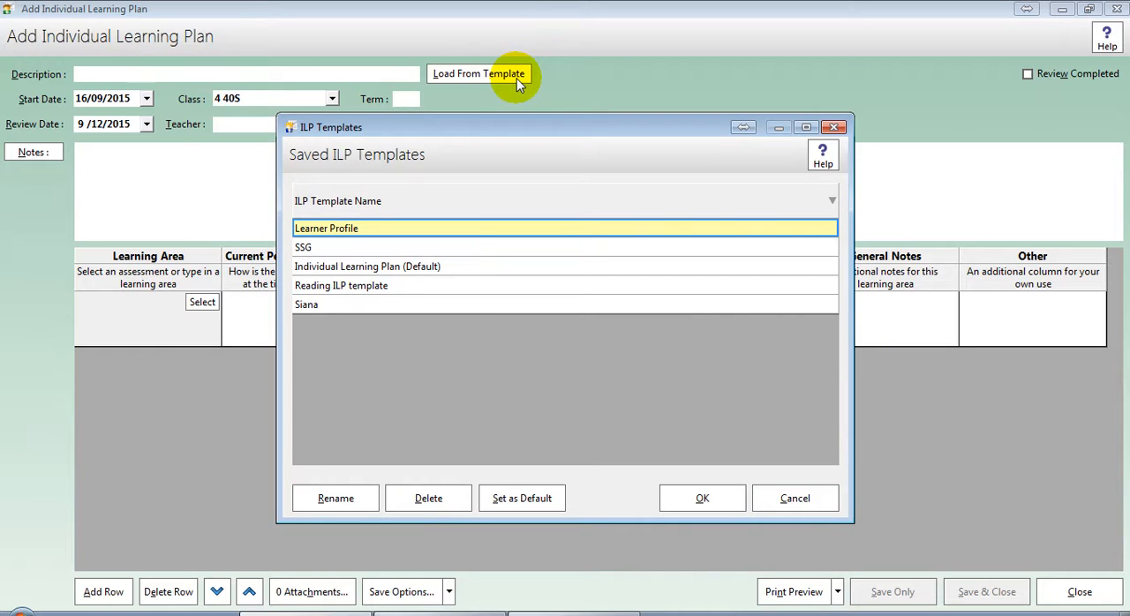
left_click(388, 287)
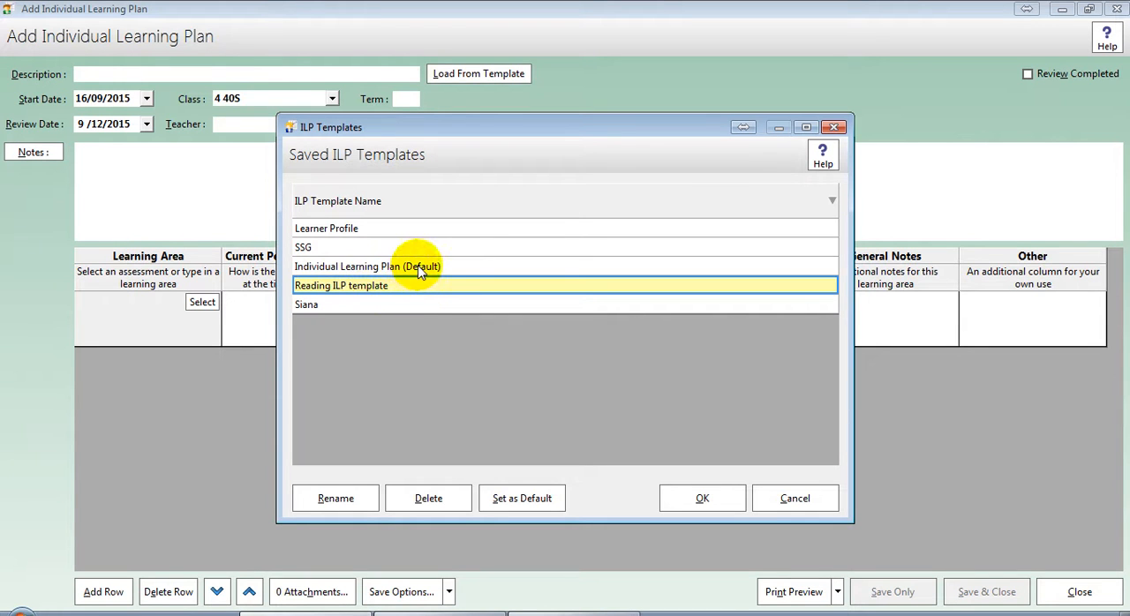
left_click(386, 267)
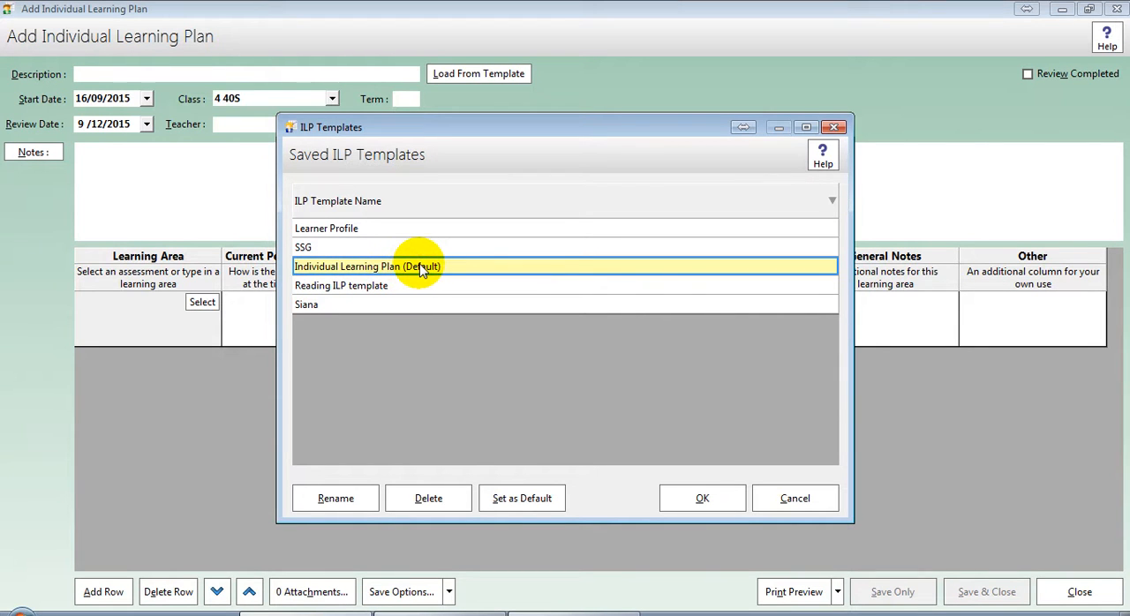
left_click(399, 285)
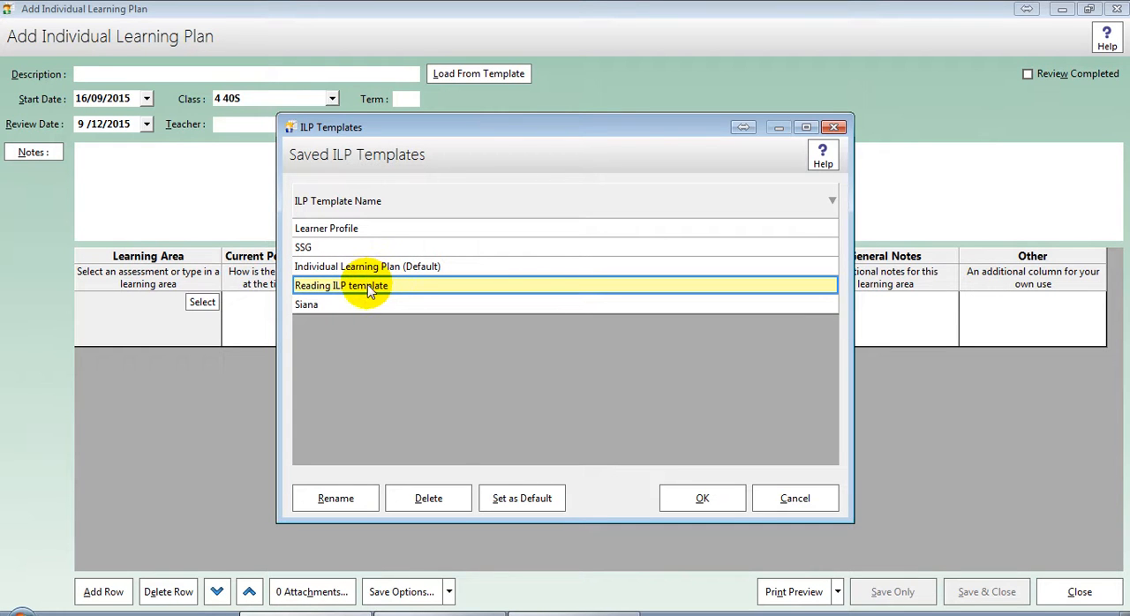
left_click(547, 503)
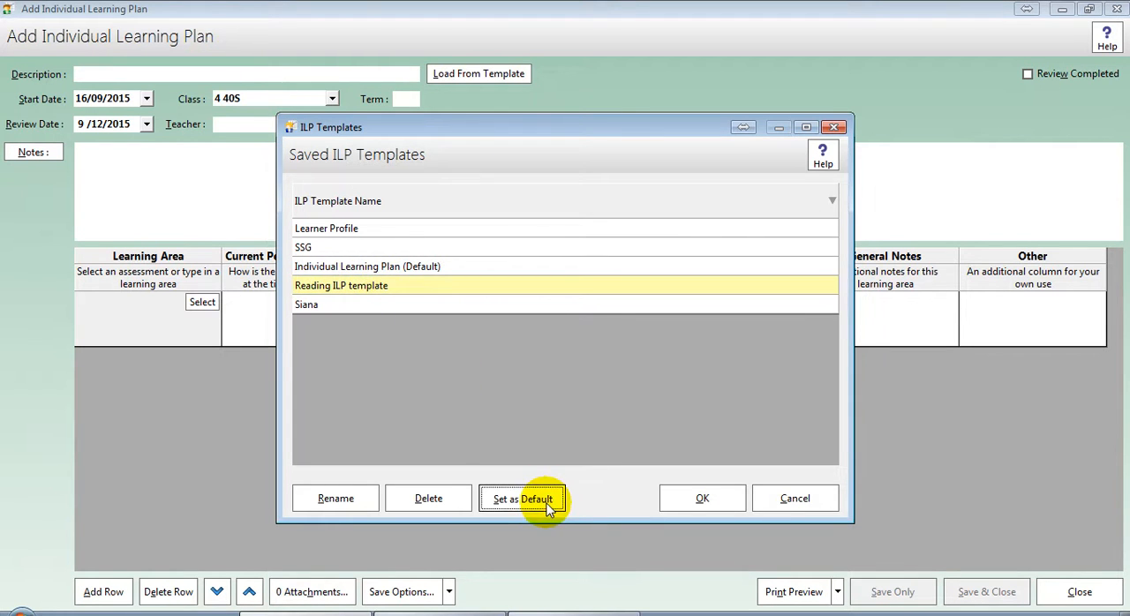
left_click(411, 285)
left_click(798, 498)
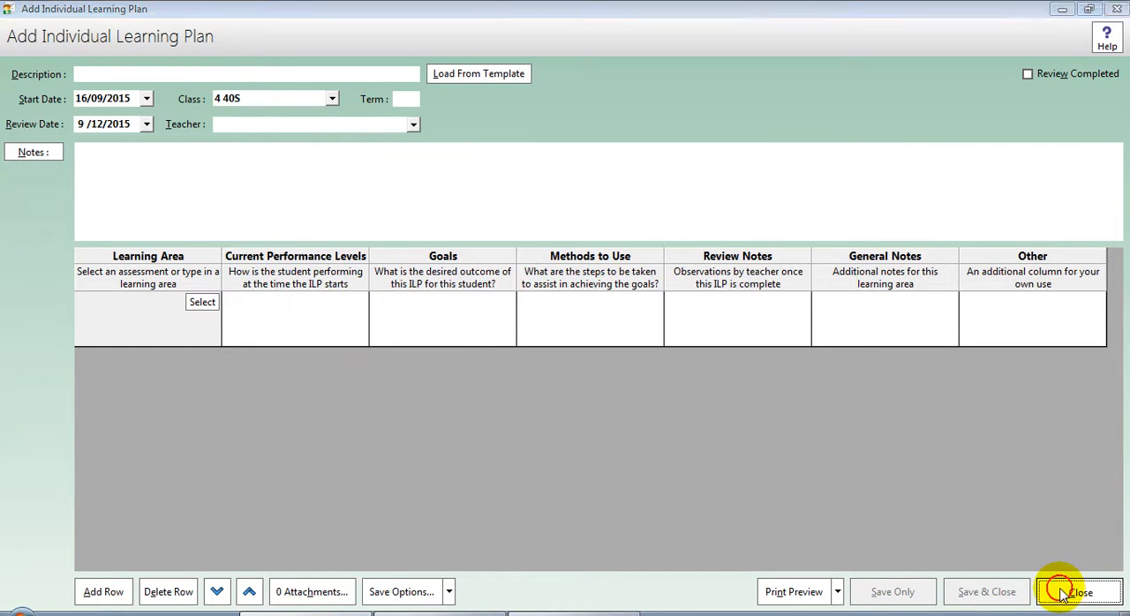
left_click(1075, 590)
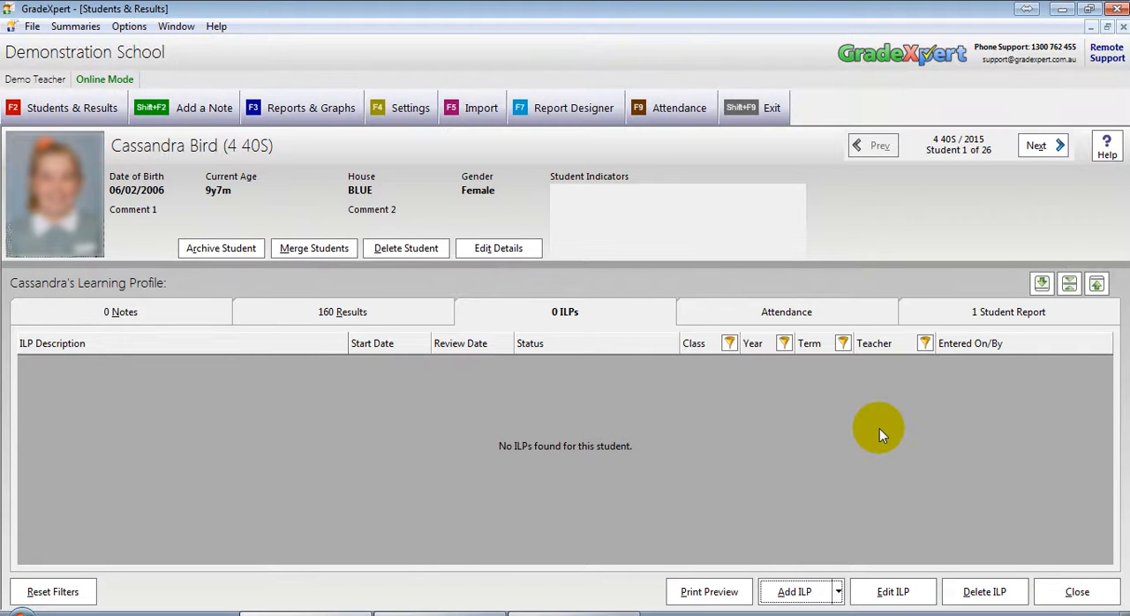
Step: Start a new ILP for the student with the description Reading, term 3 and the teacher chosen
left_click(792, 591)
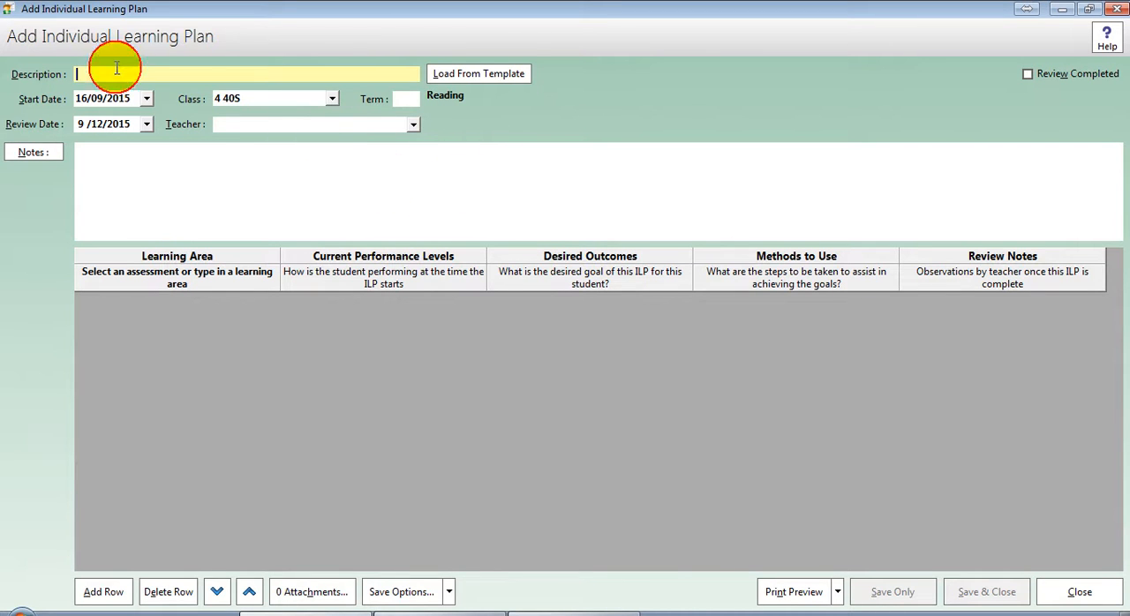
type("Reading")
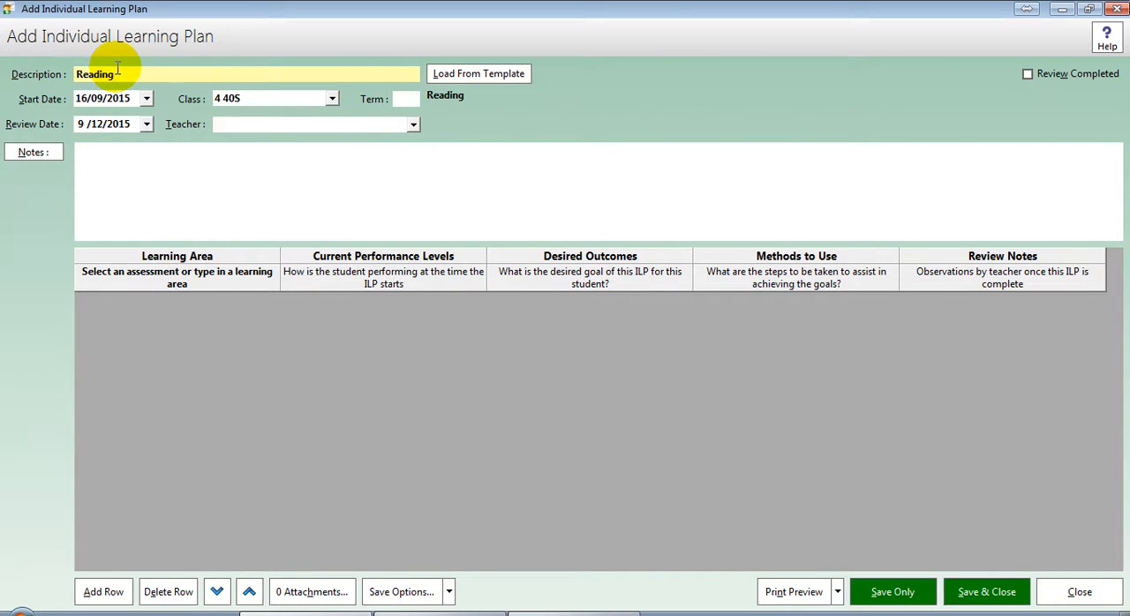
left_click(408, 101)
type("3")
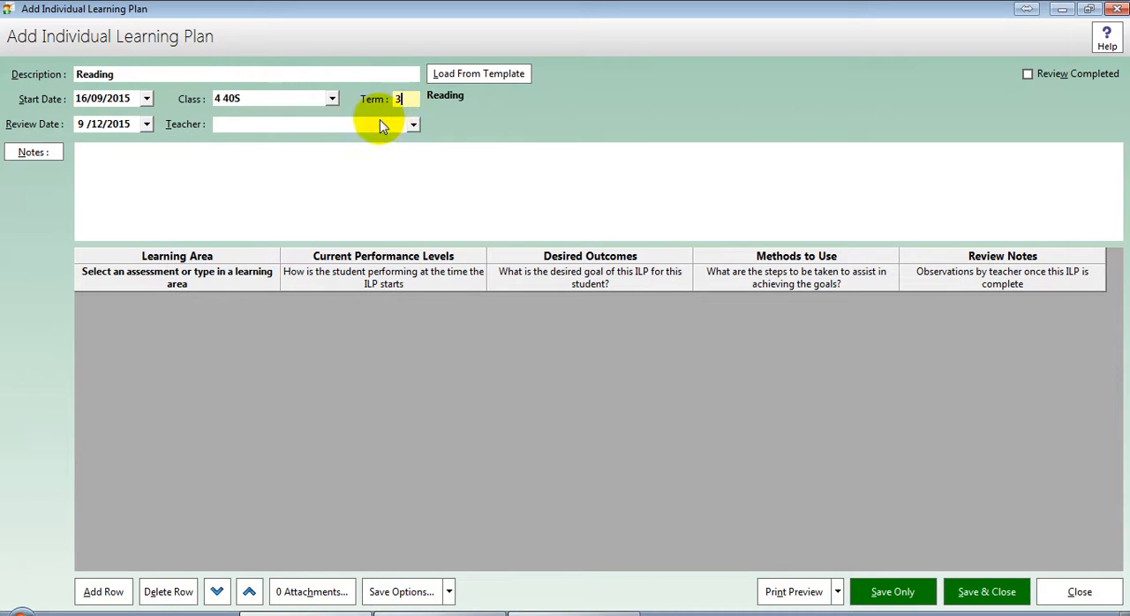
left_click(375, 124)
left_click(357, 192)
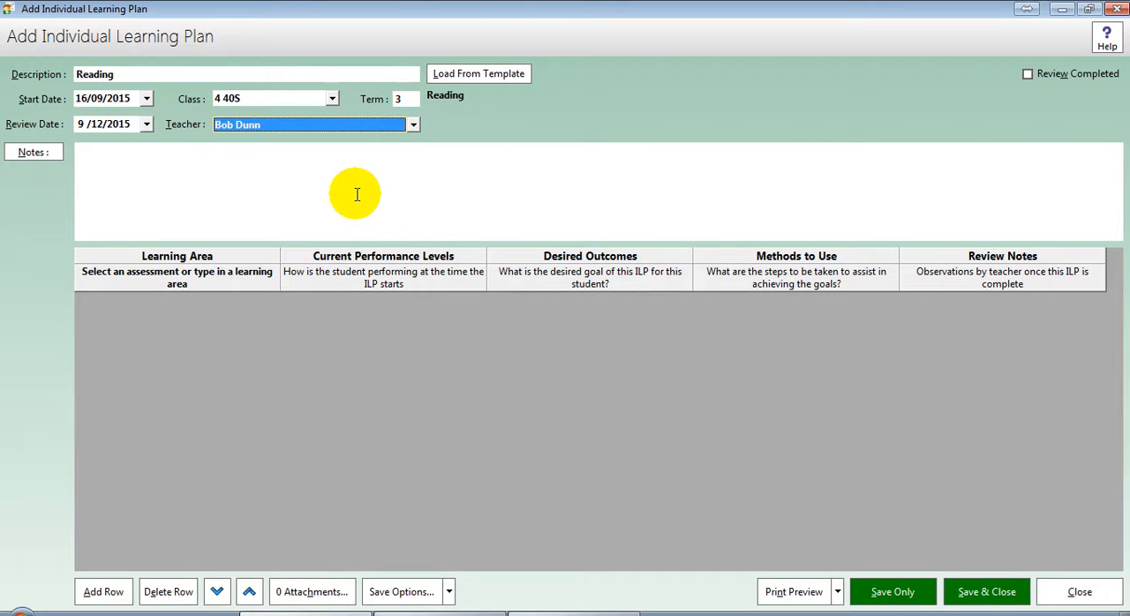
Step: Record in the ILP notes that two named staff members and the parents are present, and add a first row to the plan
left_click(356, 194)
double_click(358, 195)
type("Pres")
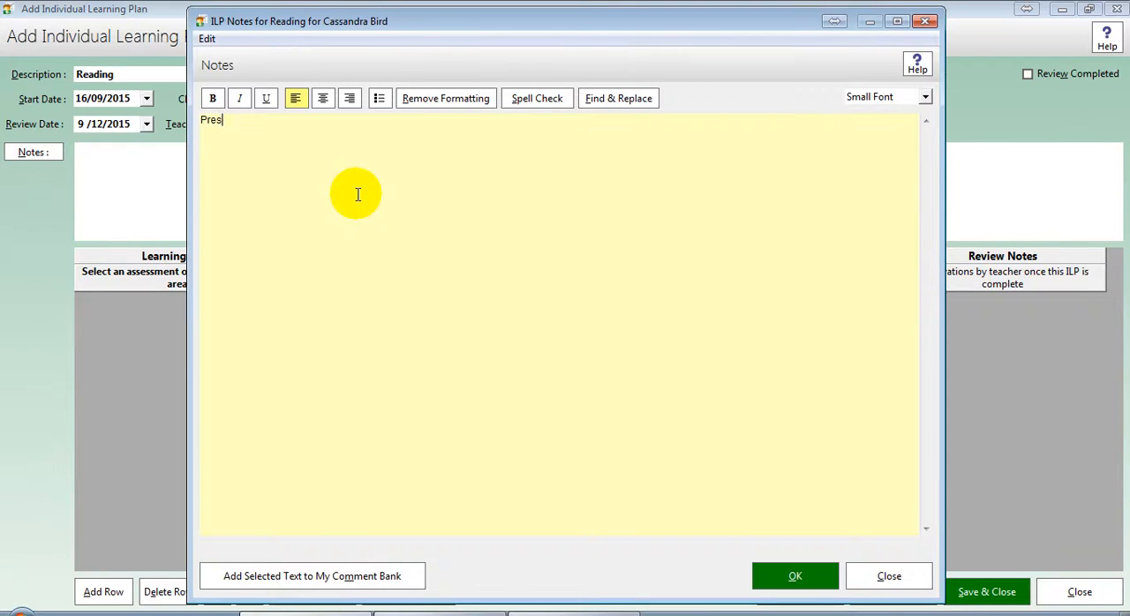
type("ent: Mrs Smith, Mr jones, parents.")
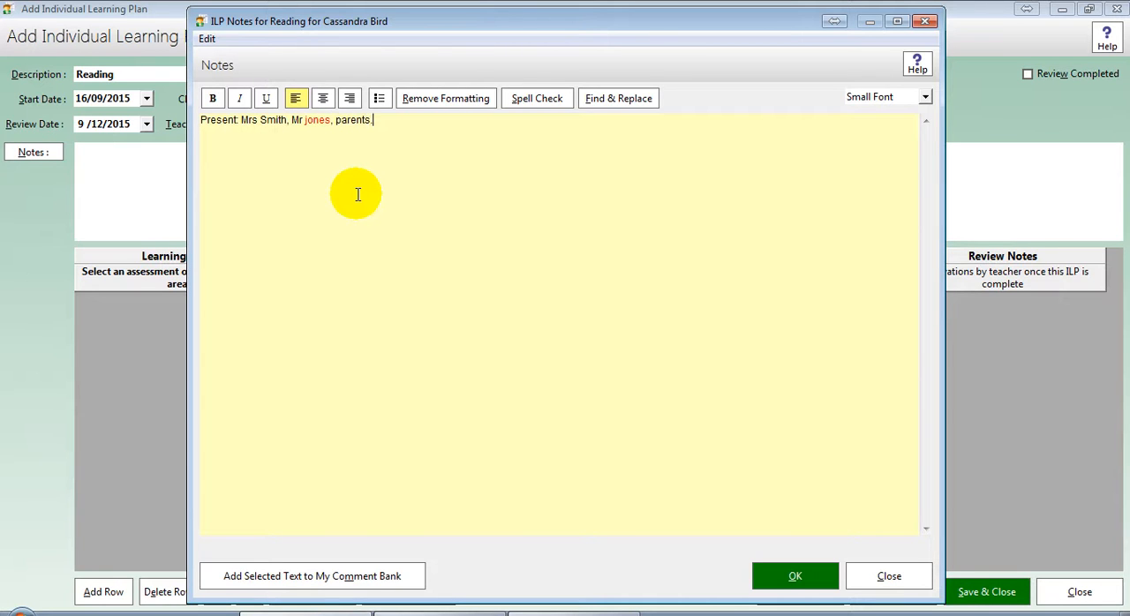
key("ctrl+Left")
key("Delete")
type("J")
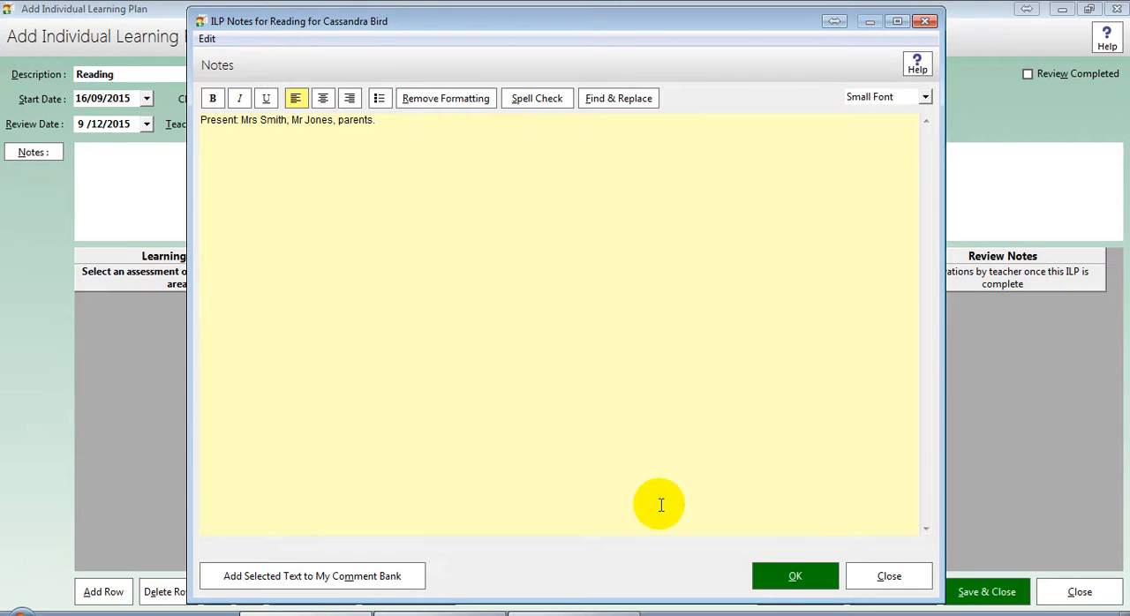
left_click(773, 575)
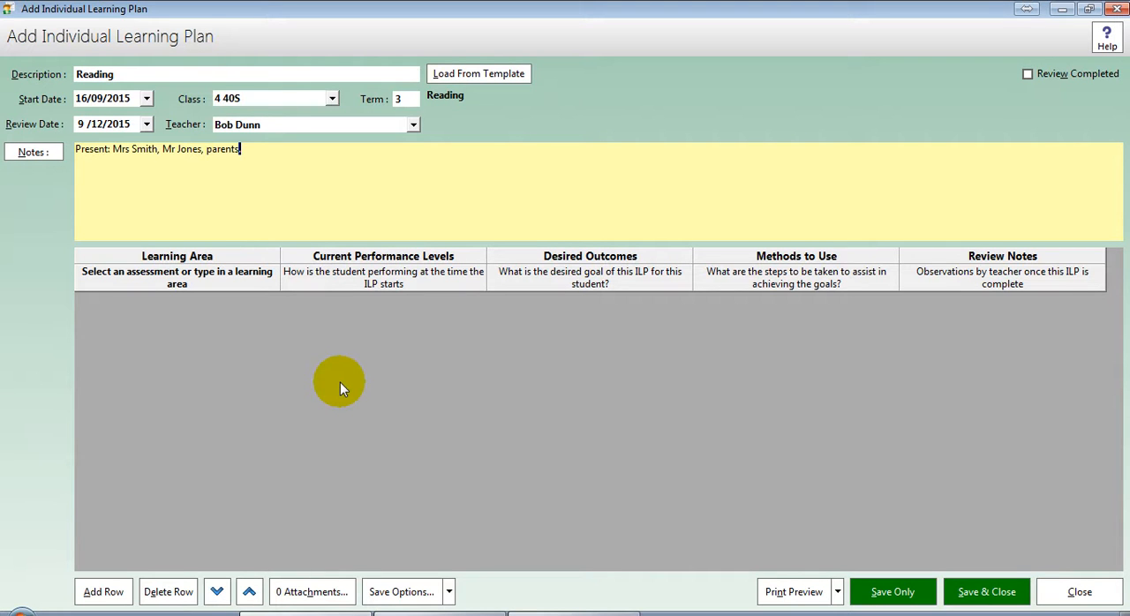
left_click(104, 592)
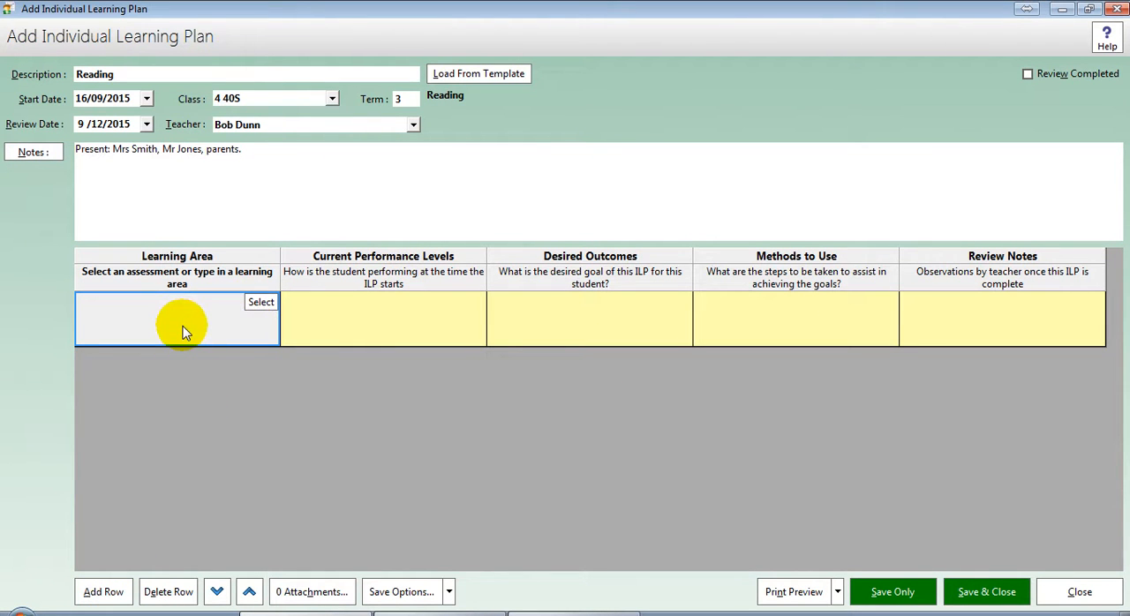
left_click(266, 307)
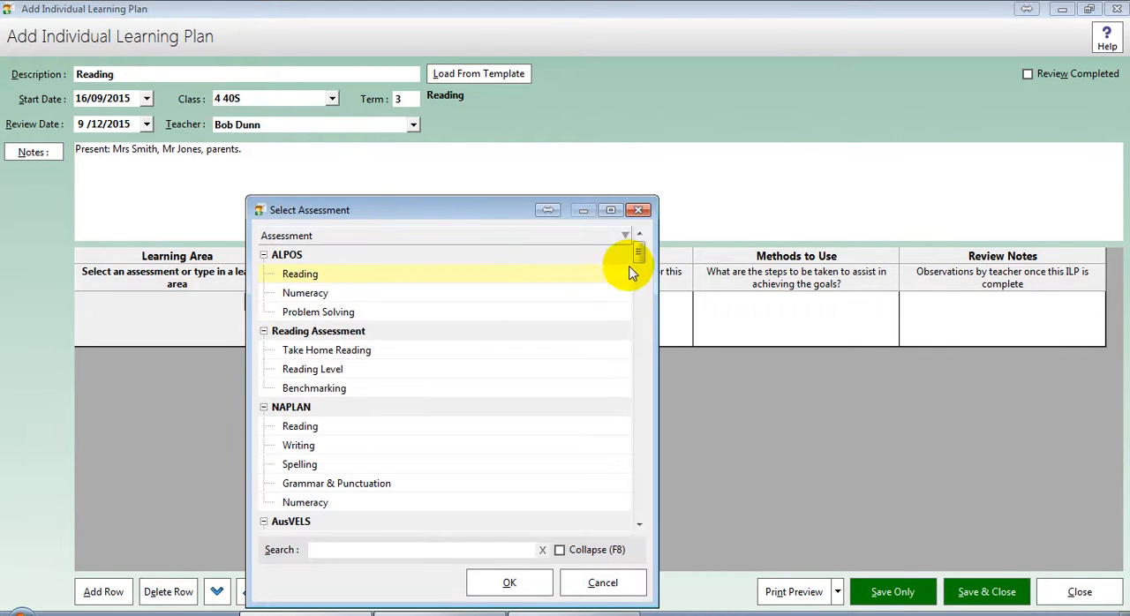
mouse_move(638, 256)
left_mouse_down()
mouse_move(635, 311)
mouse_move(639, 256)
left_mouse_up()
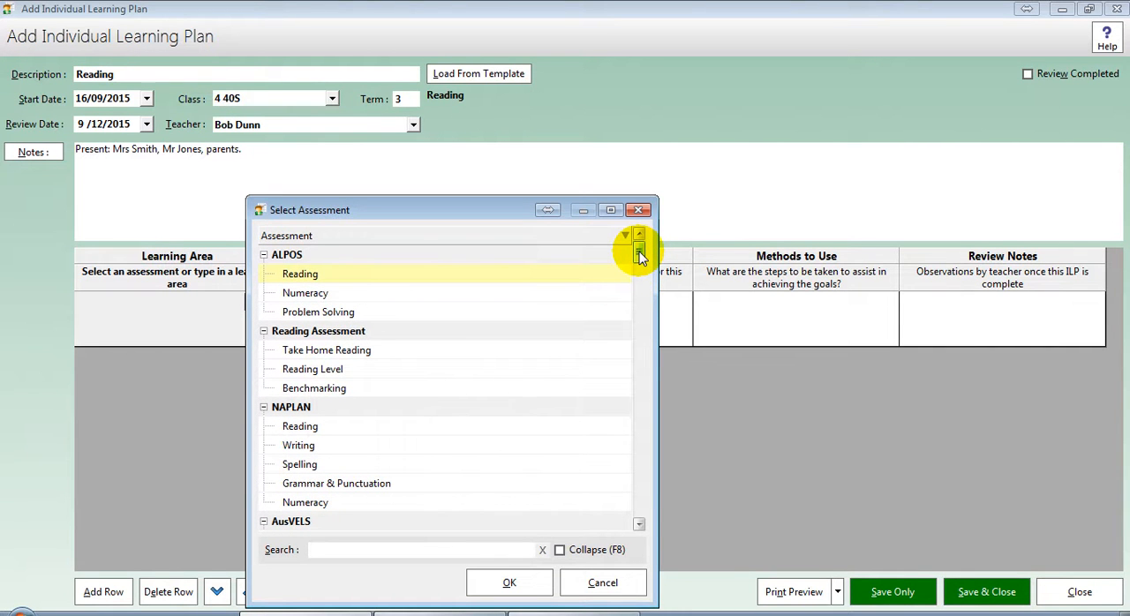
left_click(304, 369)
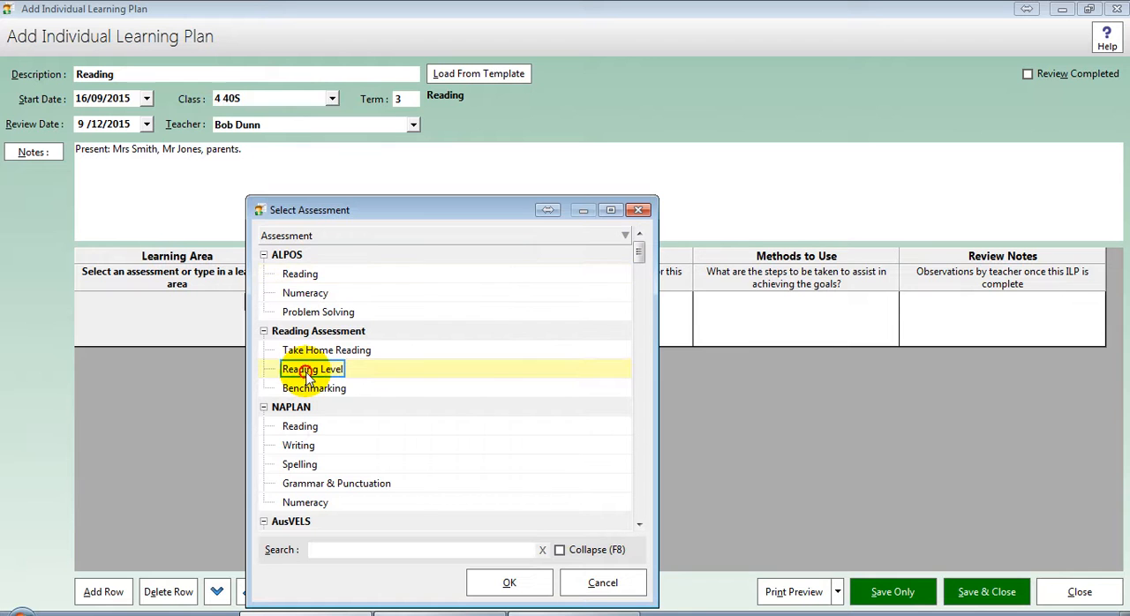
left_click(316, 314)
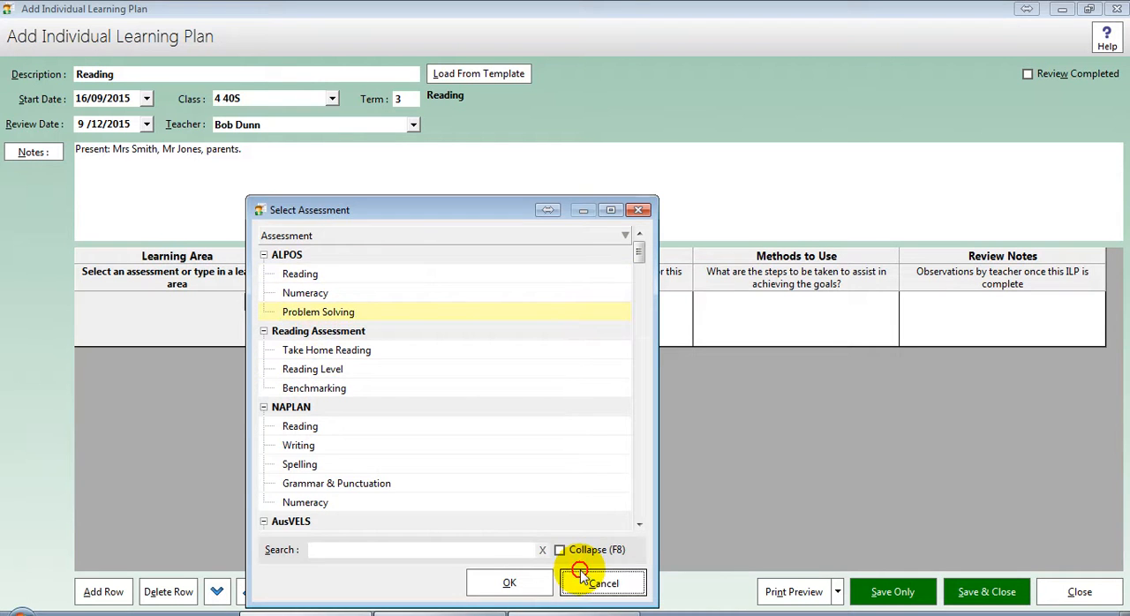
left_click(586, 581)
Step: Enter Reading long words as the learning area of the first row
left_click(177, 316)
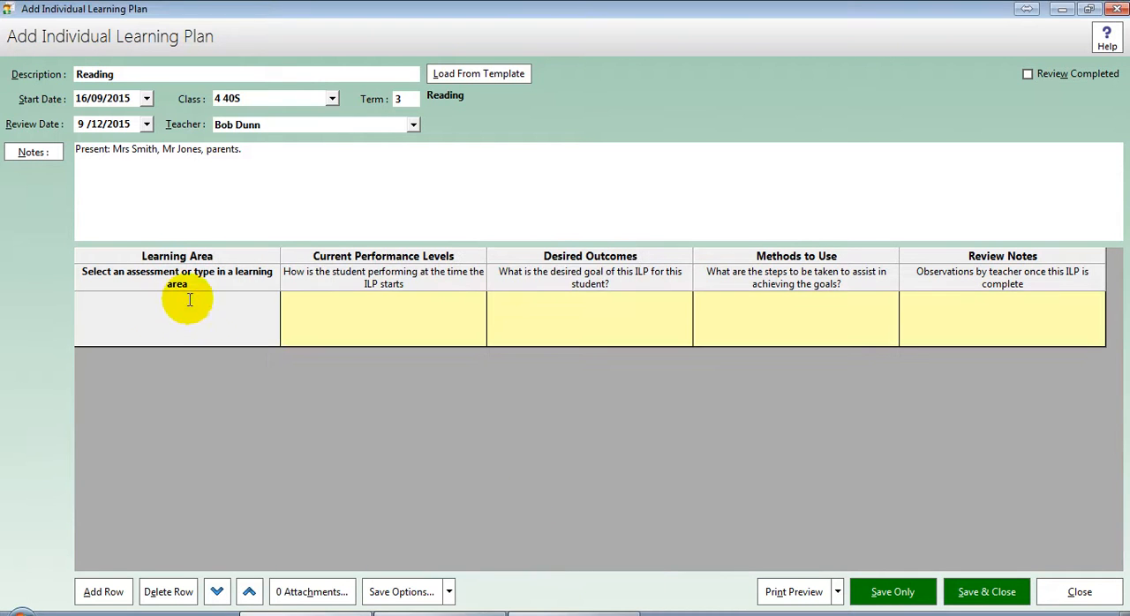
type("R")
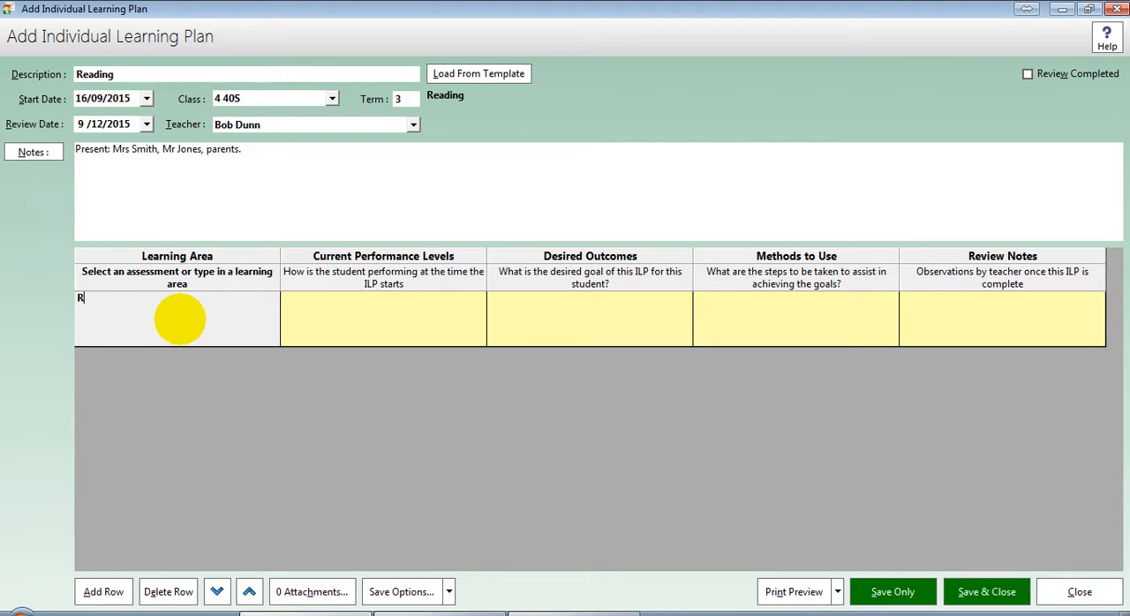
type("eading long words")
key("Return")
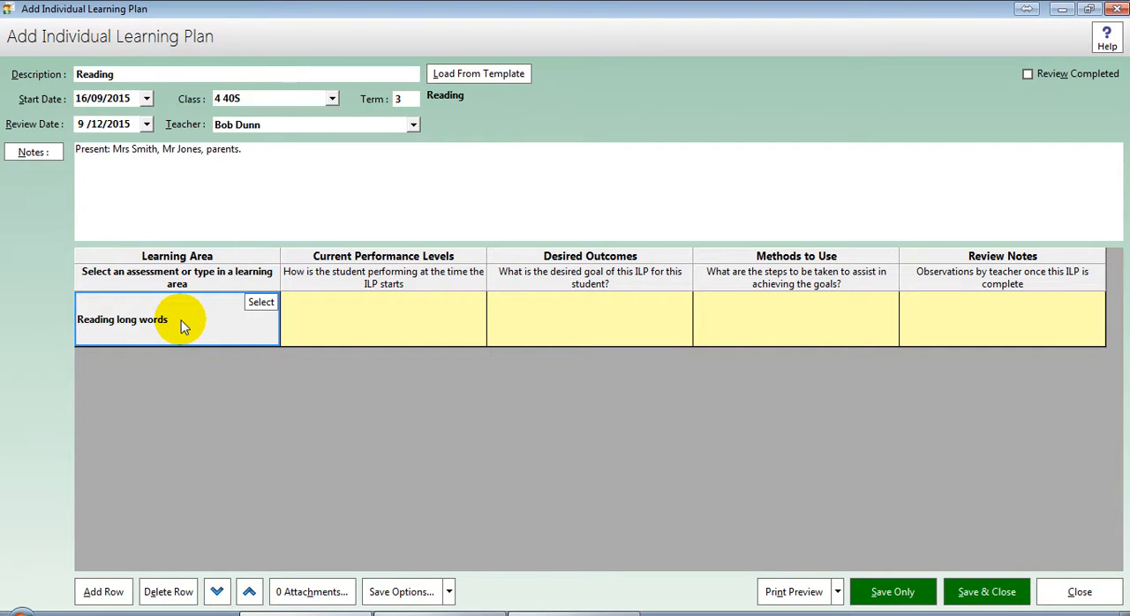
Step: Add a second row with the learning area Writing long words
left_click(99, 589)
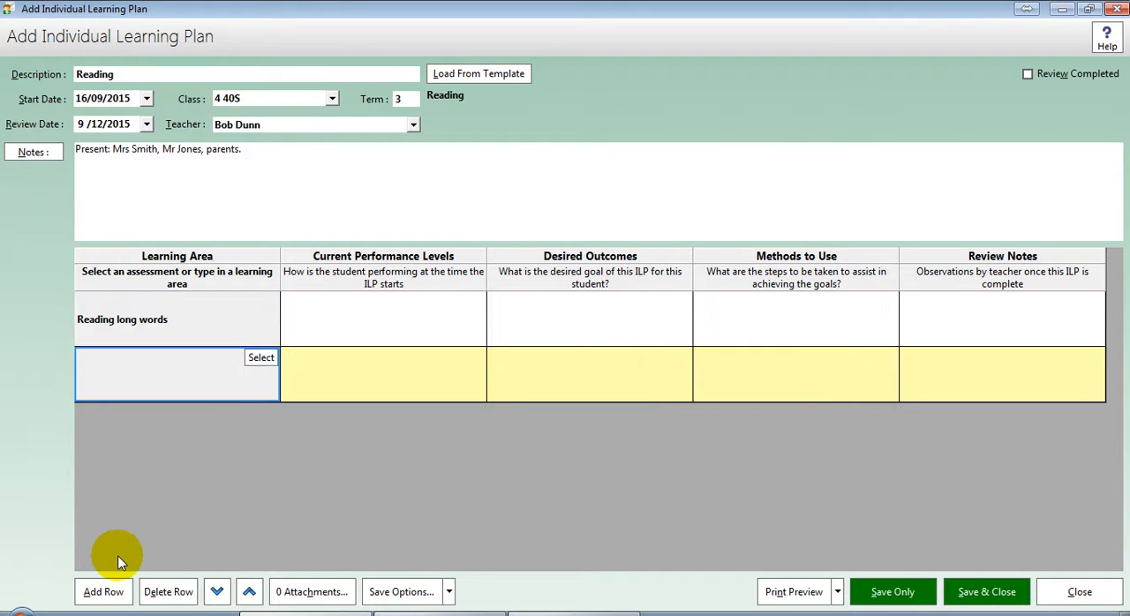
type("Writing ")
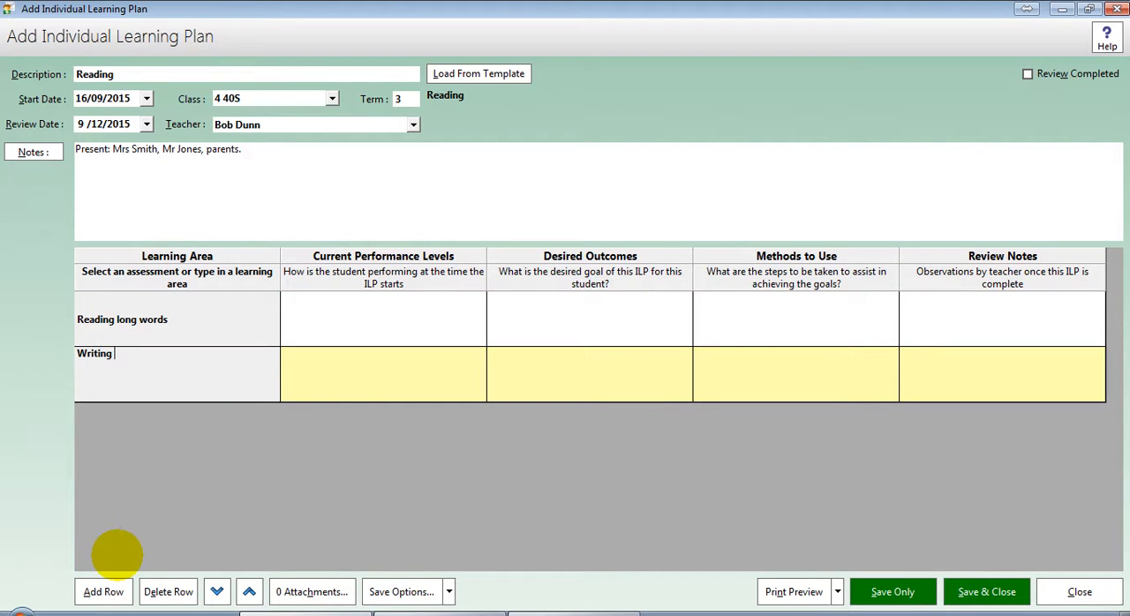
type("long words")
key("Return")
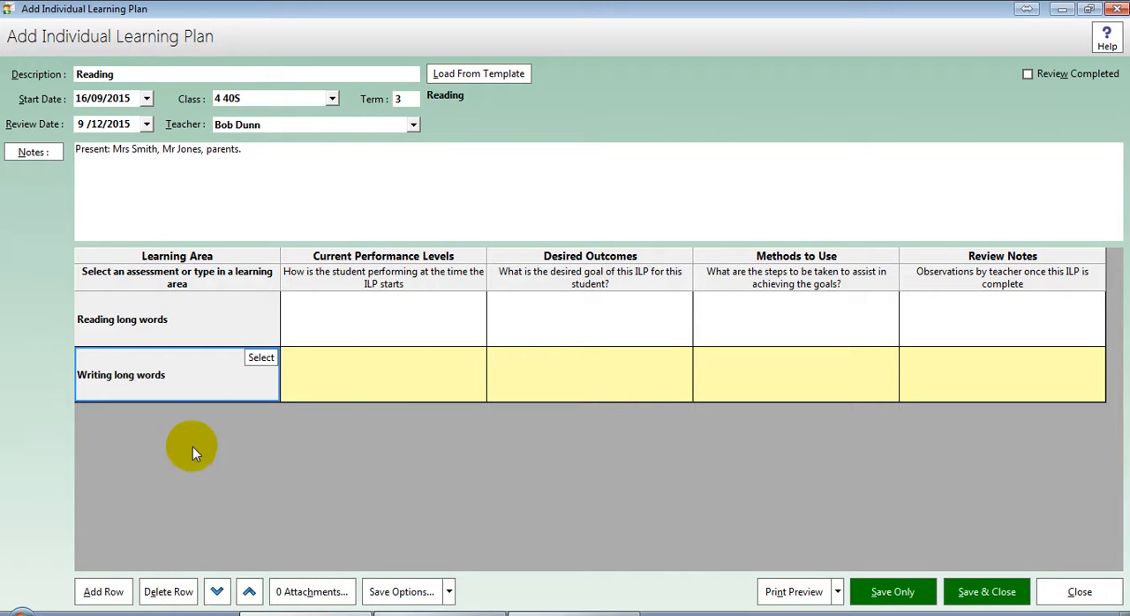
Step: Add a third row with the learning area Reading short words
left_click(103, 592)
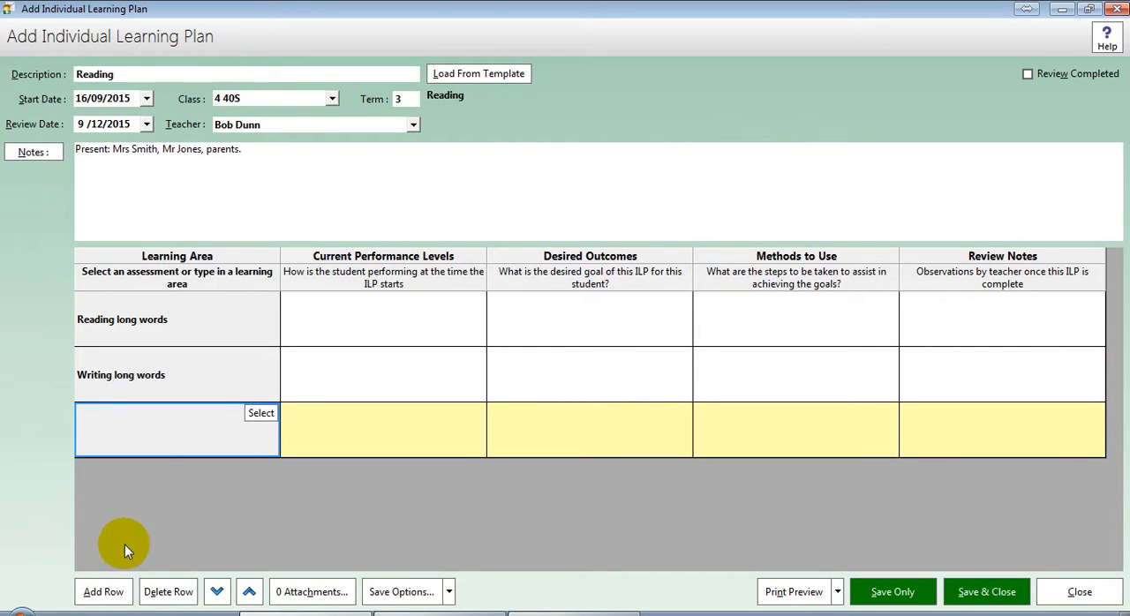
left_click(152, 450)
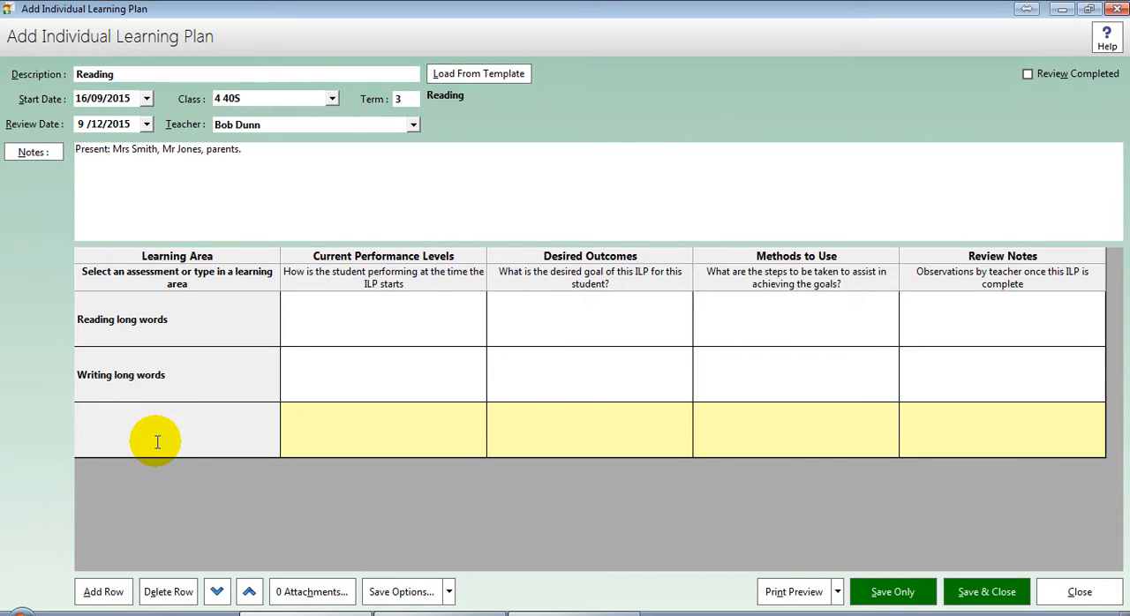
type("Reading short words")
key("Return")
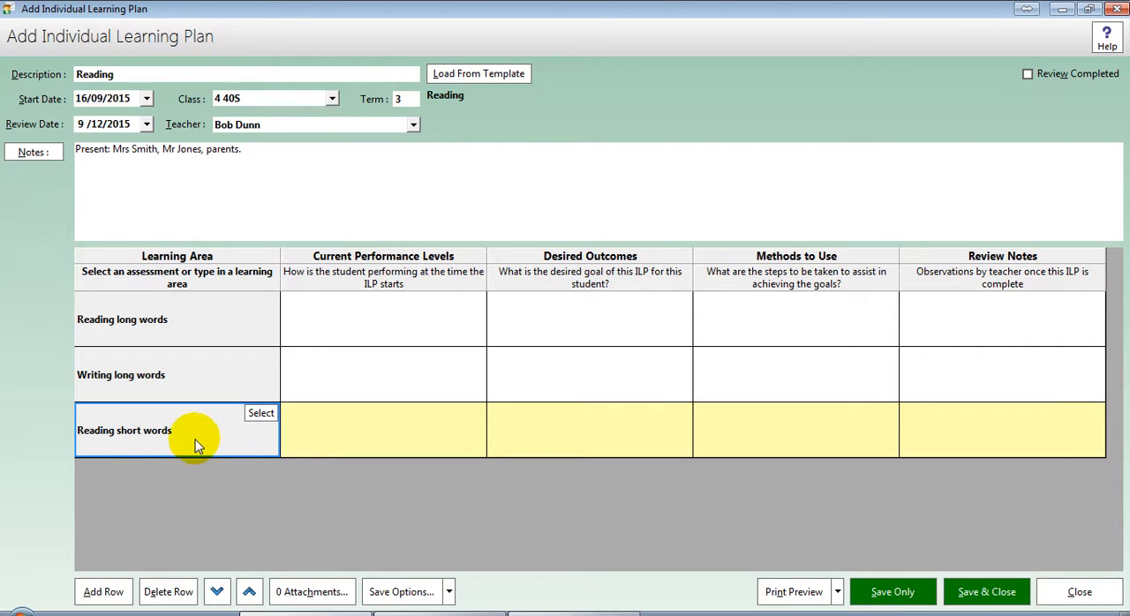
Step: For Reading long words, enter under Current Performance Levels that the named student "has been having difficulty reading words longer than 8 letters."
left_click(417, 321)
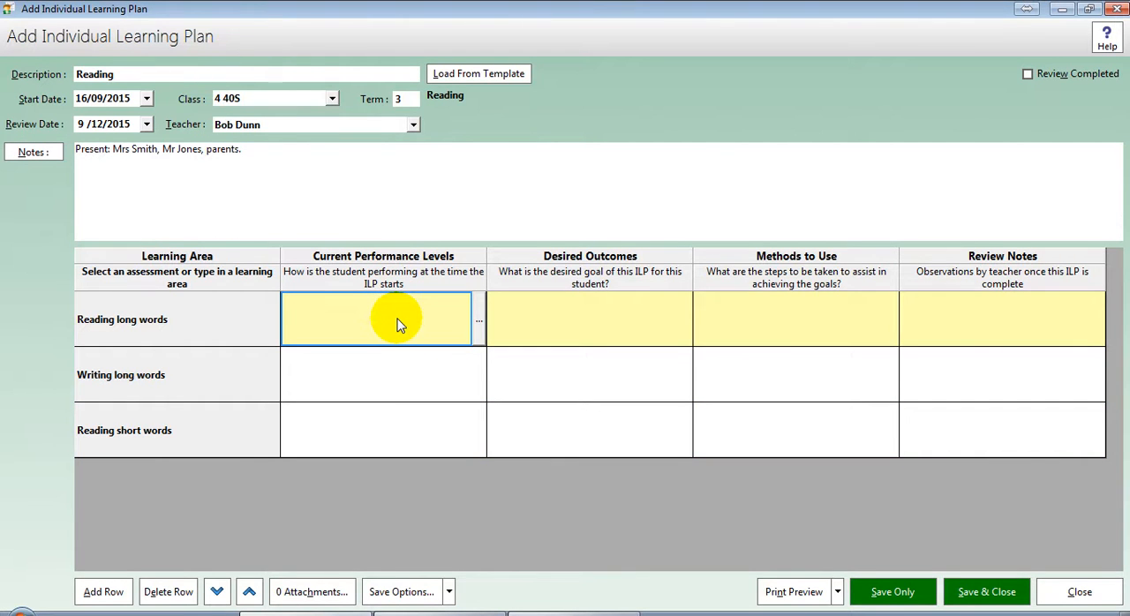
left_click(481, 319)
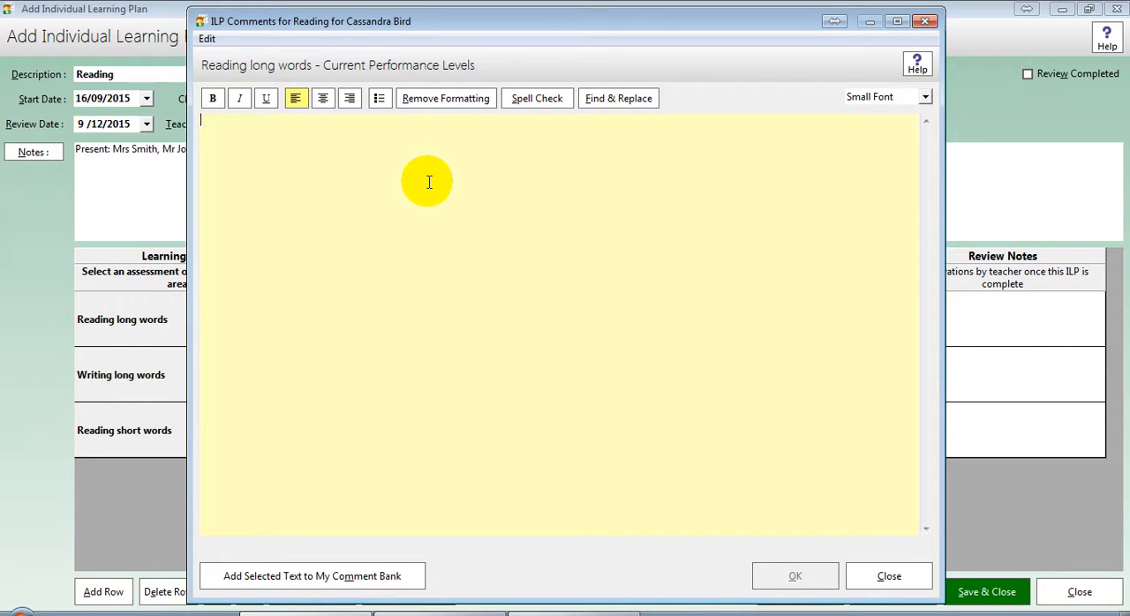
type("Cassandra ")
type("has been ")
type("having diffi")
type("ulty w")
key("BackSpace")
key("BackSpace")
key("BackSpace")
key("BackSpace")
key("BackSpace")
key("BackSpace")
type("culty ")
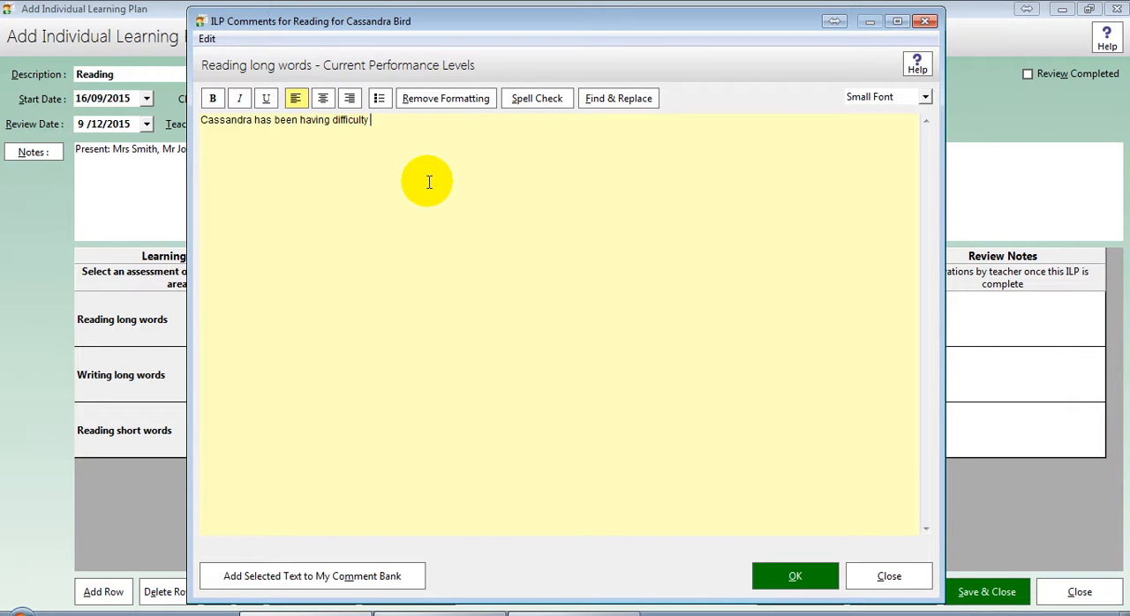
type("reading words longer than 8 letters.")
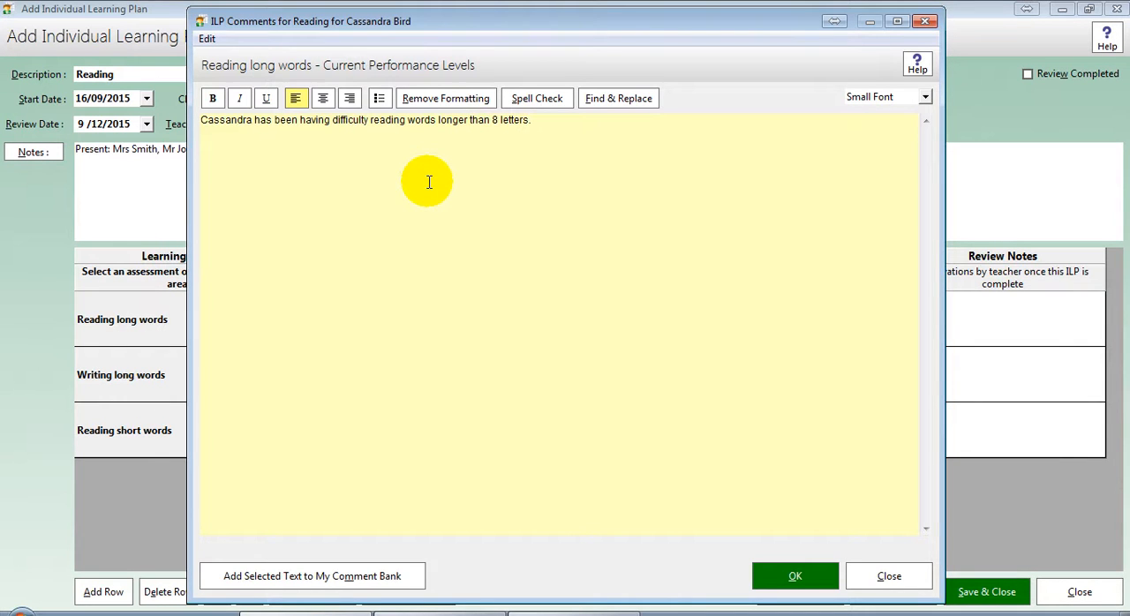
left_click(778, 570)
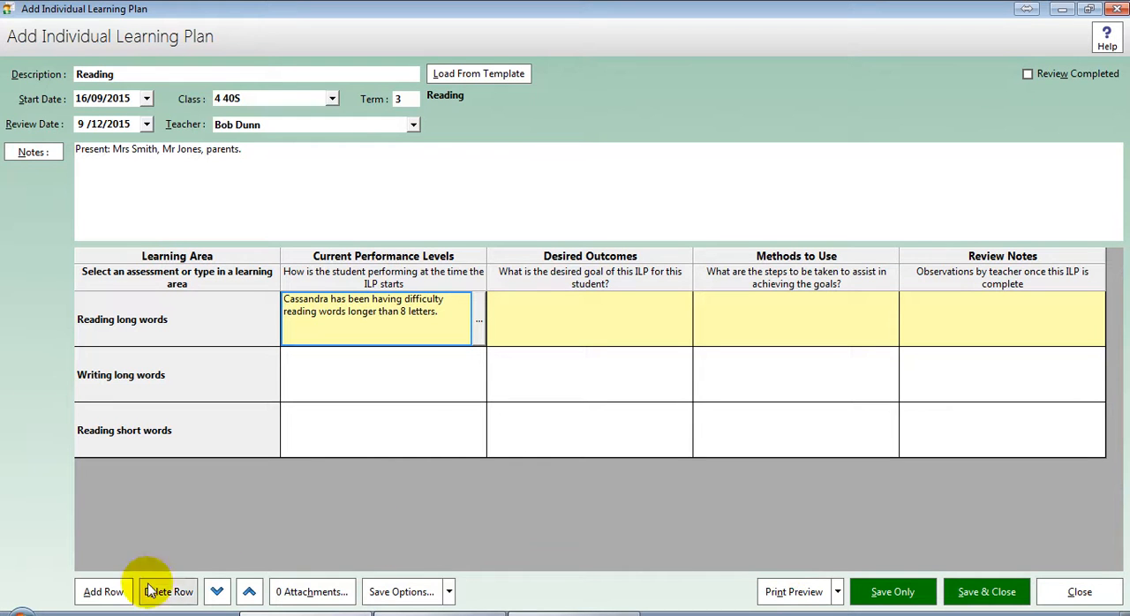
Step: Add a fourth row whose learning area is the Reading Level assessment from Reading Assessment
left_click(104, 590)
left_click(254, 470)
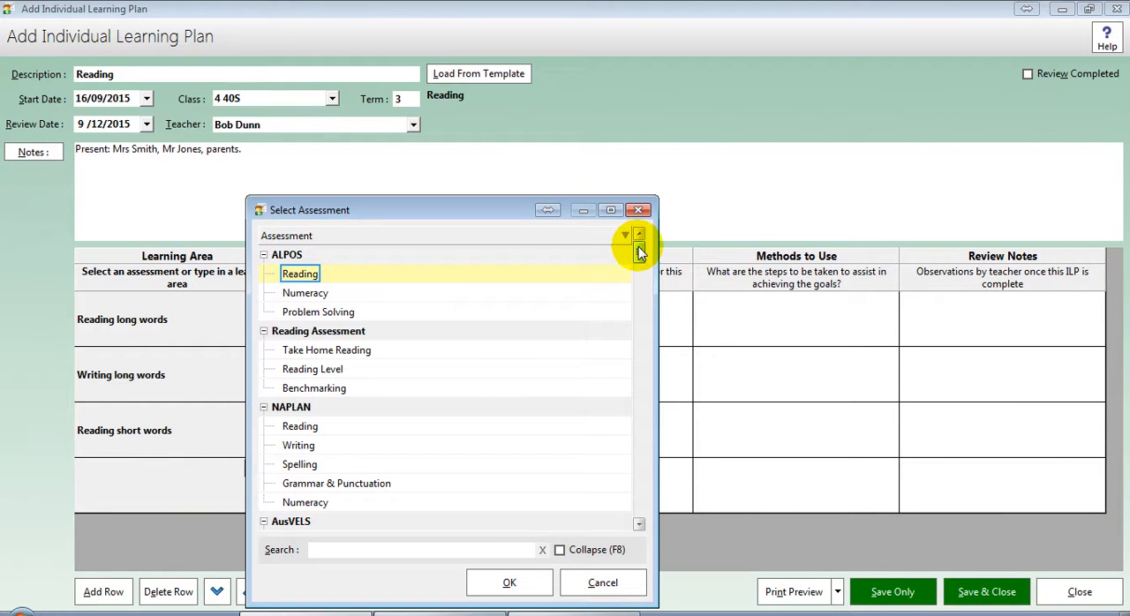
left_click(340, 369)
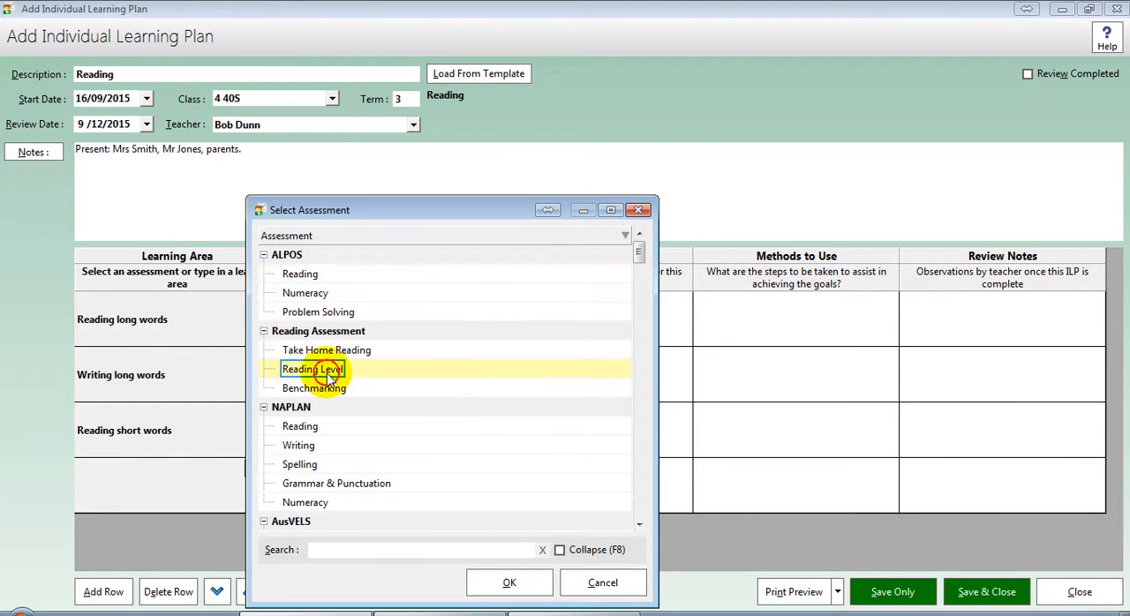
left_click(509, 583)
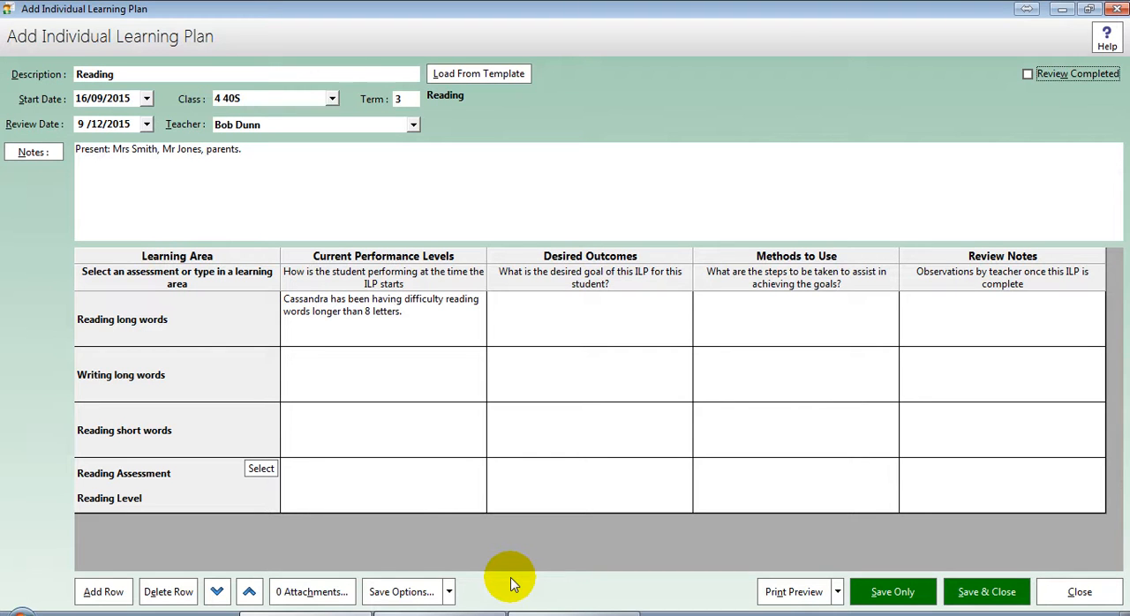
Step: Delete the Reading Level assessment row from the plan
left_click(361, 478)
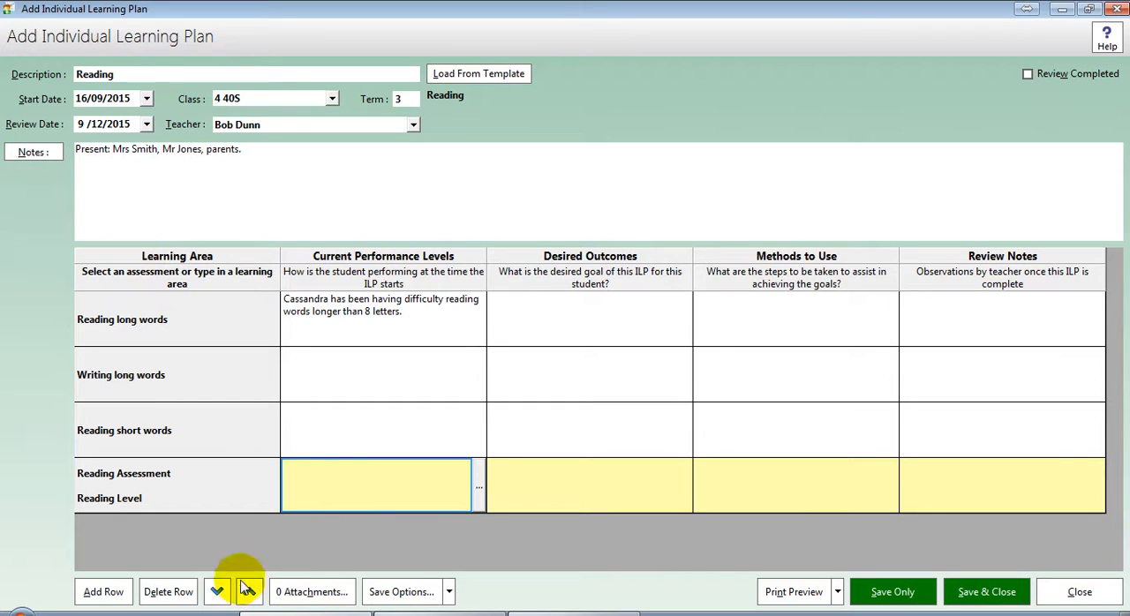
left_click(169, 592)
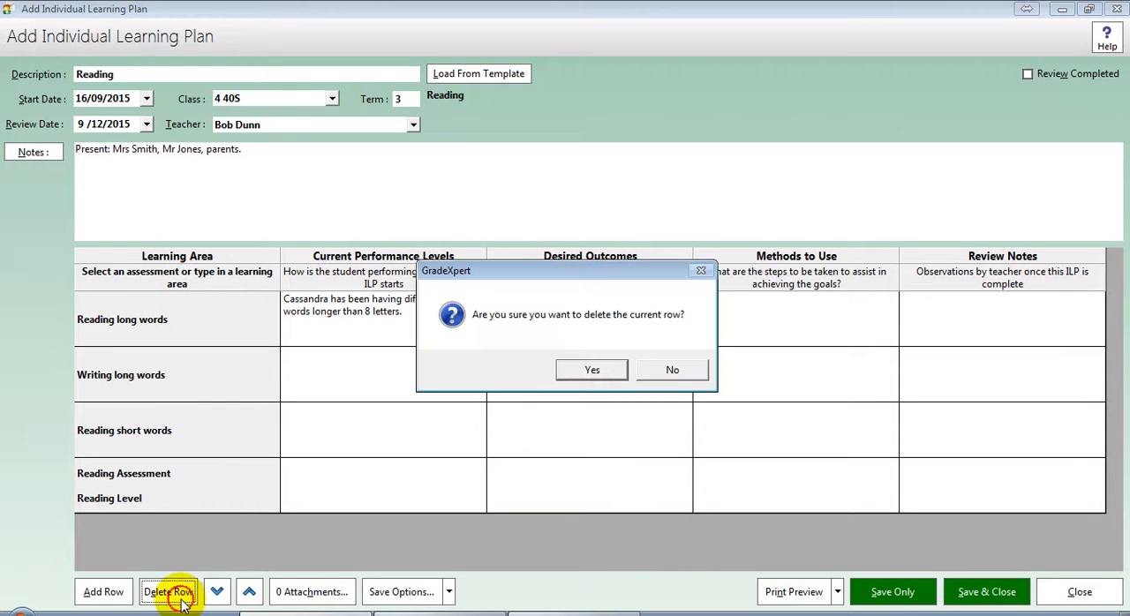
left_click(590, 369)
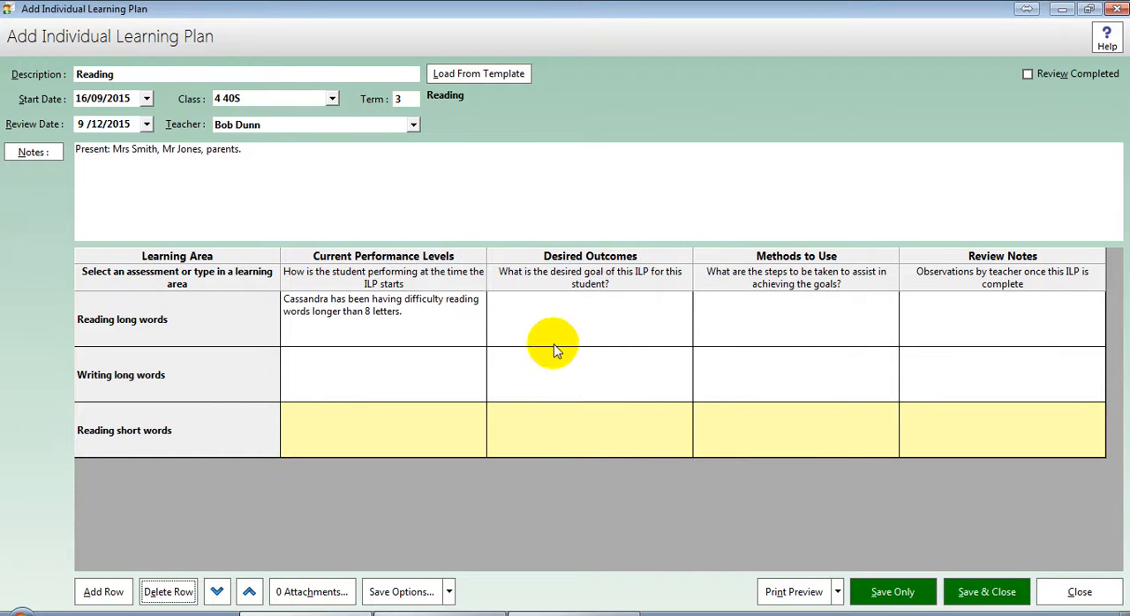
Step: For Reading long words, enter "Able to read words longer than 8 letters without pausing." under Desired Outcomes
left_click(556, 331)
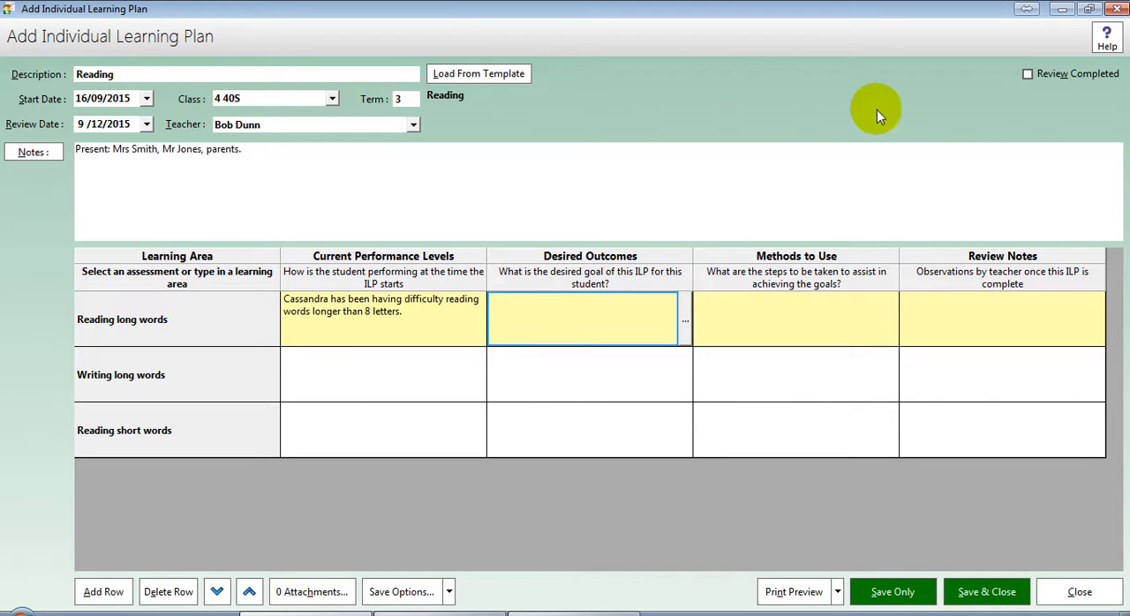
left_click(627, 319)
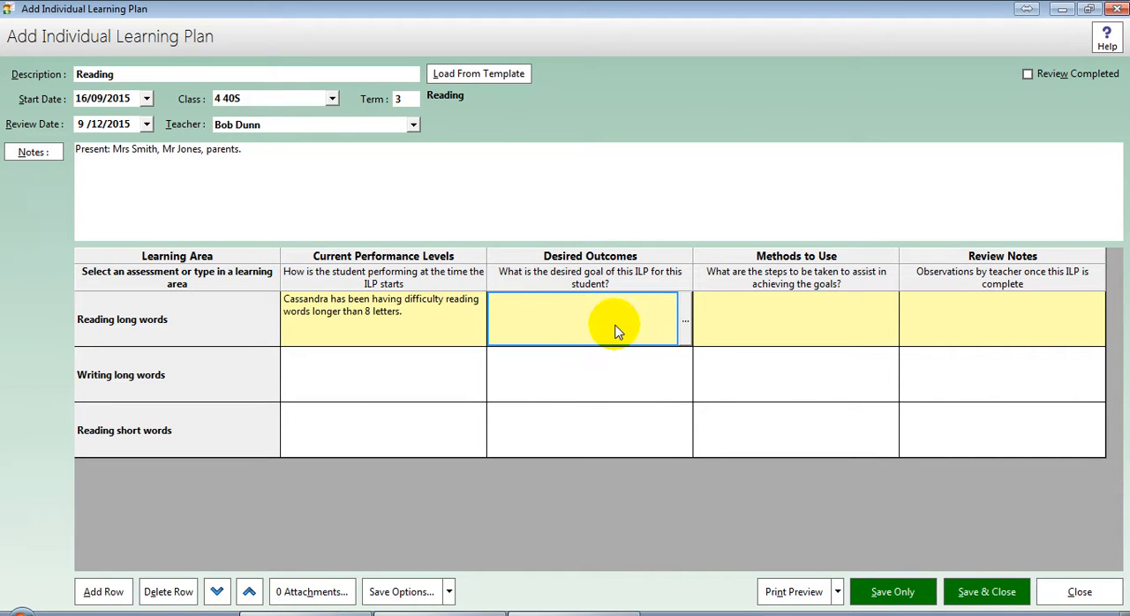
left_click(685, 323)
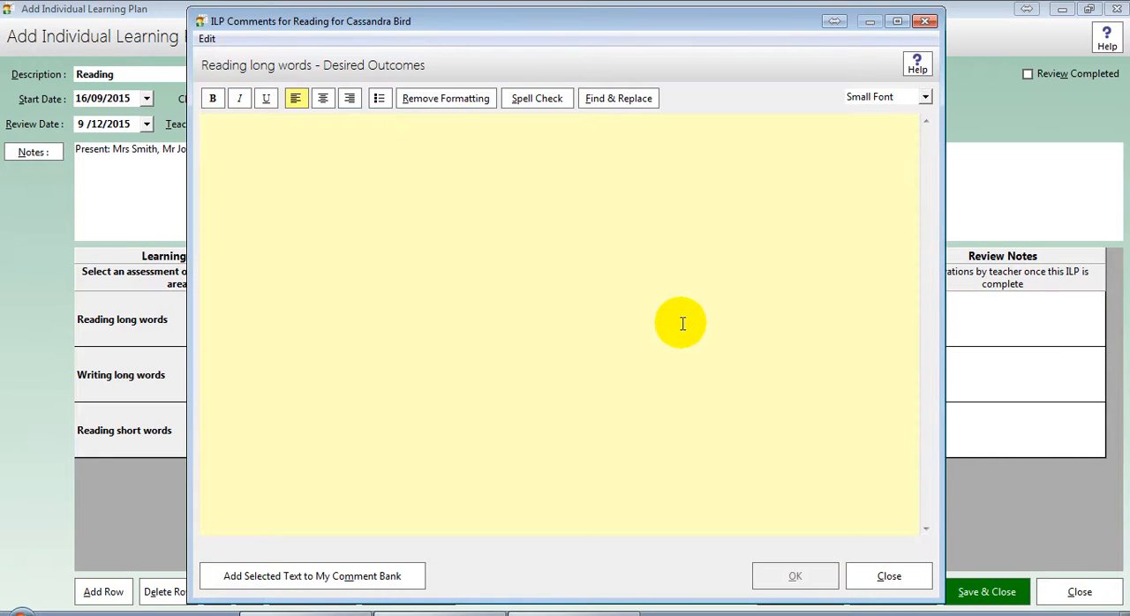
type("Able to rad")
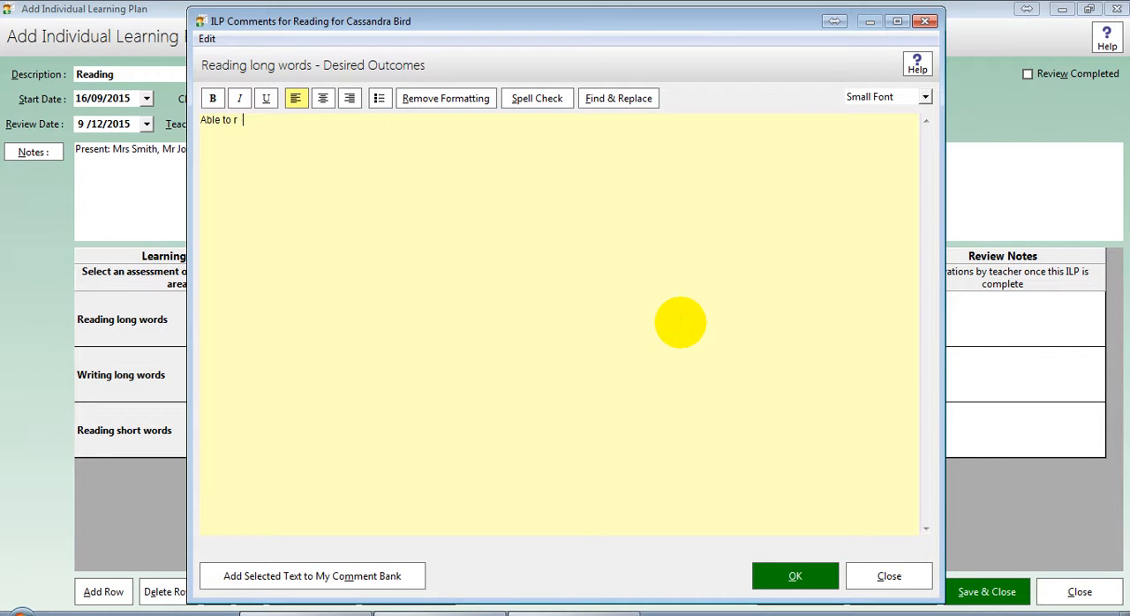
key("BackSpace")
key("BackSpace")
key("BackSpace")
type("ead words longer than 8 lette")
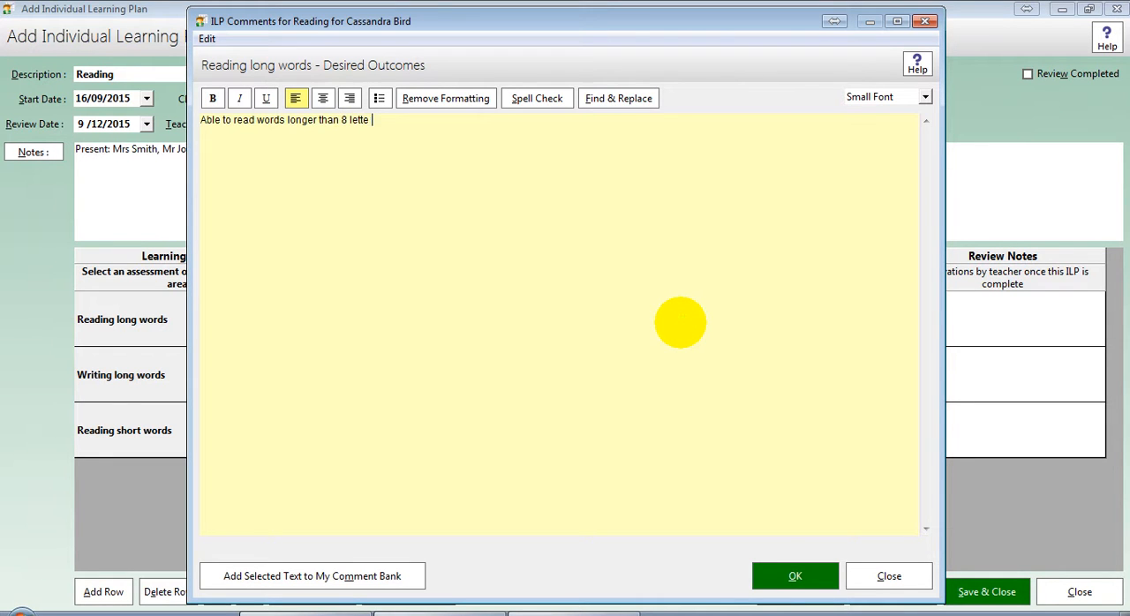
type("rs without pausing.")
left_click(771, 576)
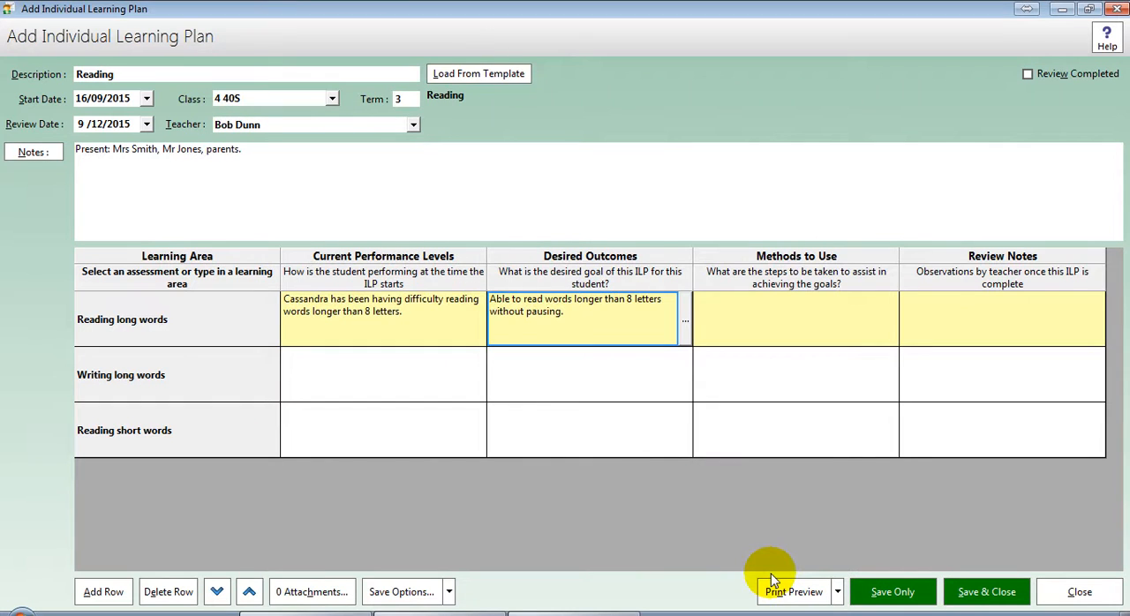
left_click(415, 358)
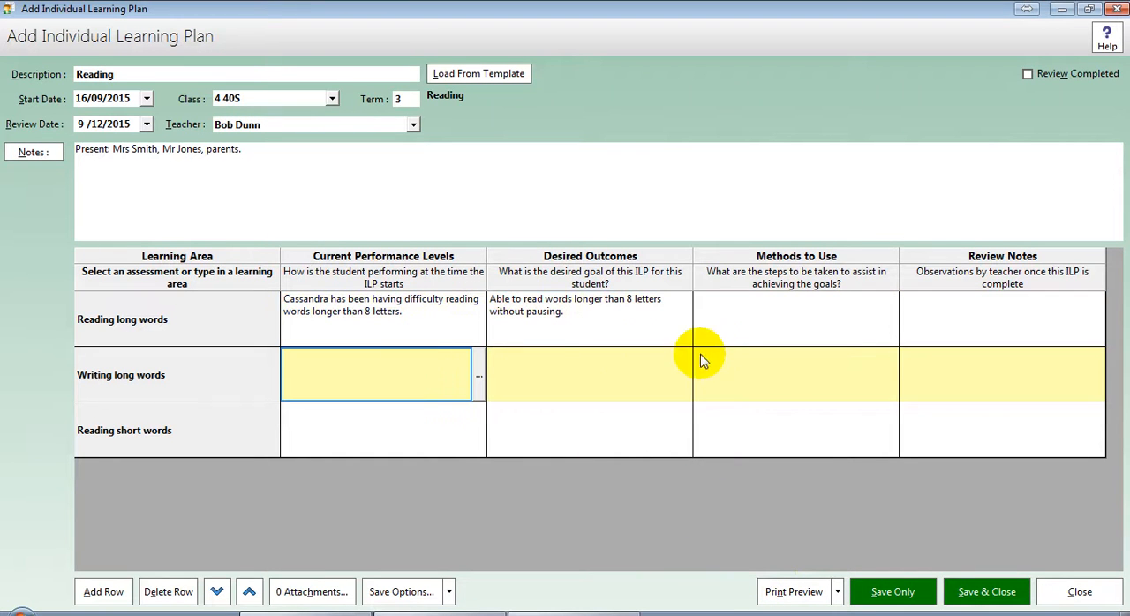
left_click(754, 319)
left_click(410, 386)
left_click(503, 377)
left_click(477, 379)
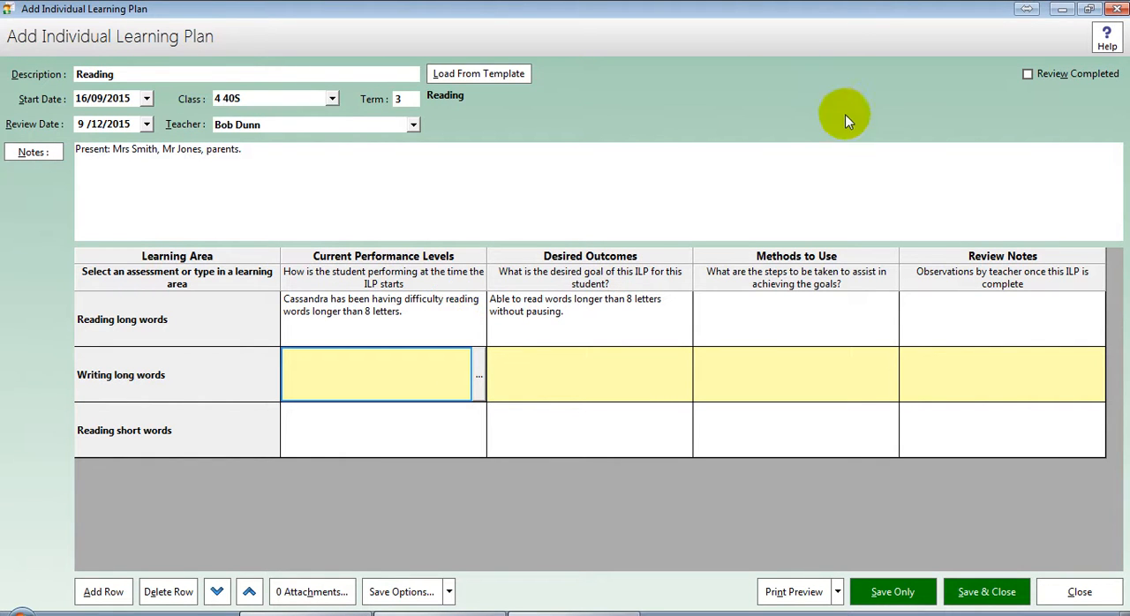
left_click(873, 102)
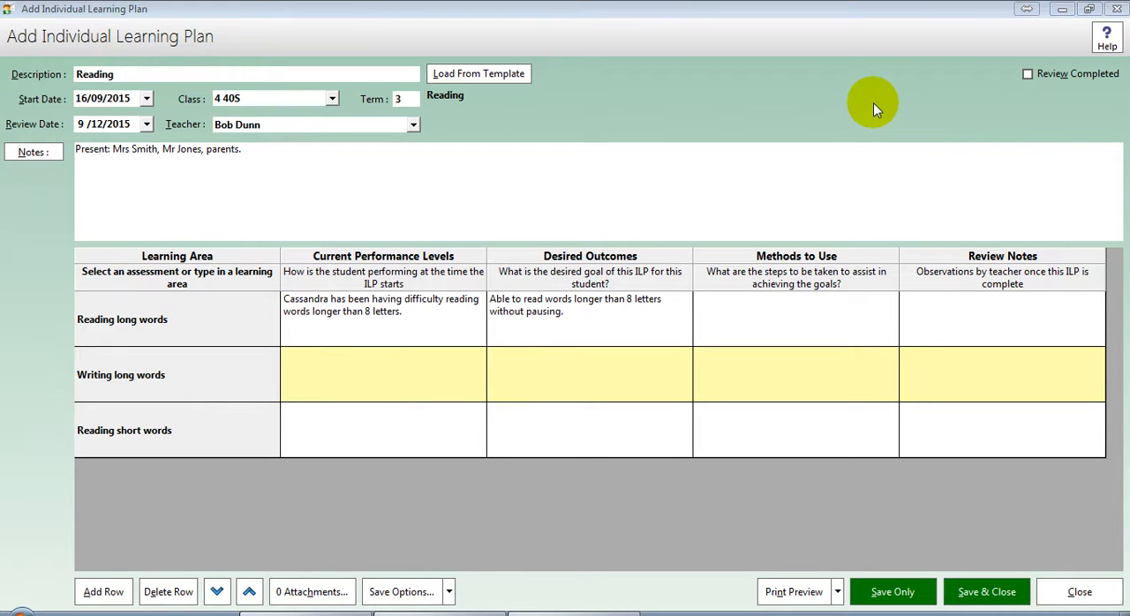
left_click(873, 102)
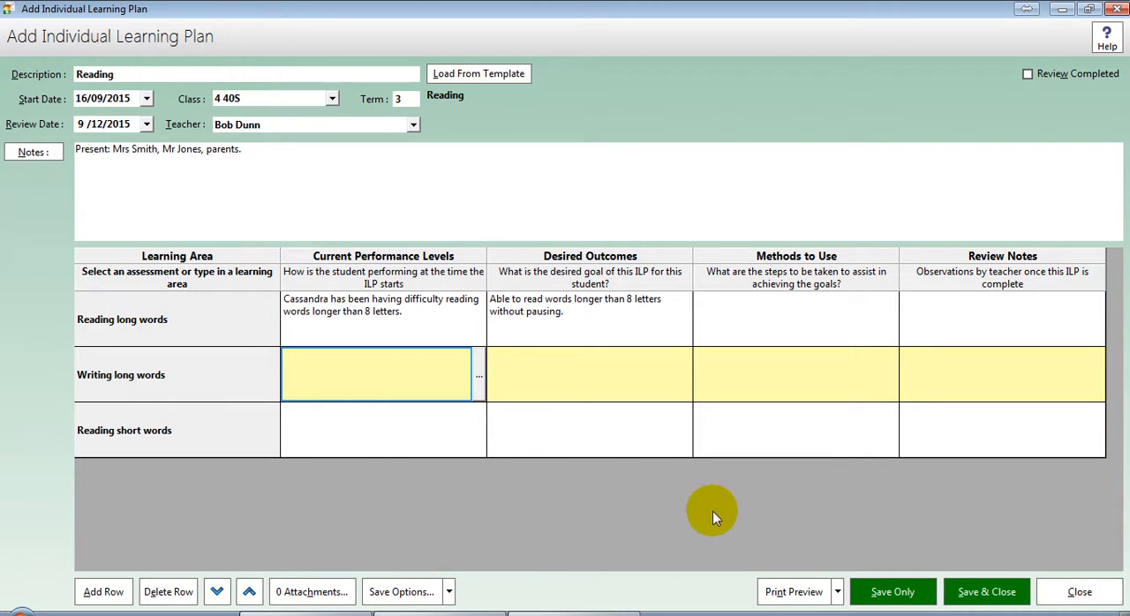
Step: Save the plan without closing it and include notes in its printout
left_click(893, 592)
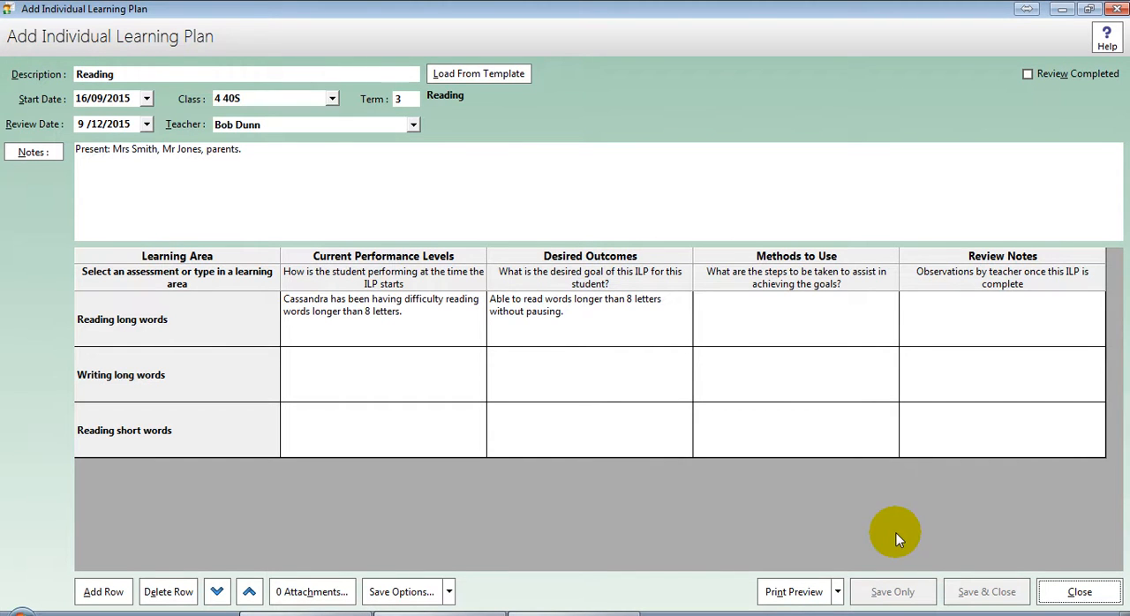
left_click(838, 593)
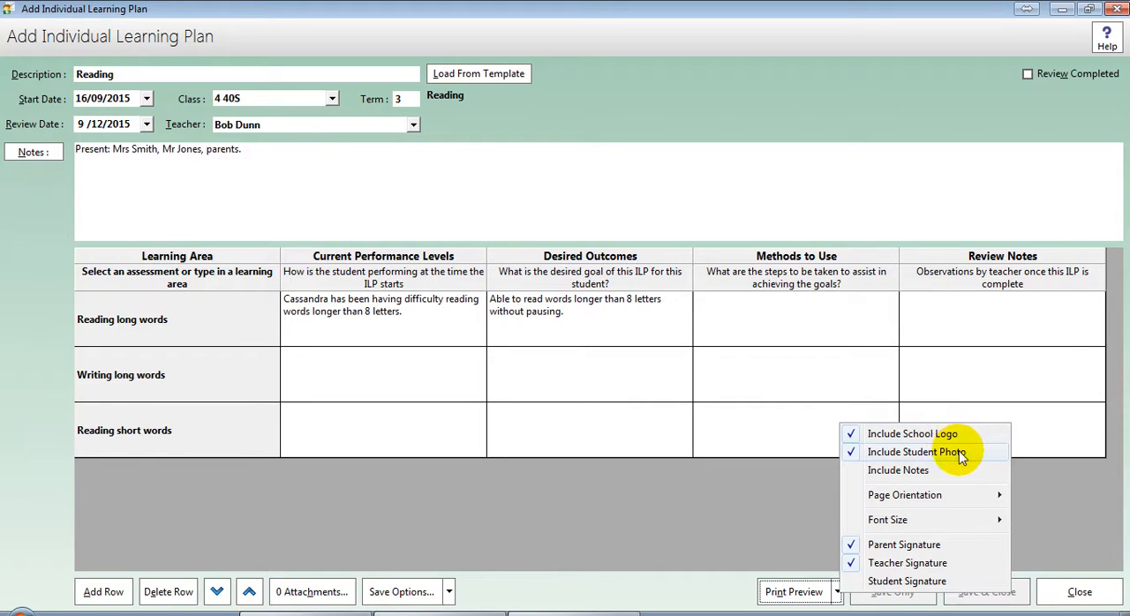
left_click(916, 475)
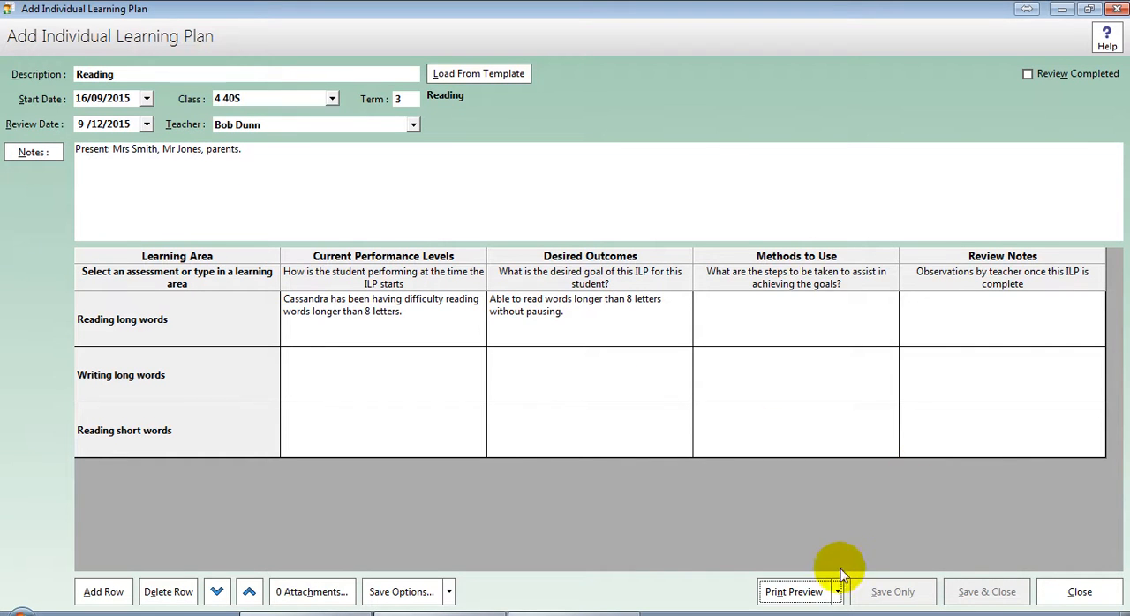
Step: Set the font size of the printed plan to Medium
left_click(837, 591)
mouse_move(898, 490)
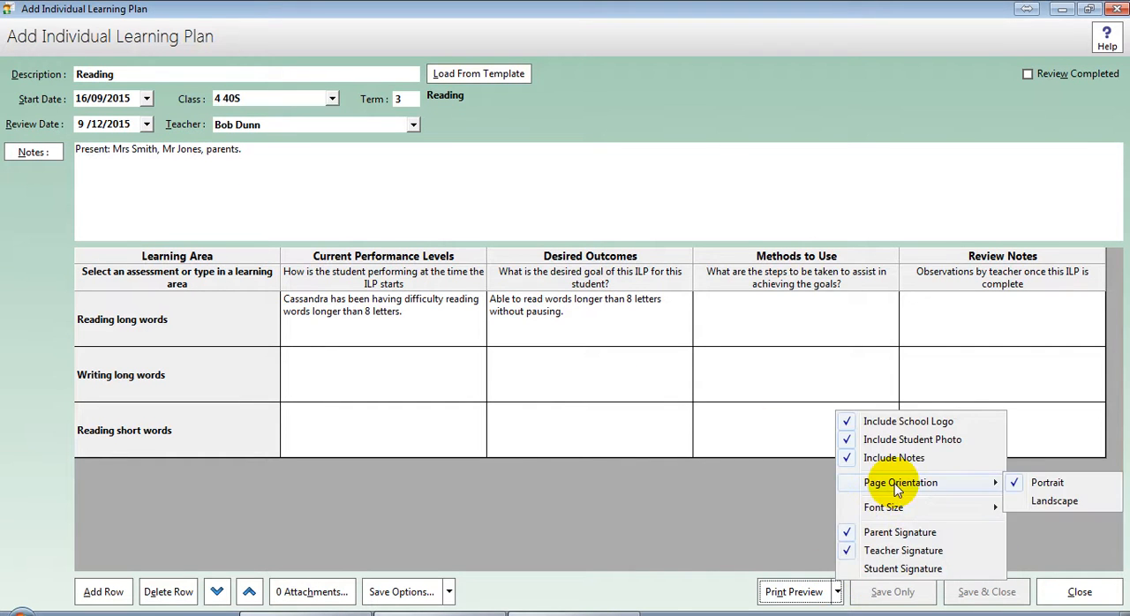
mouse_move(897, 508)
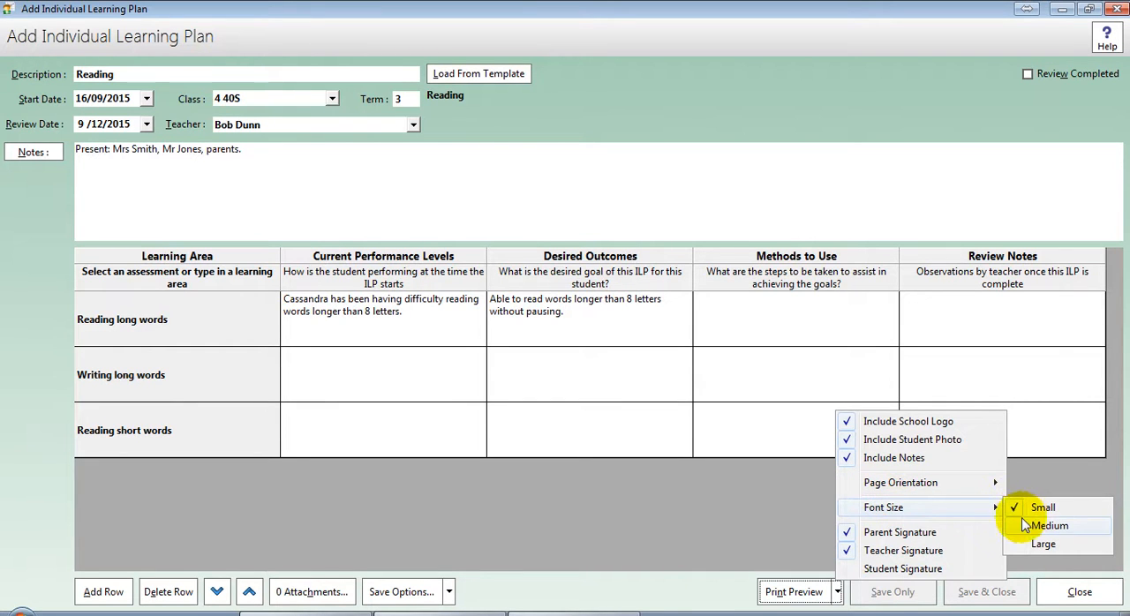
left_click(1049, 526)
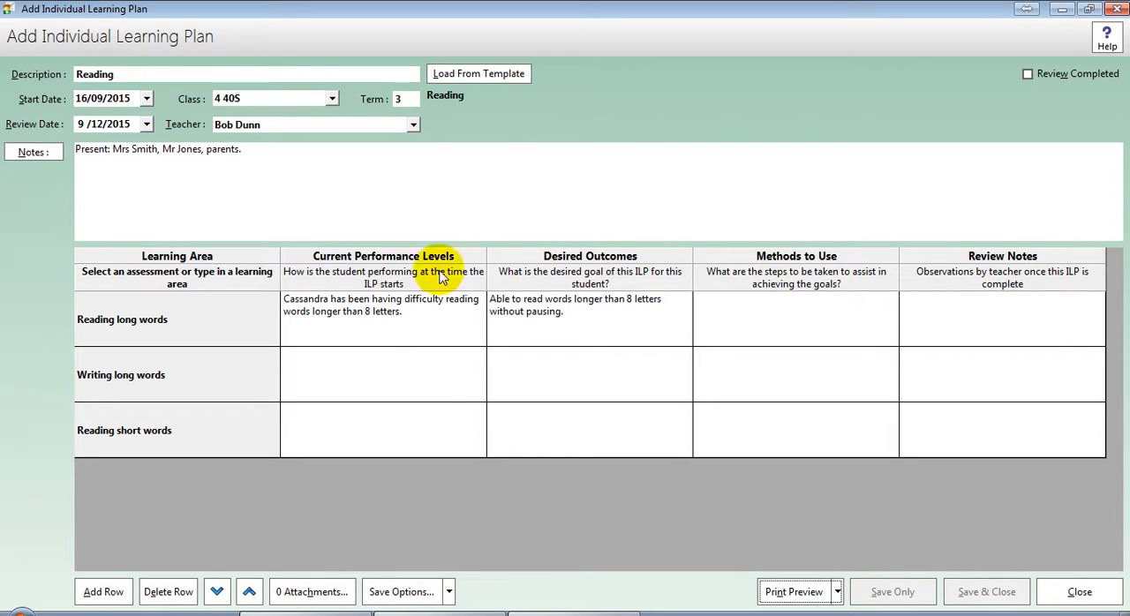
Step: Preview the printed plan, examine it from the header to the signature blocks, and close the preview
left_click(837, 591)
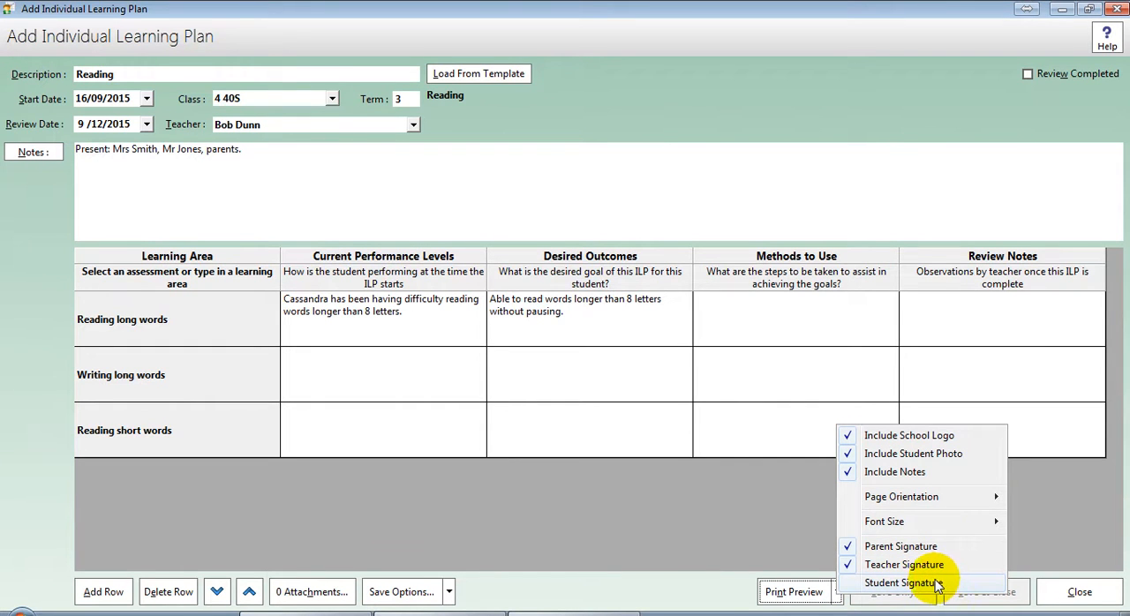
left_click(797, 593)
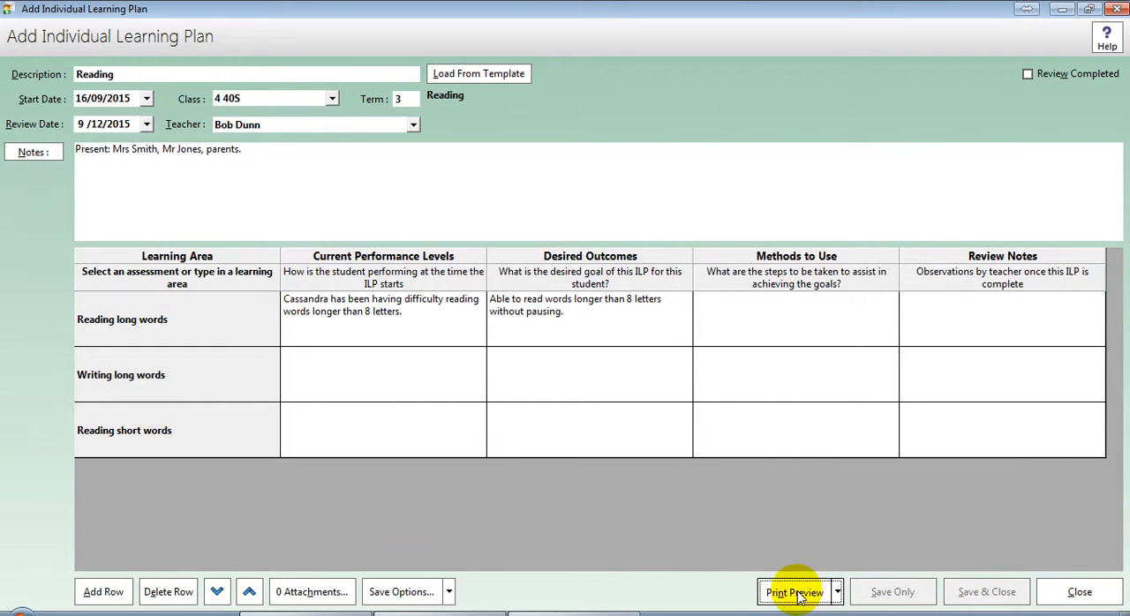
left_click(797, 593)
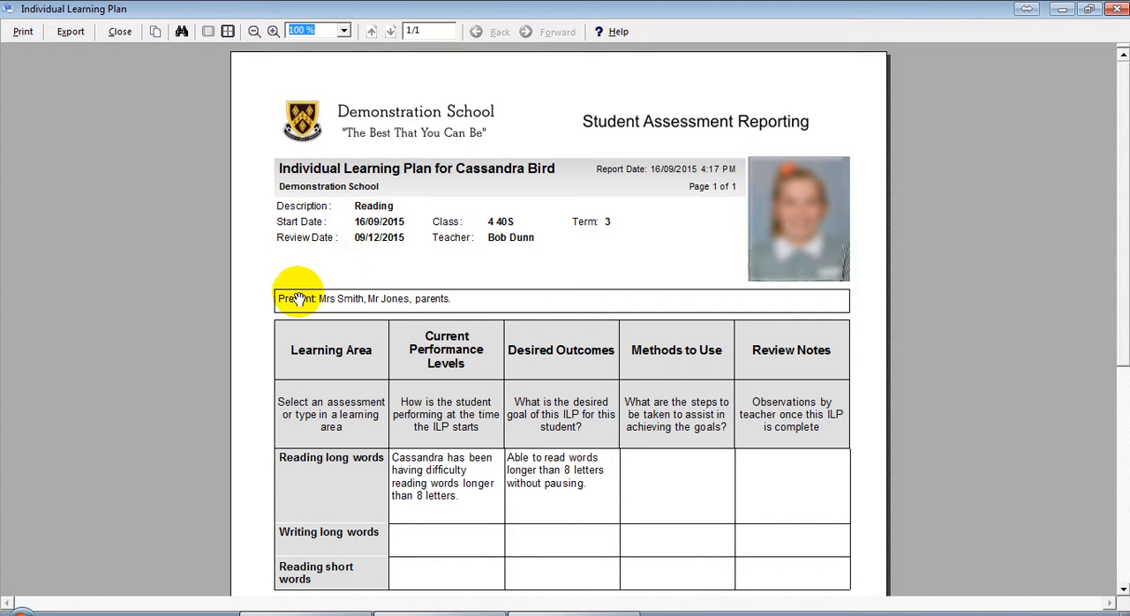
scroll(442, 265, "down", 3)
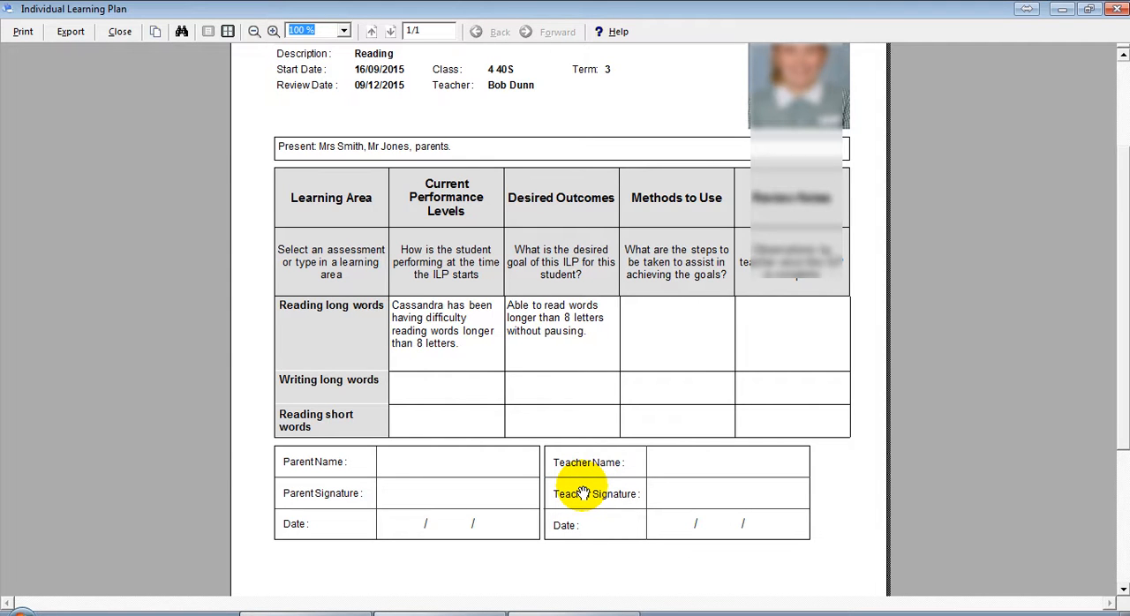
scroll(587, 468, "down", 2)
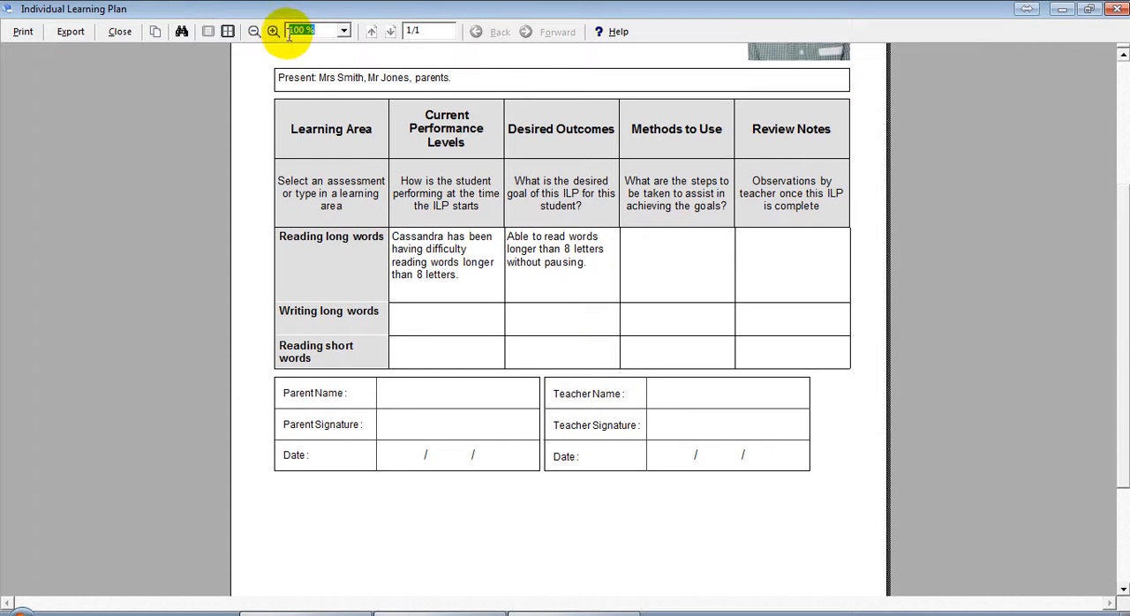
left_click(254, 31)
left_click(254, 31)
scroll(429, 253, "up", 3)
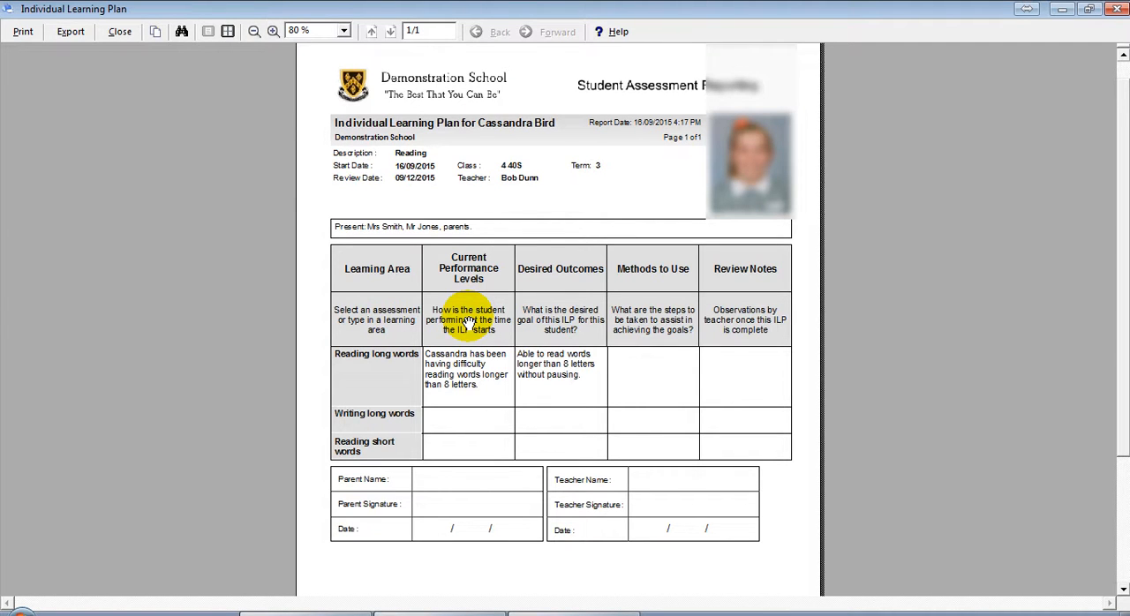
left_click(133, 37)
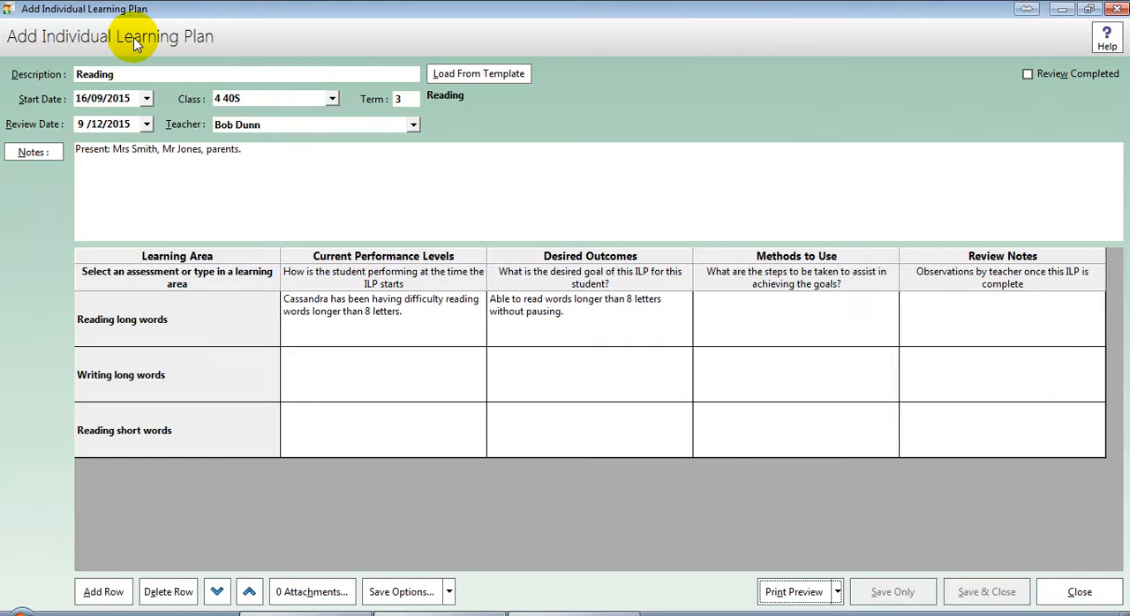
Step: Hide the subheader row of the plan table and move the Reading short words row above Writing long words
right_click(622, 274)
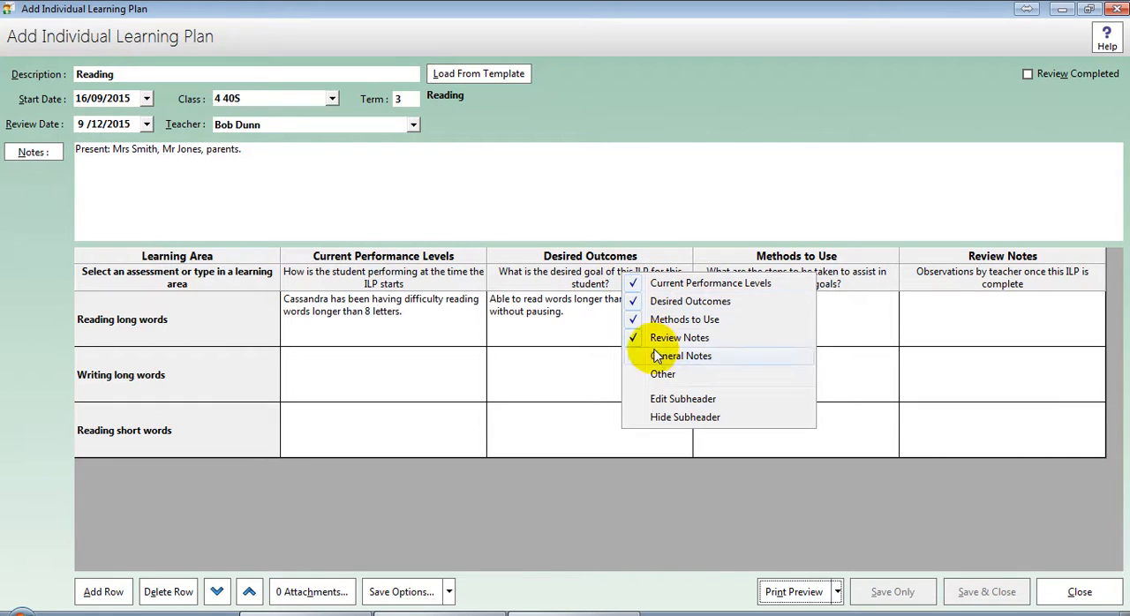
left_click(663, 420)
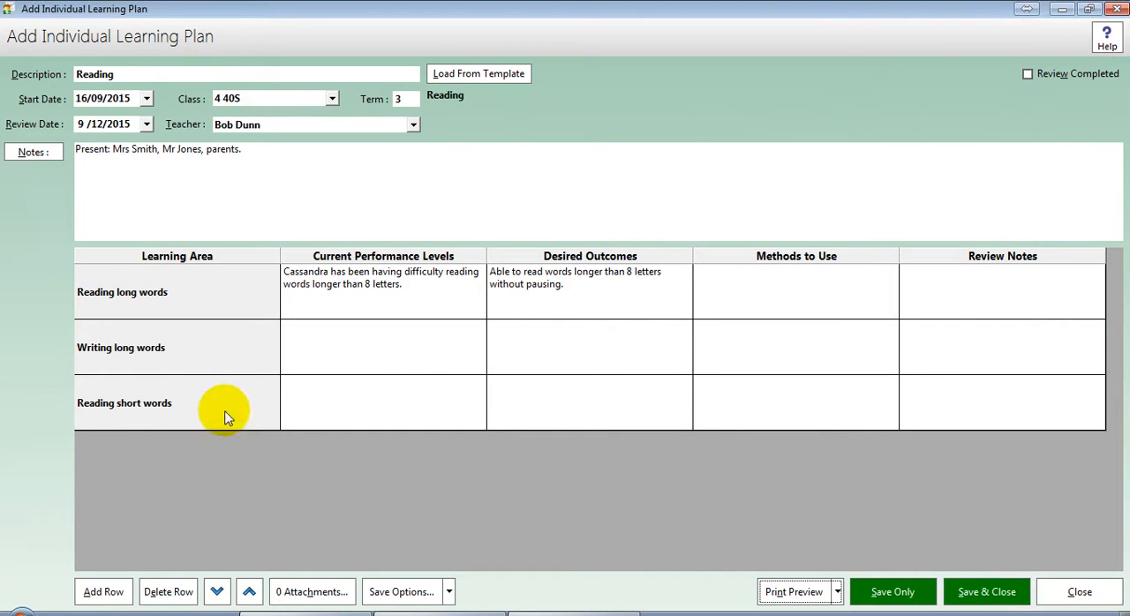
left_click(328, 415)
left_click(214, 399)
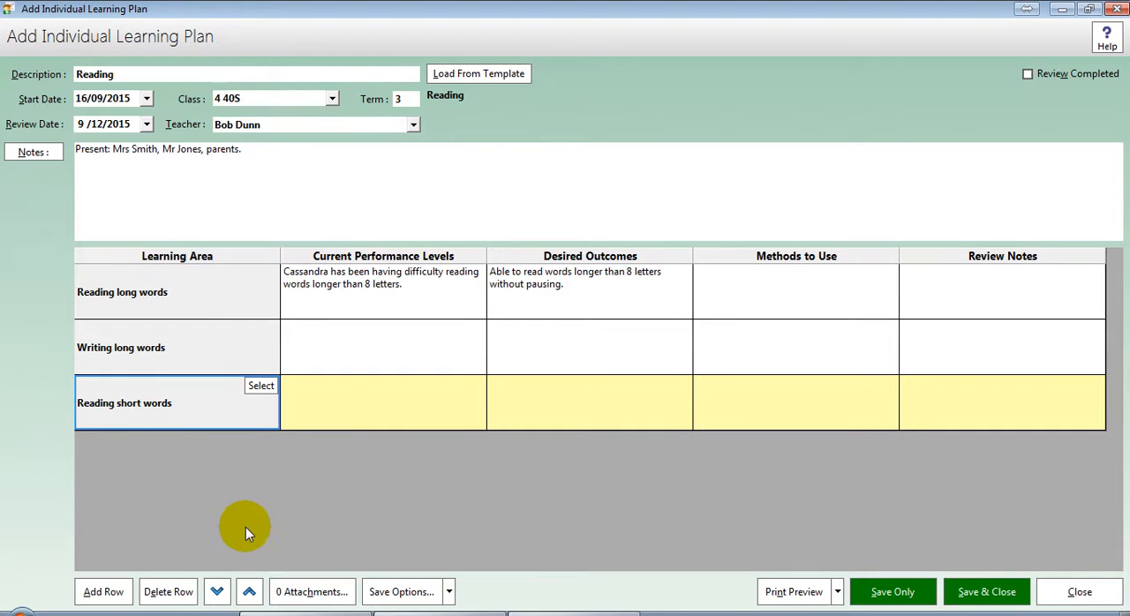
left_click(249, 593)
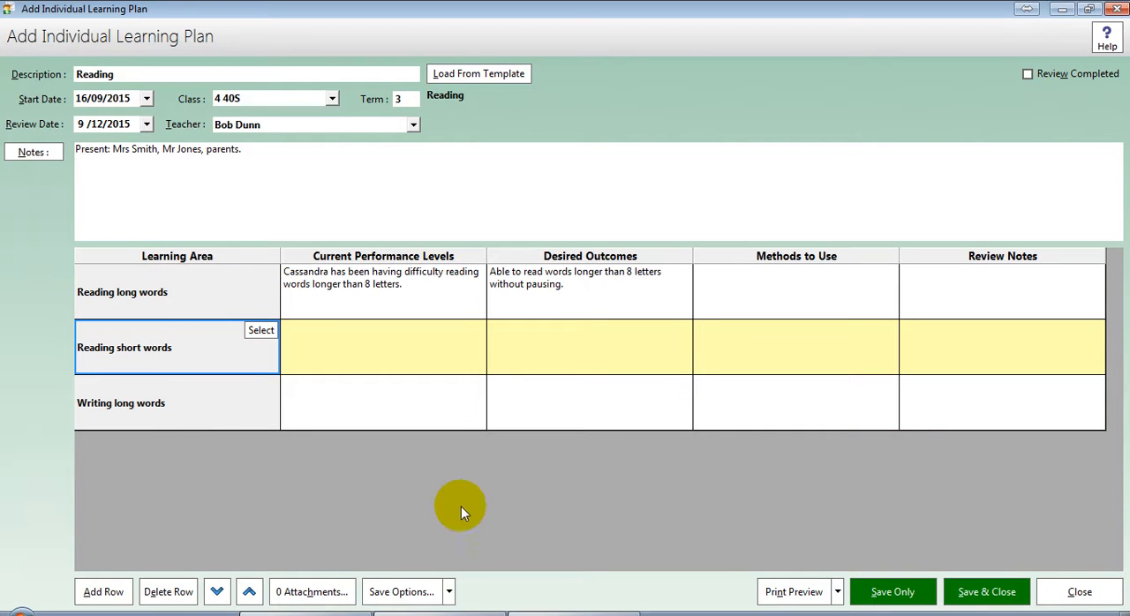
Step: Set the printed plan's page orientation to Landscape and add the student signature
left_click(837, 591)
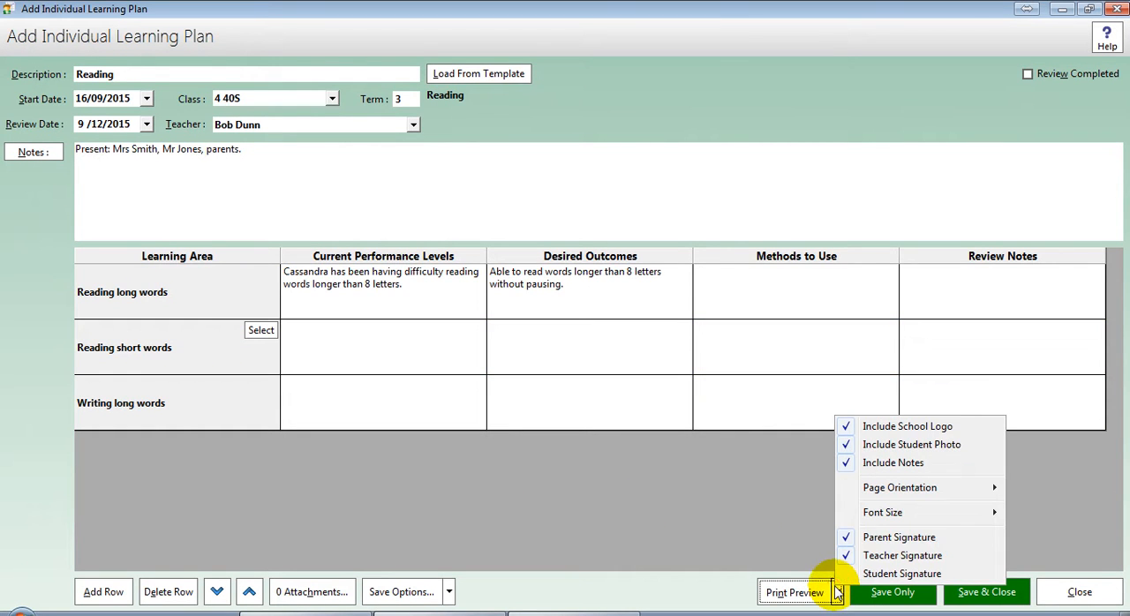
mouse_move(909, 491)
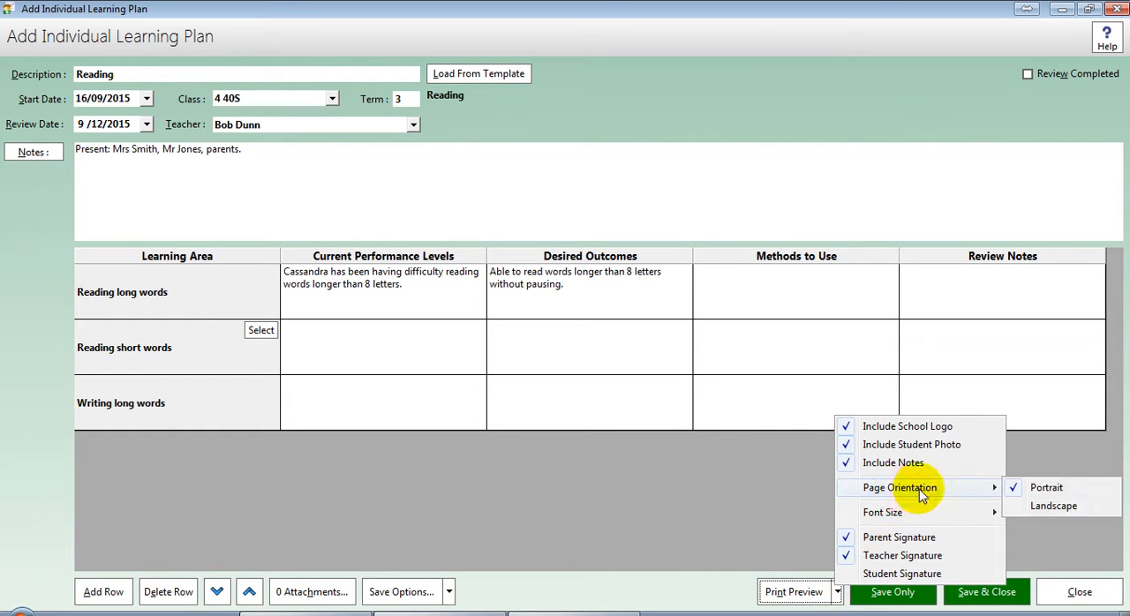
left_click(1019, 508)
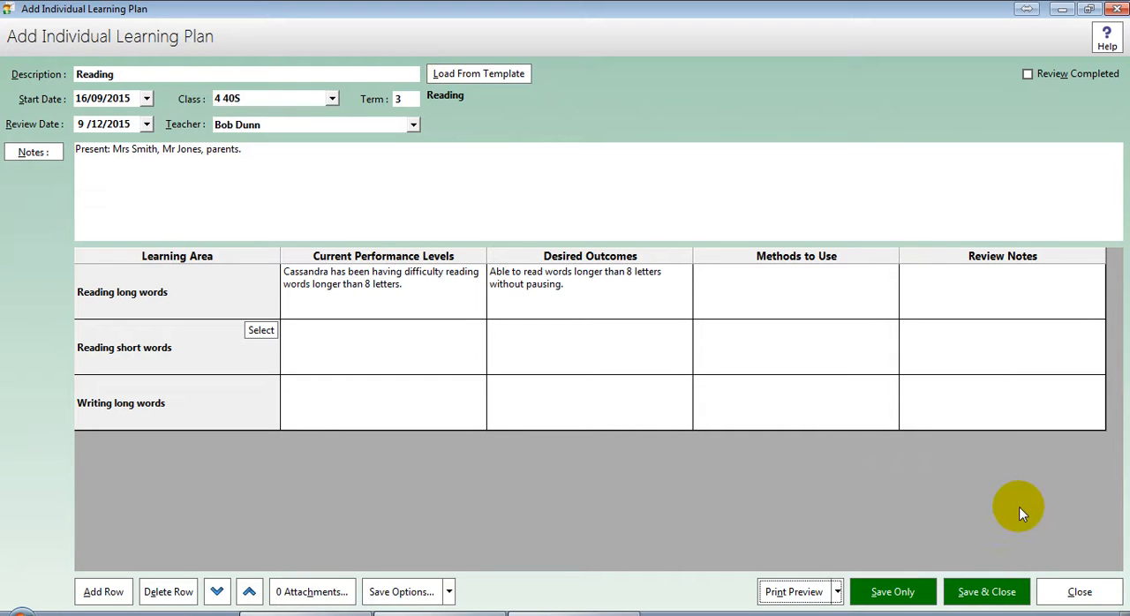
left_click(837, 591)
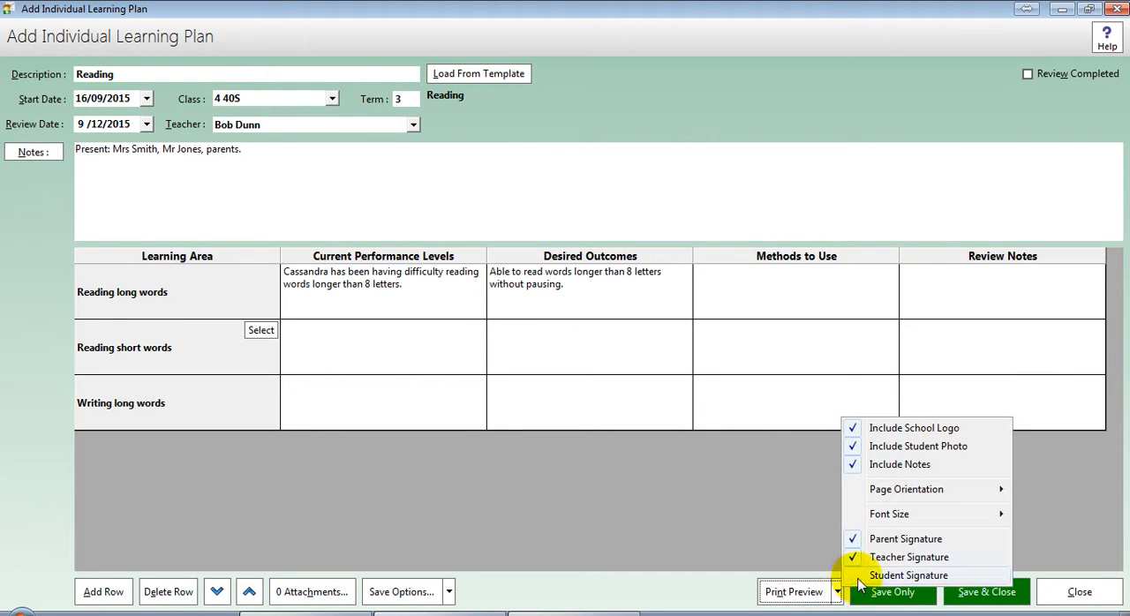
left_click(858, 578)
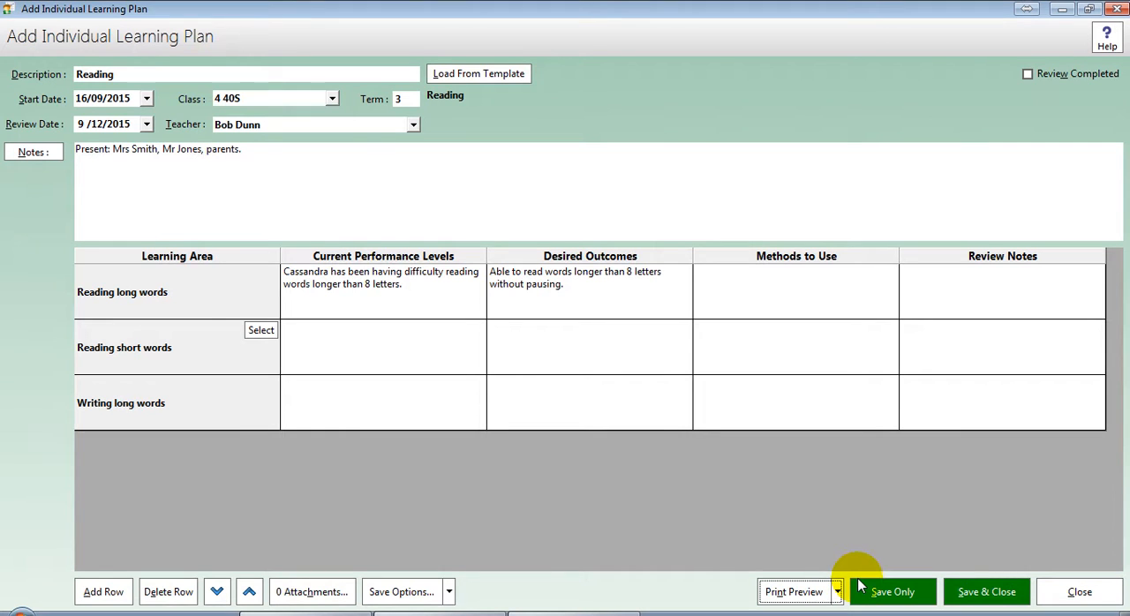
Step: Exclude the notes and the school logo from the printed plan
left_click(838, 592)
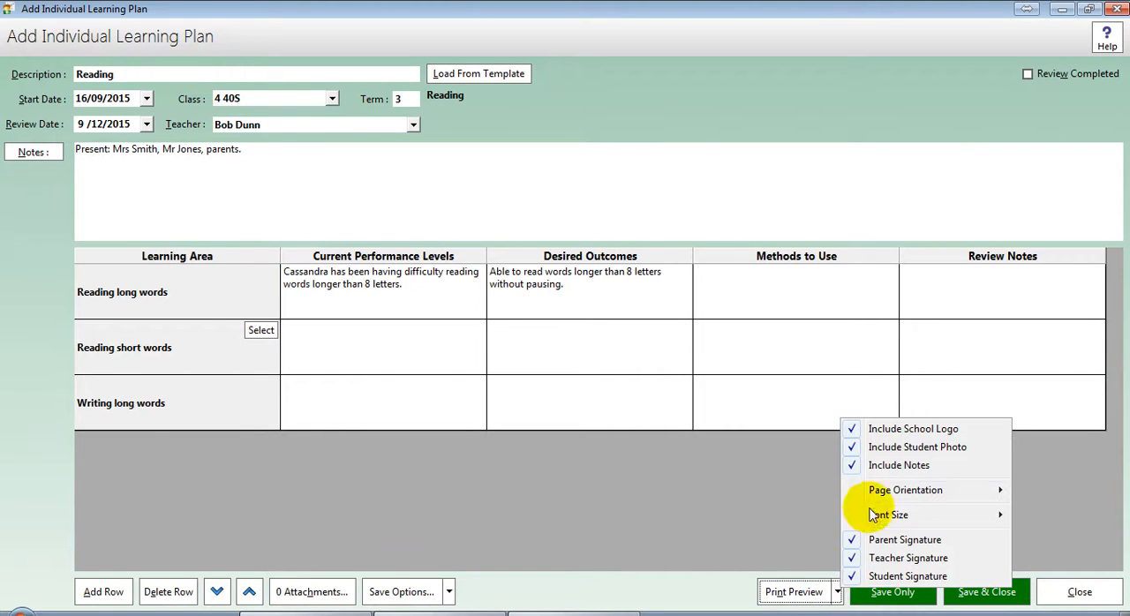
left_click(902, 465)
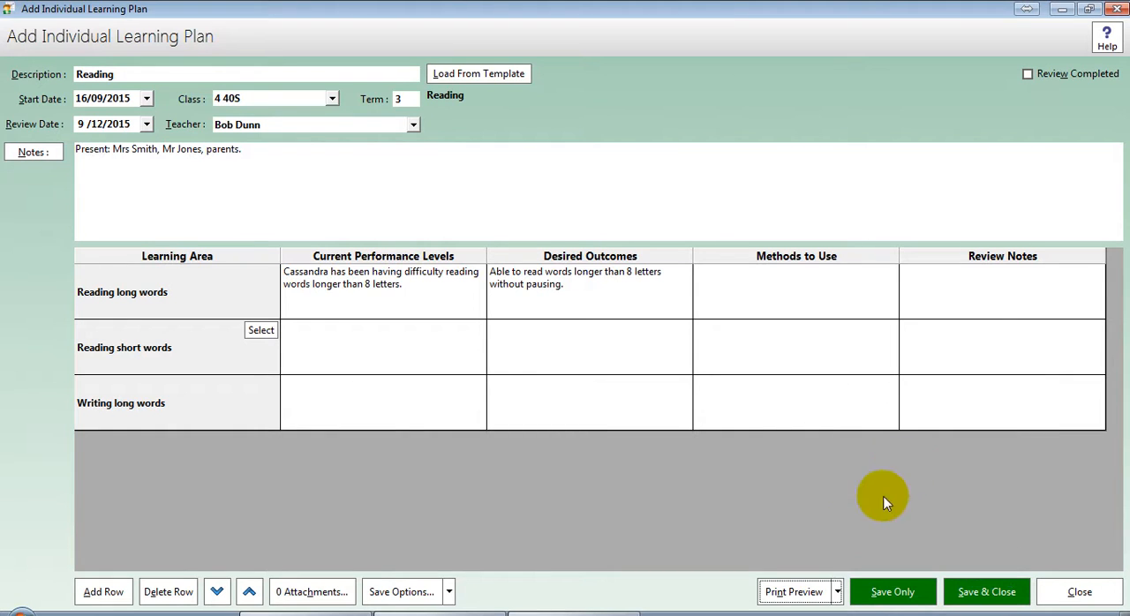
left_click(837, 592)
left_click(938, 428)
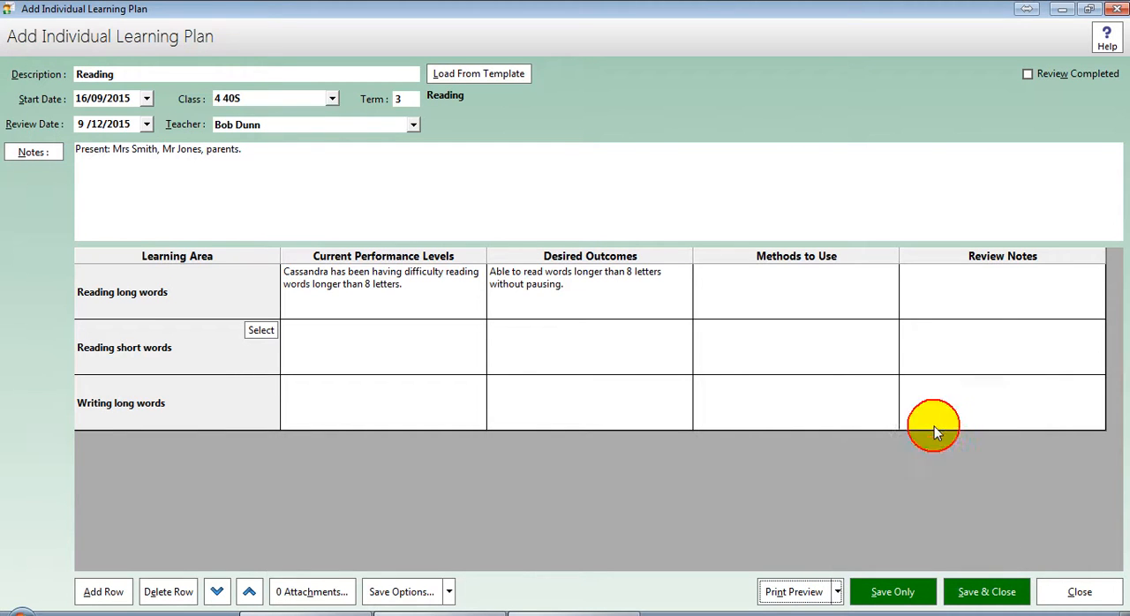
Step: Preview the printed plan with its current settings, close the preview and review the print options
left_click(794, 592)
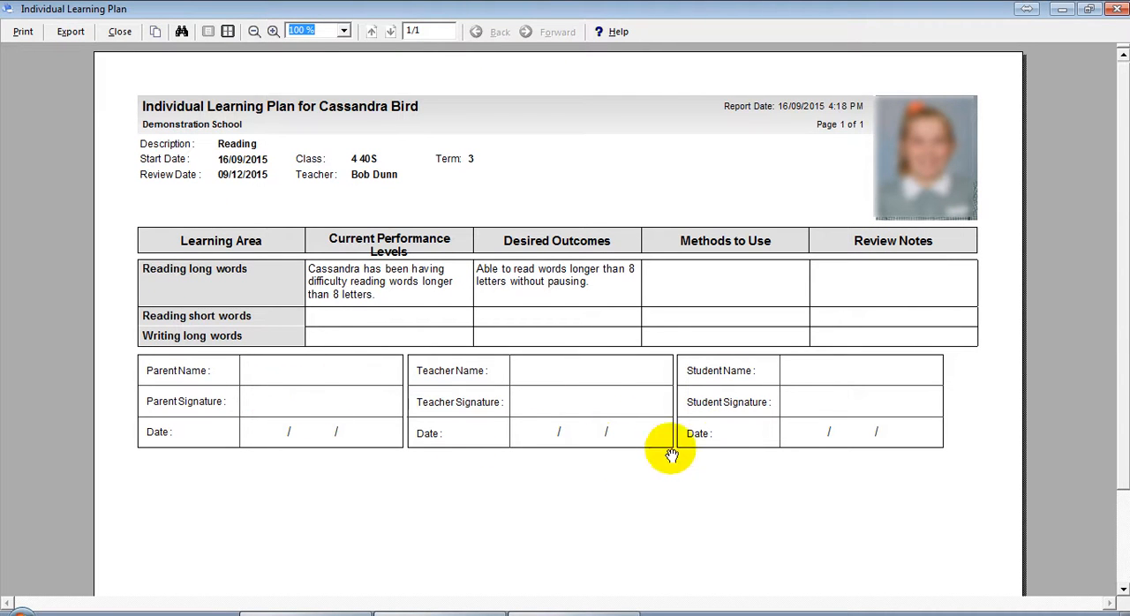
left_click(113, 34)
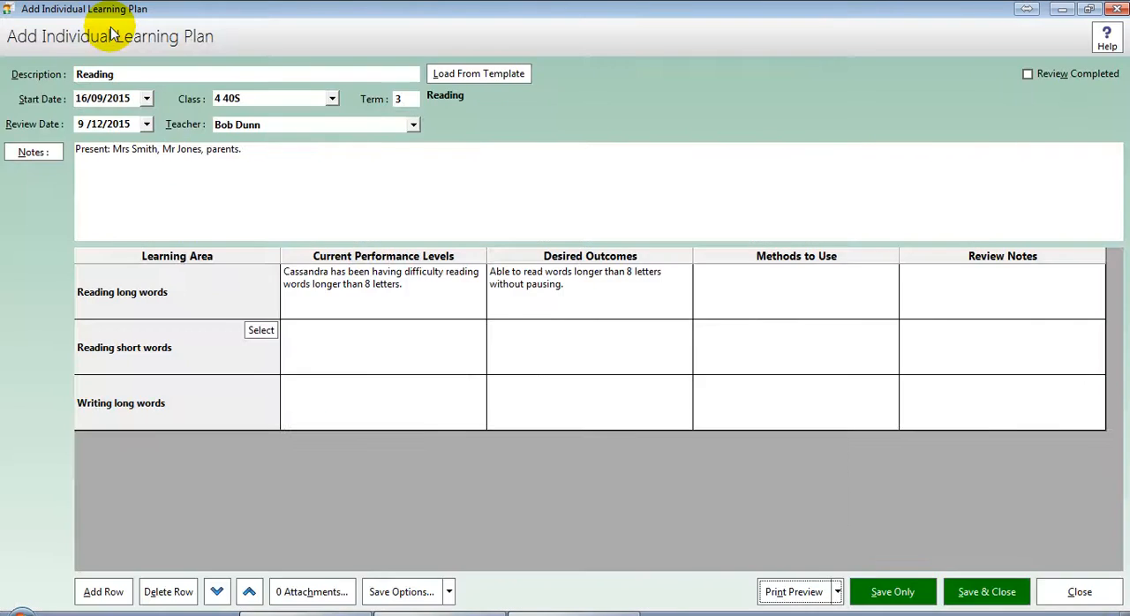
left_click(872, 104)
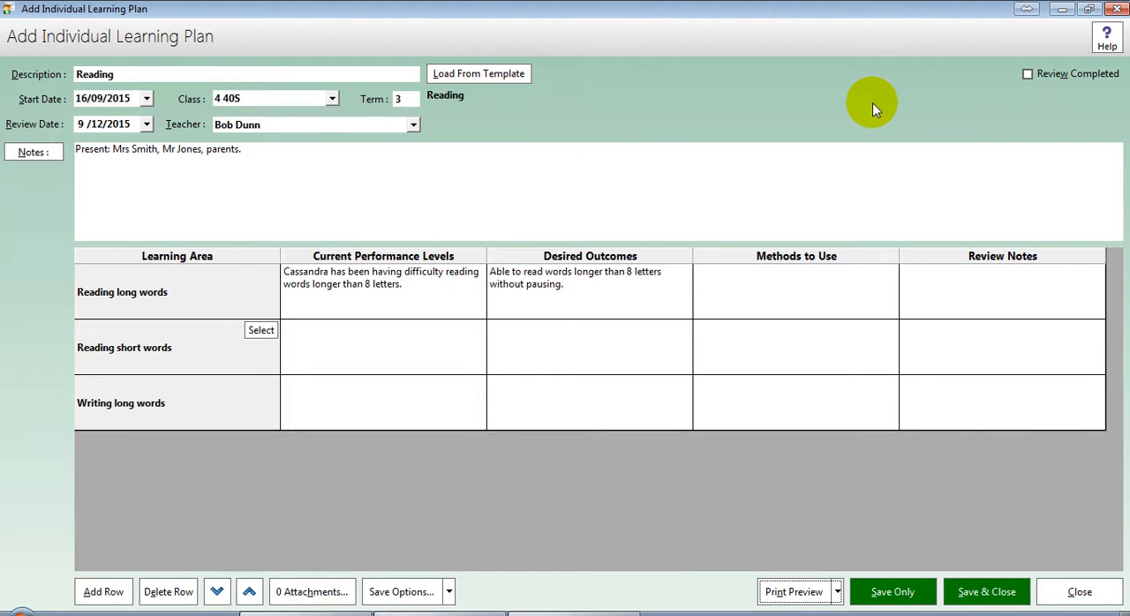
left_click(838, 590)
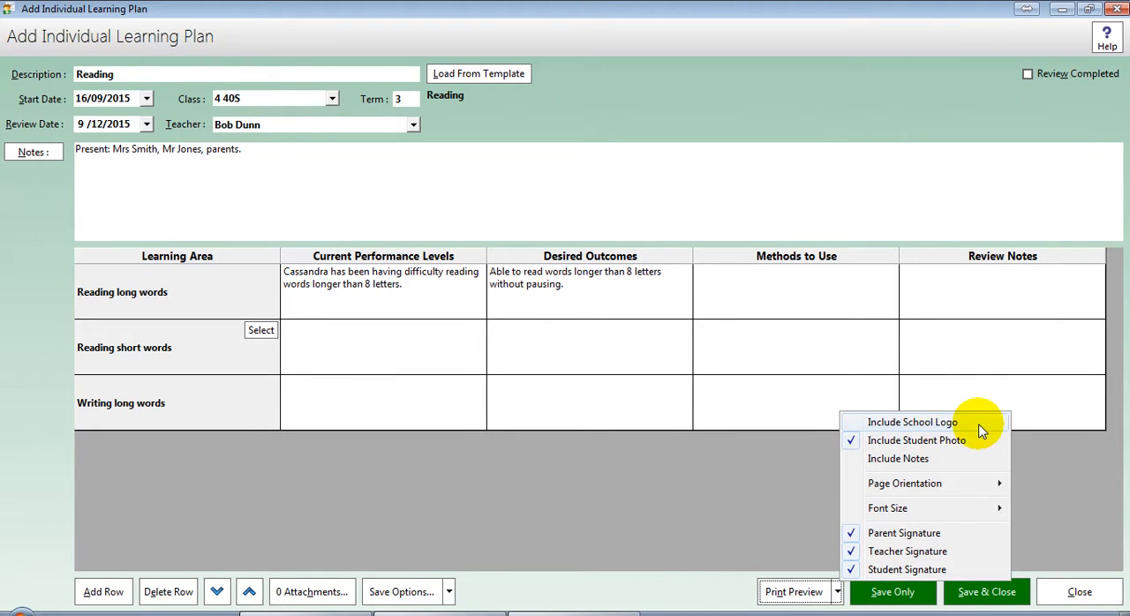
left_click(794, 483)
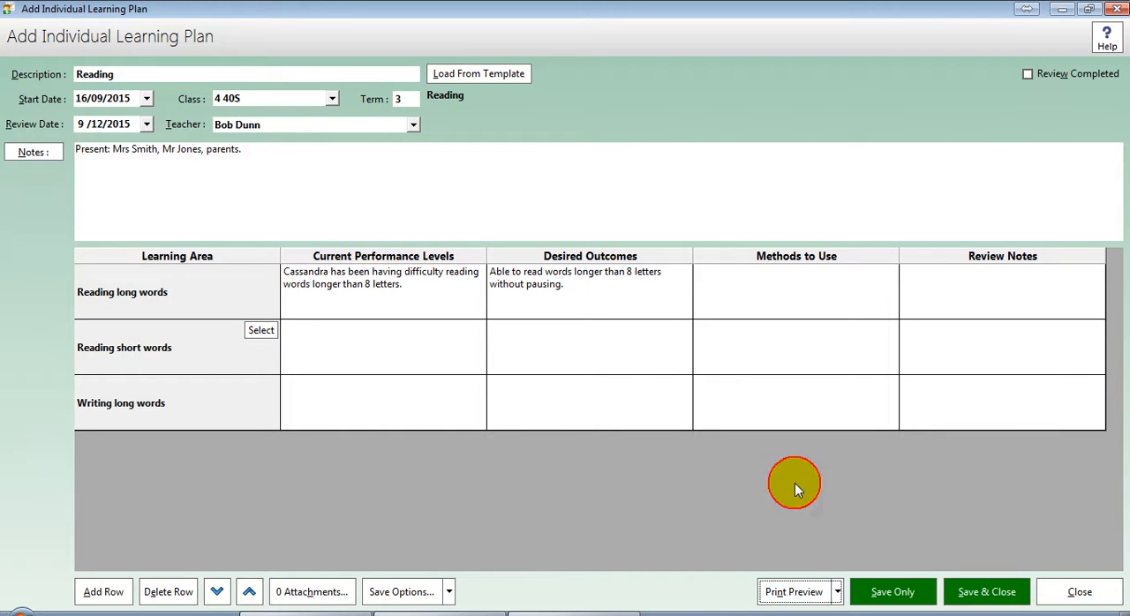
Step: Enter "She must practise at home." as the Methods to Use for Reading long words and save the plan
left_click(892, 593)
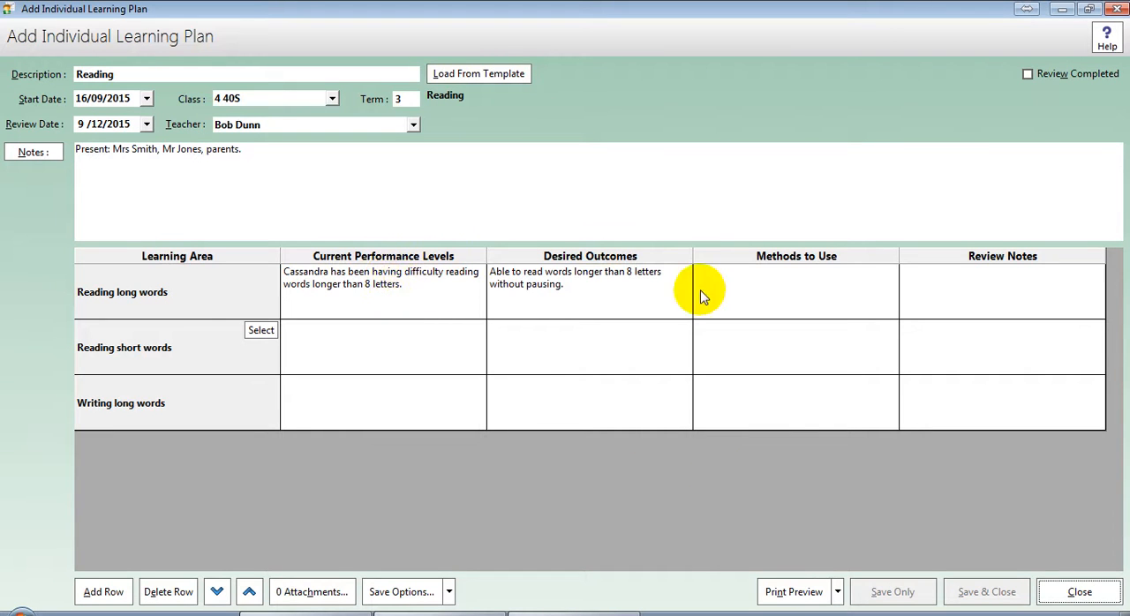
left_click(766, 294)
left_click(786, 292)
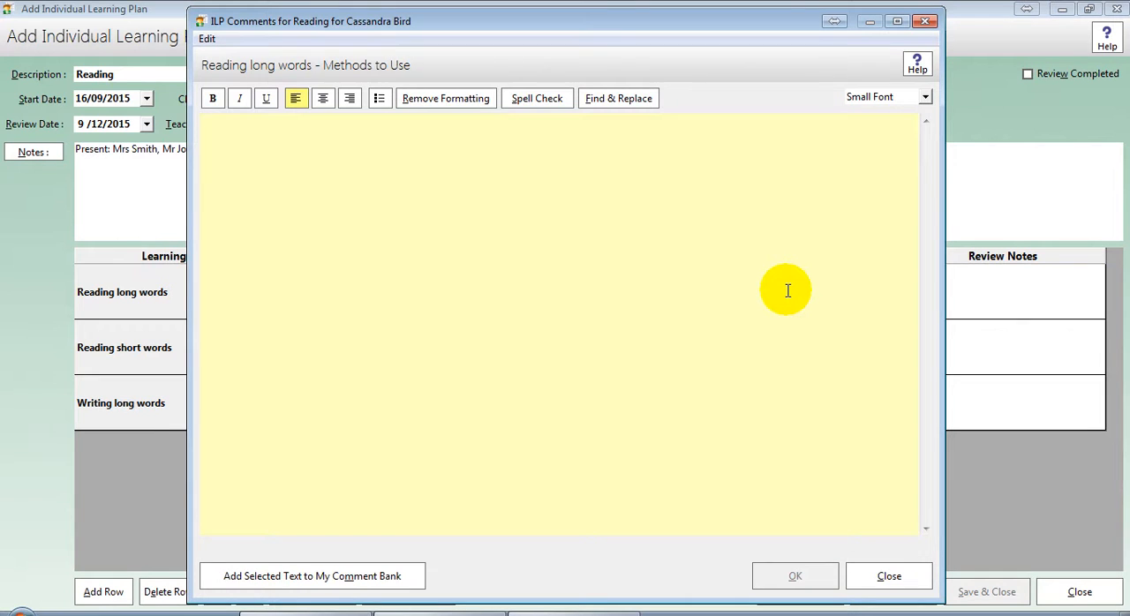
type("She ")
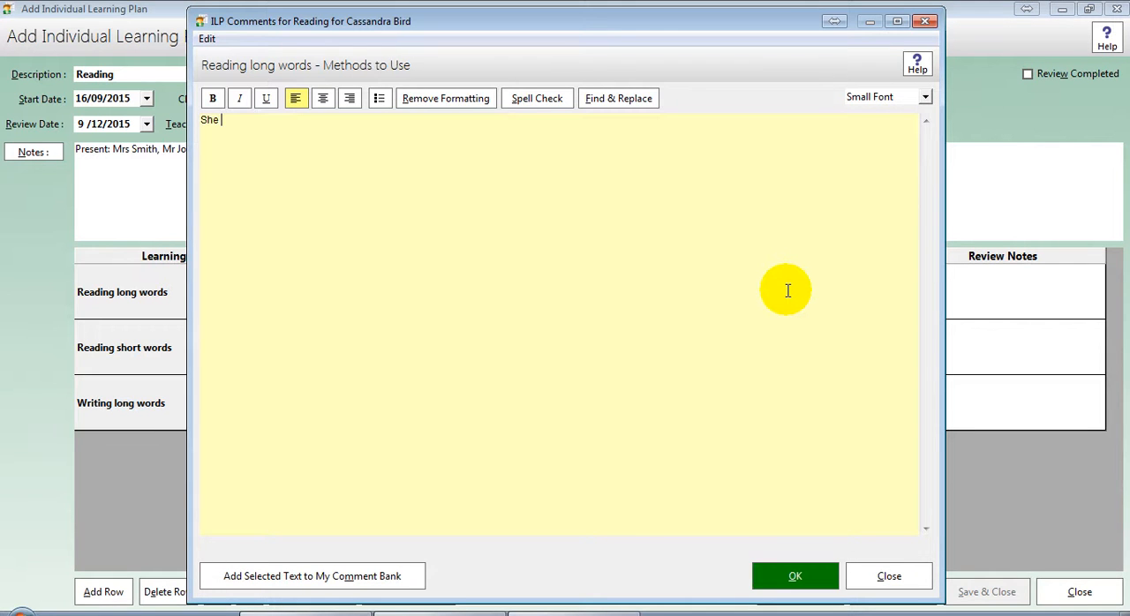
type("must practise at home.")
left_click(784, 579)
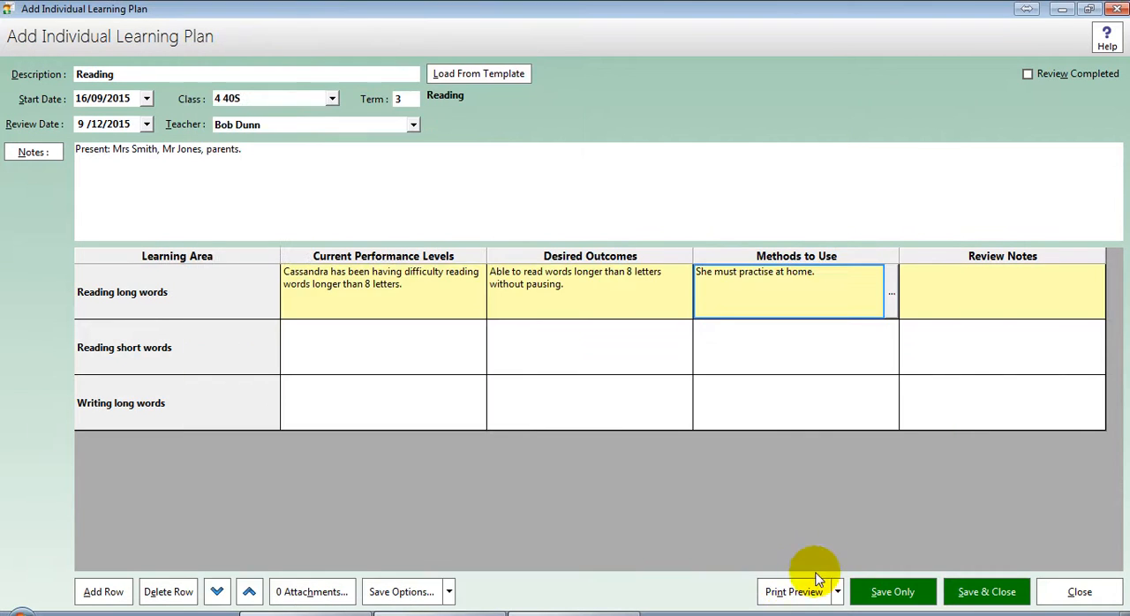
left_click(887, 593)
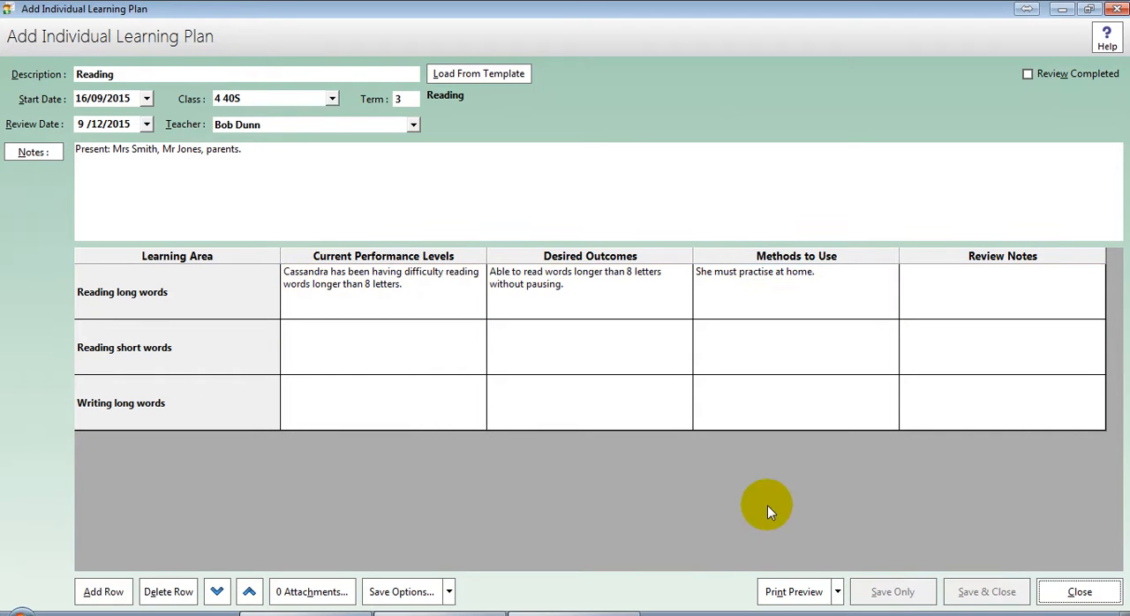
Step: Close the plan and examine its review date, status, teacher and entry details in the student's ILP list
left_click(1045, 585)
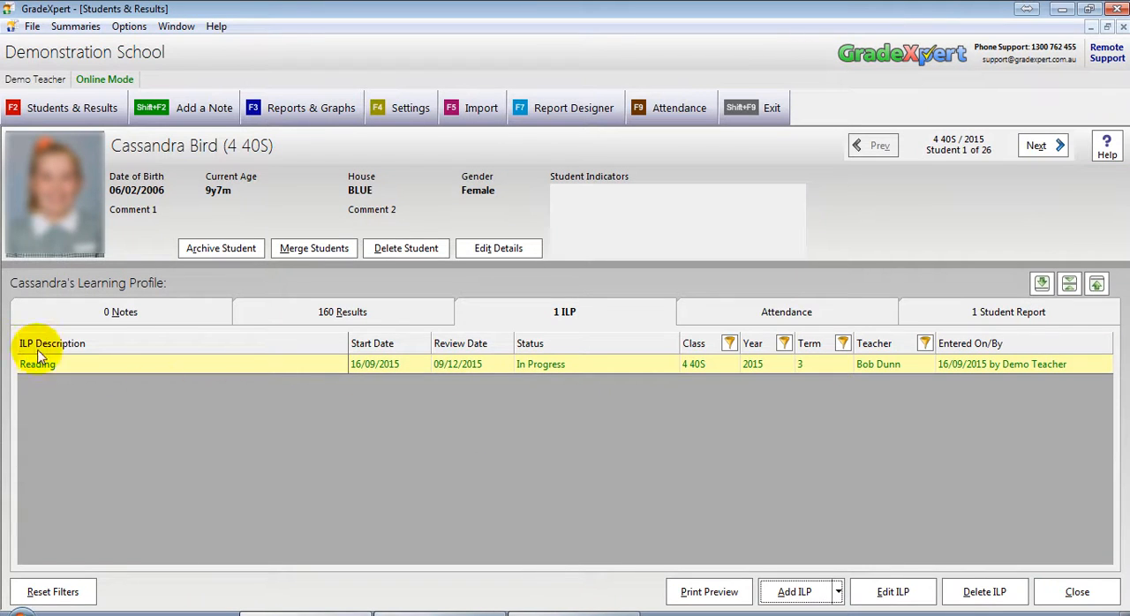
left_click(571, 316)
left_click(457, 371)
left_click(540, 366)
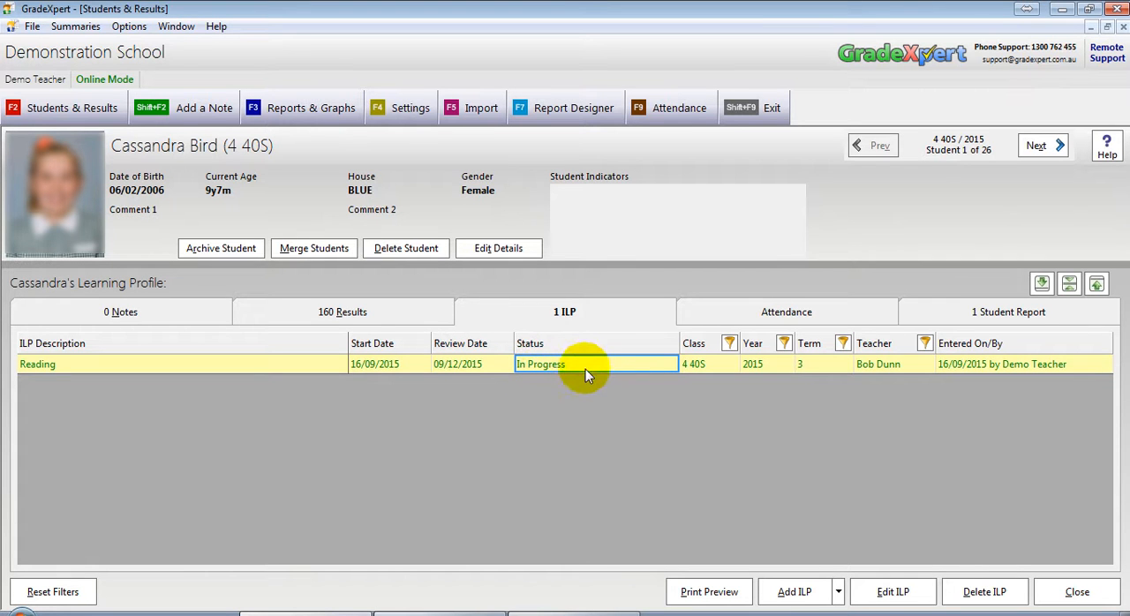
left_click(948, 364)
left_click(909, 367)
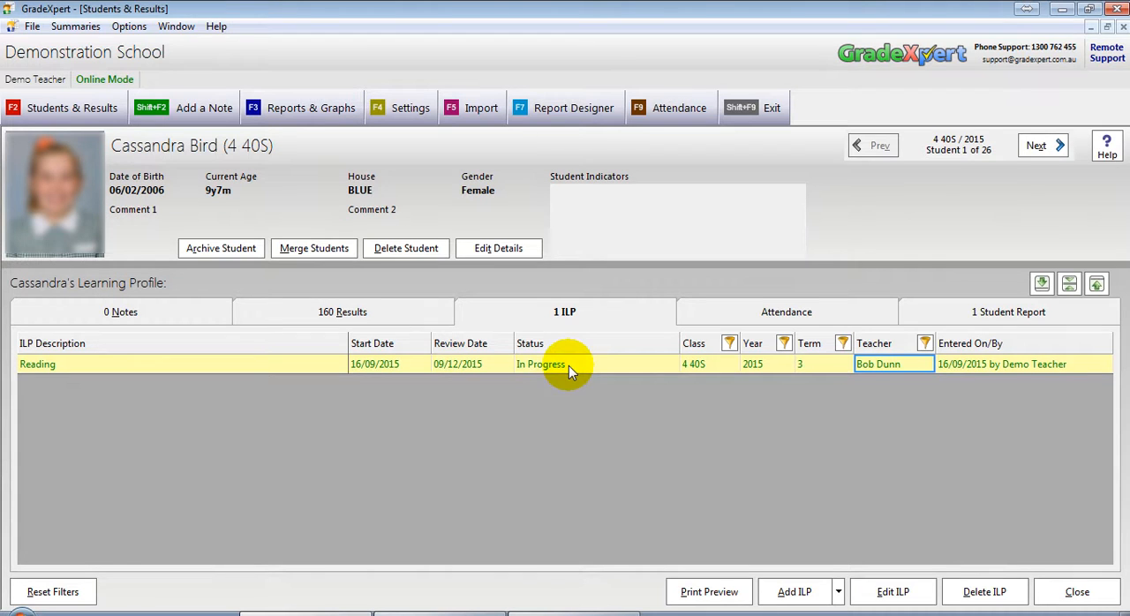
Step: View the next student in the class, return to the first student and show that student's ILP list
left_click(1036, 145)
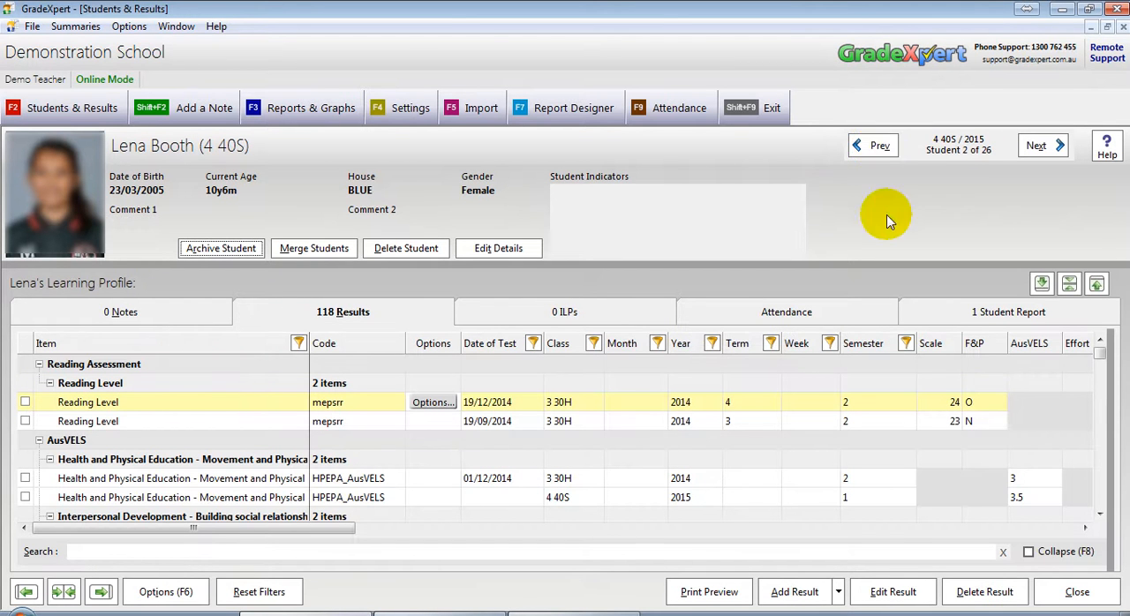
left_click(876, 146)
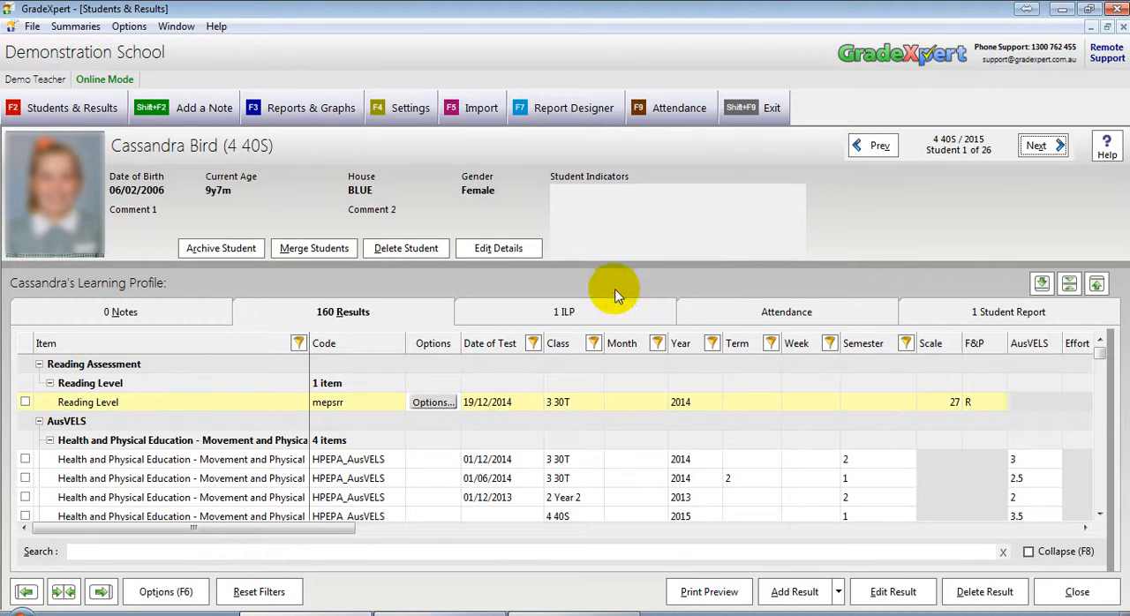
left_click(554, 314)
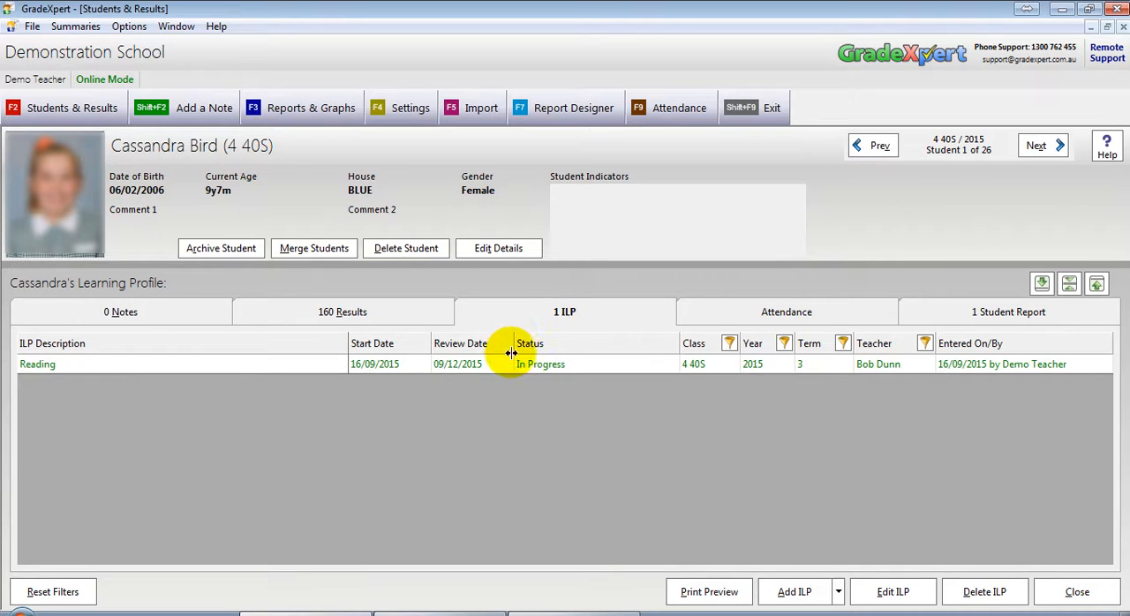
Step: Open the Reading ILP and create a copy of it for another student, found by searching for the student's first name
double_click(521, 364)
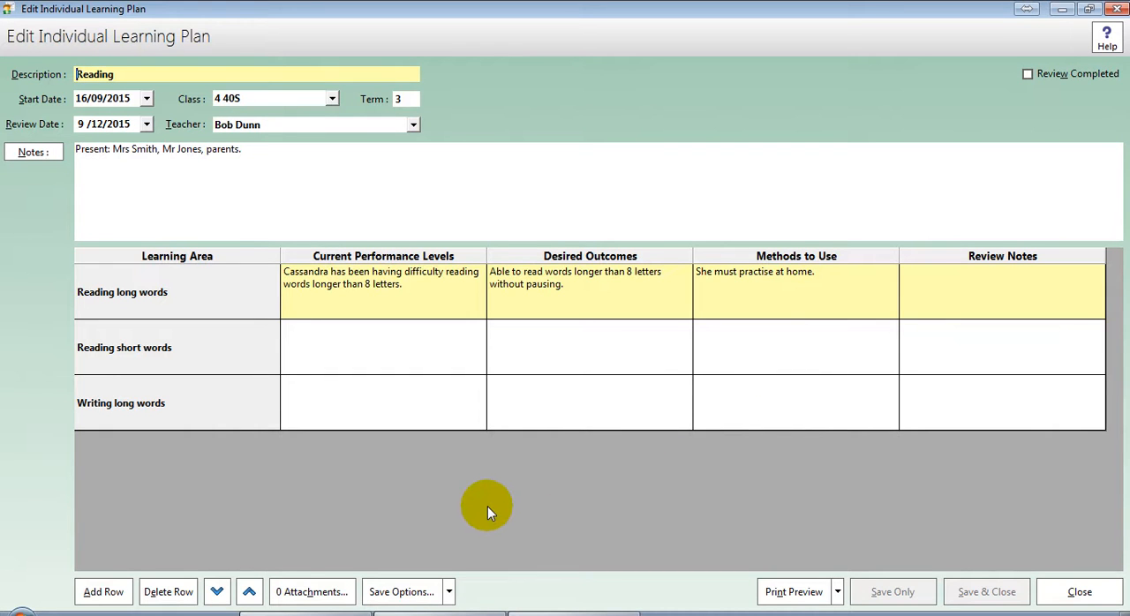
left_click(417, 596)
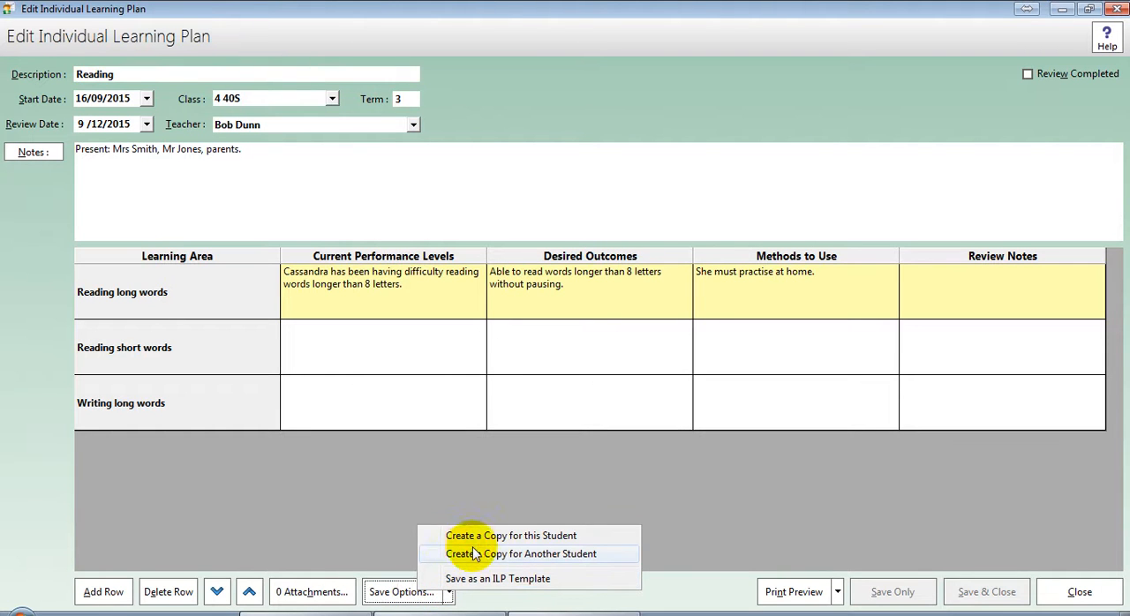
left_click(608, 555)
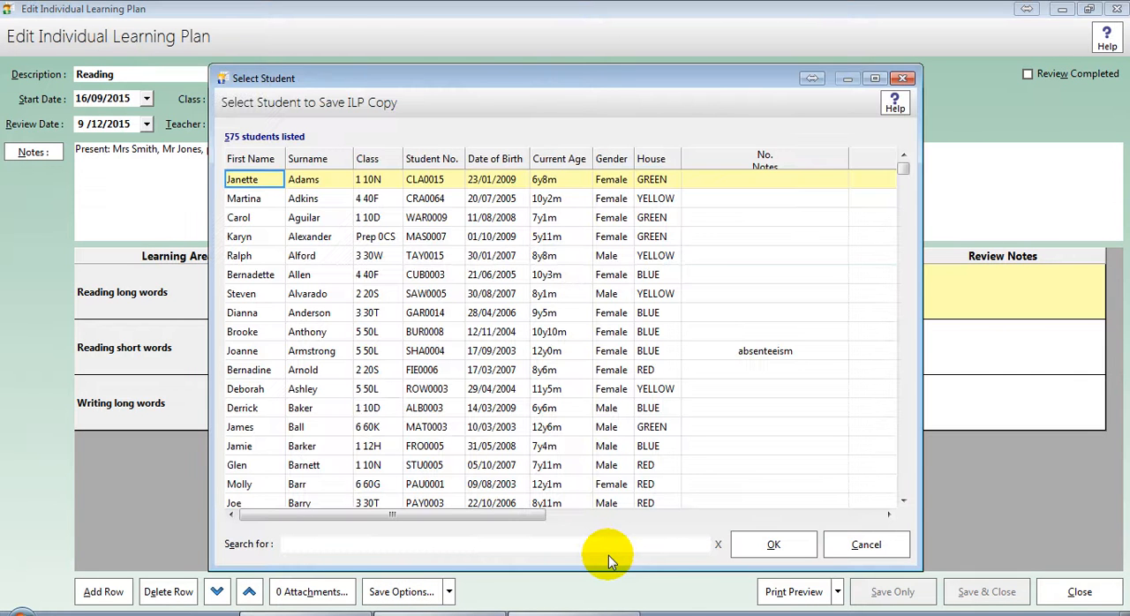
type("le")
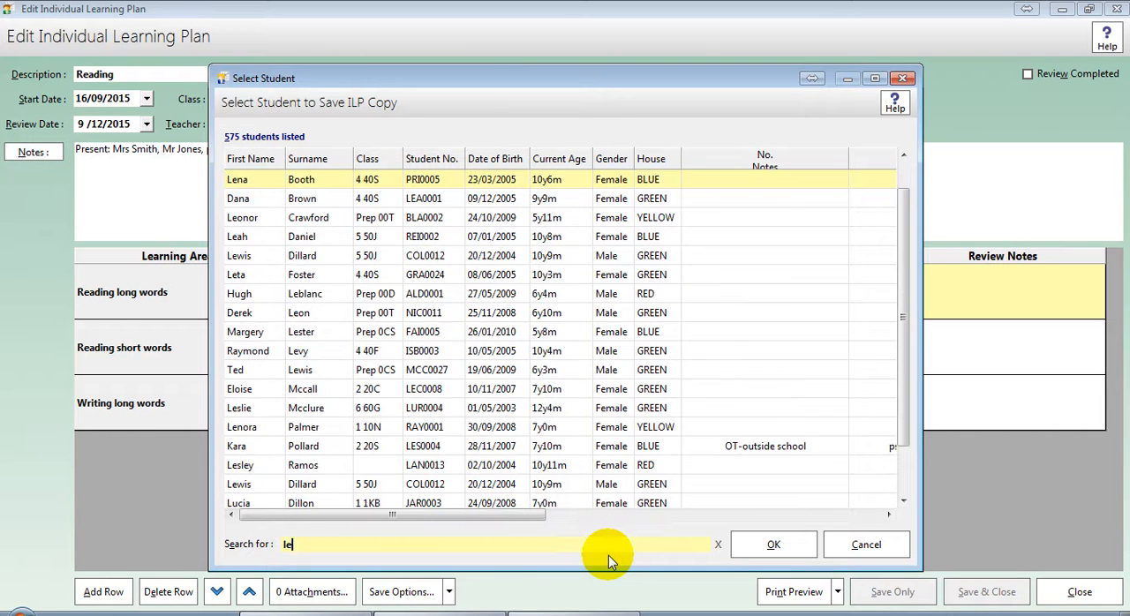
type("na")
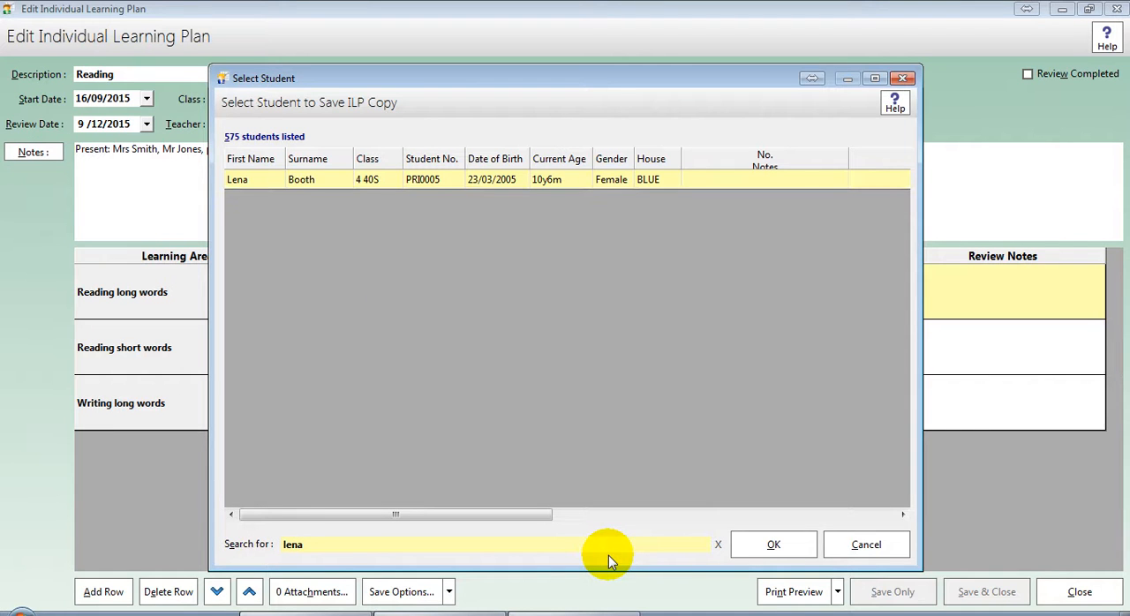
left_click(658, 181)
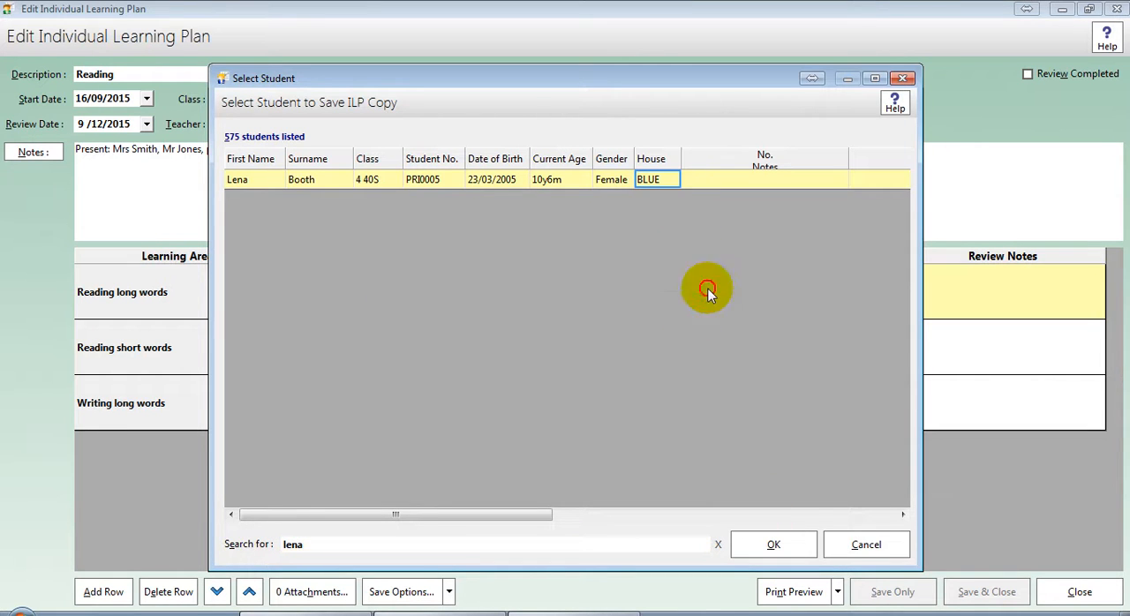
left_click(792, 547)
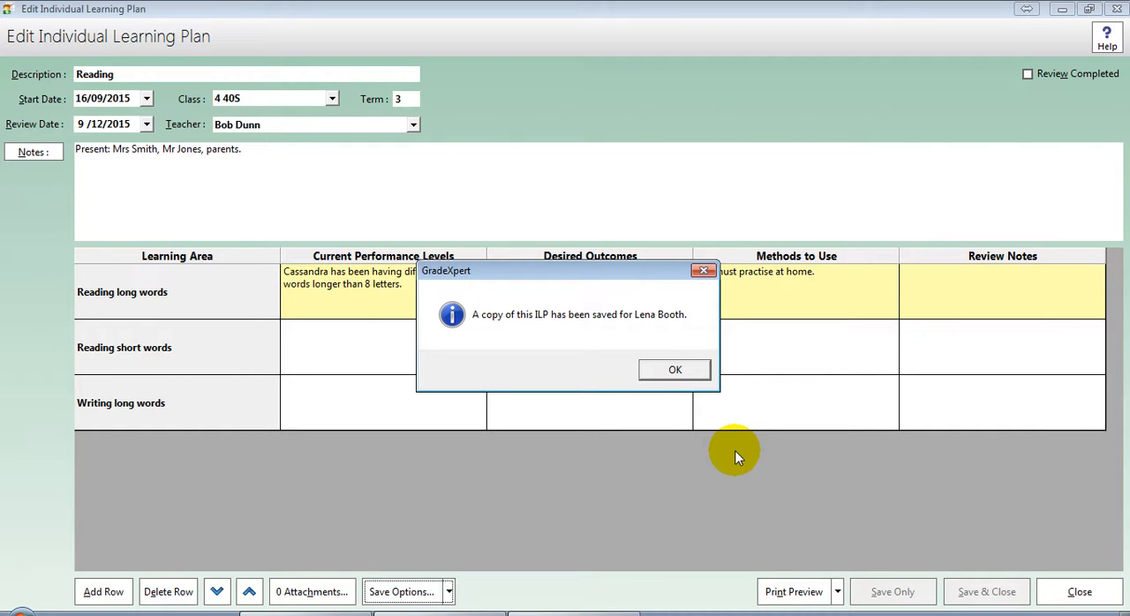
left_click_drag(642, 274, 612, 343)
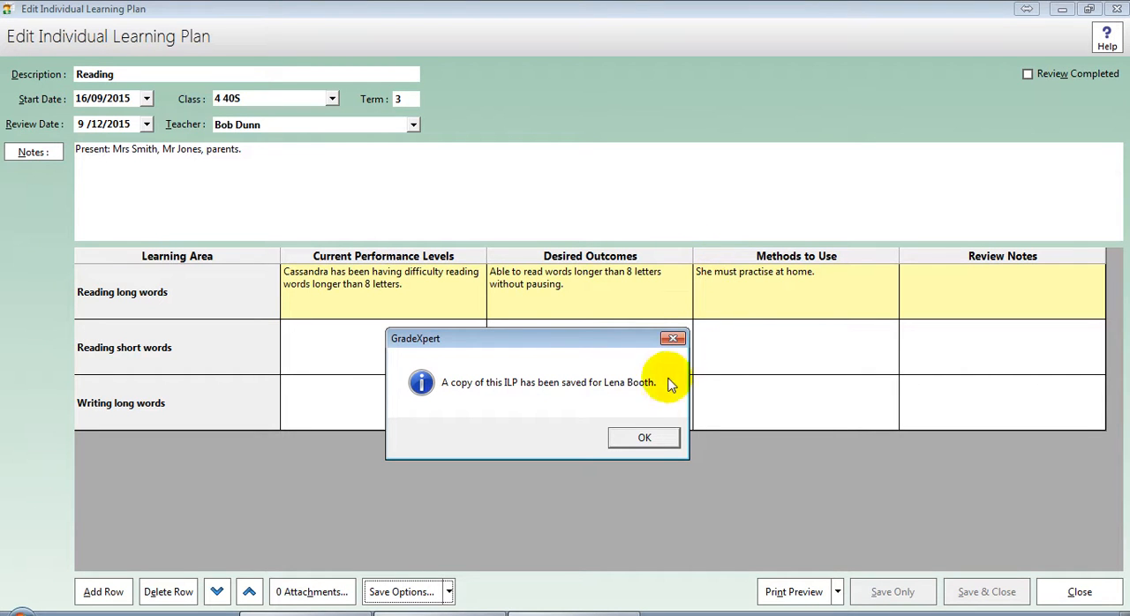
left_click(645, 439)
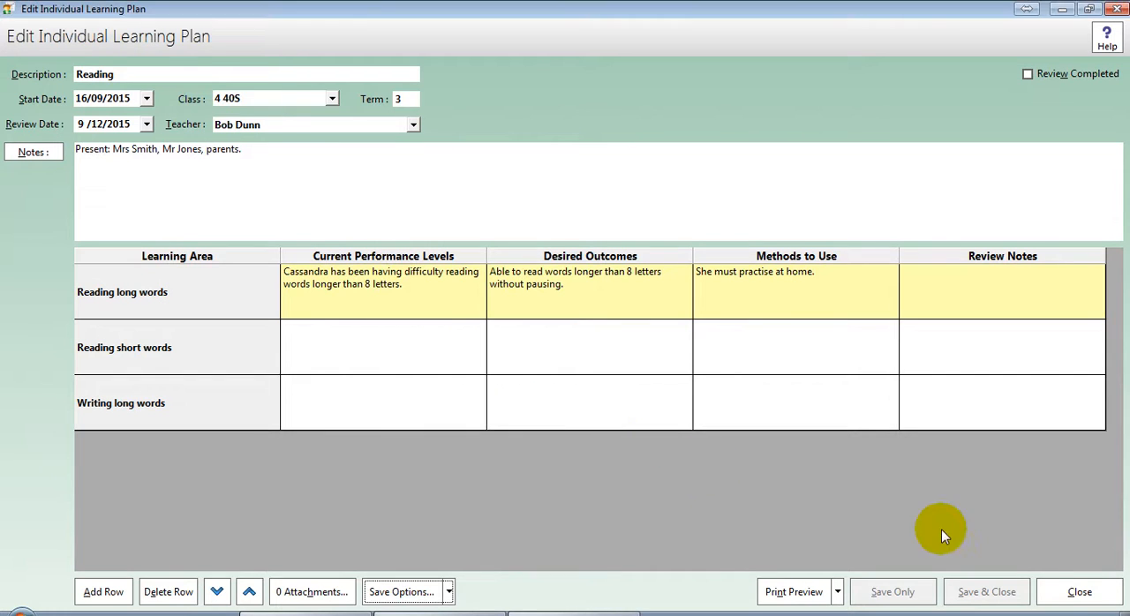
Step: Close the original plan and student profile, and open the copied Reading ILP from the second student's profile
left_click(1043, 589)
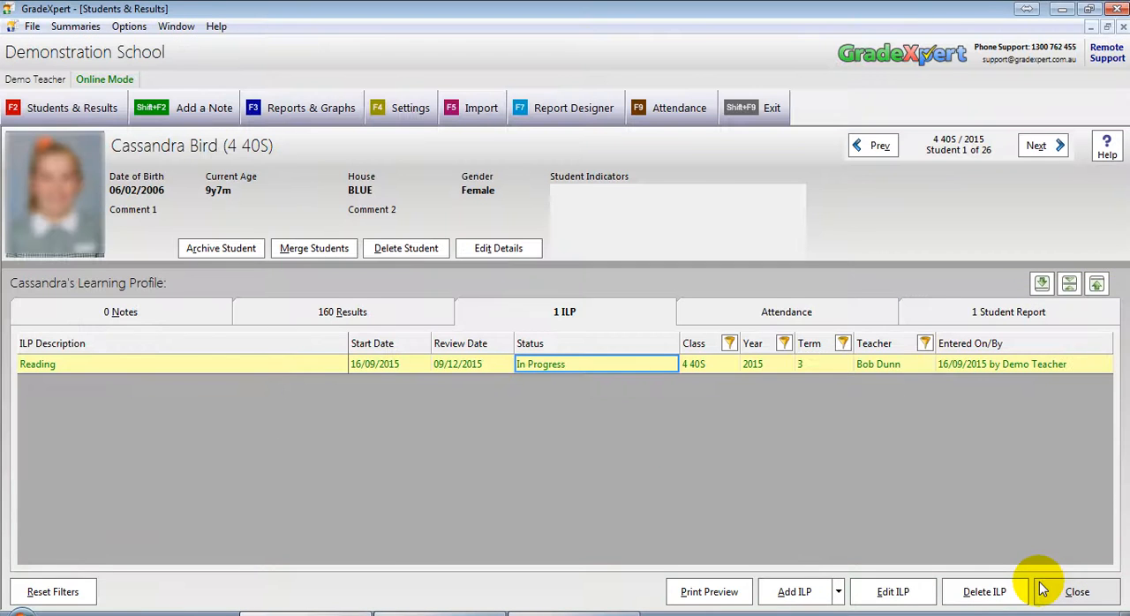
left_click(1042, 590)
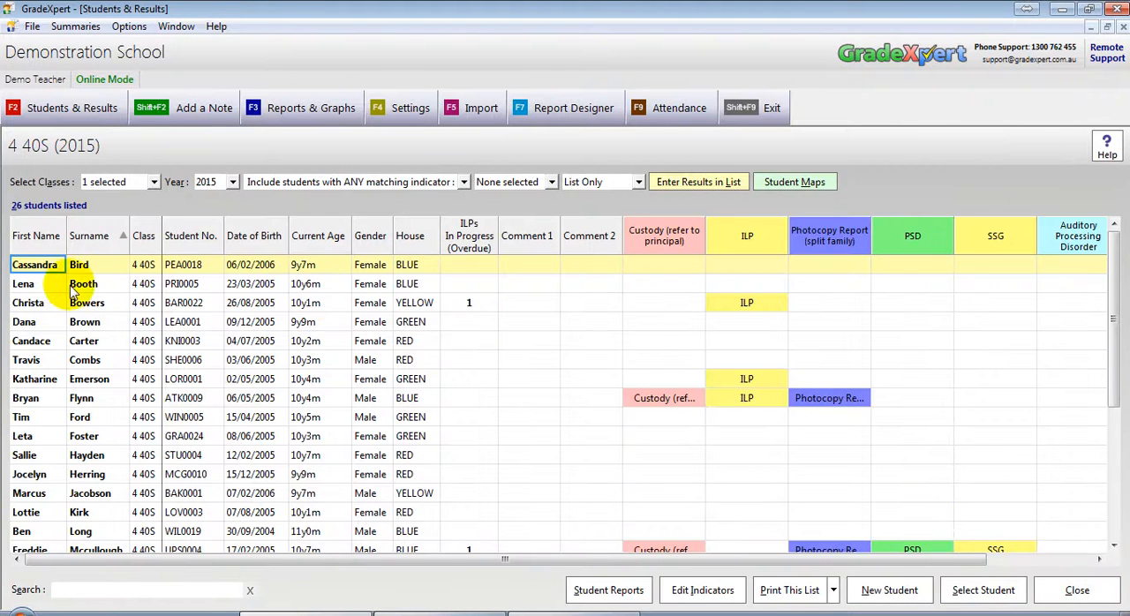
left_click(33, 283)
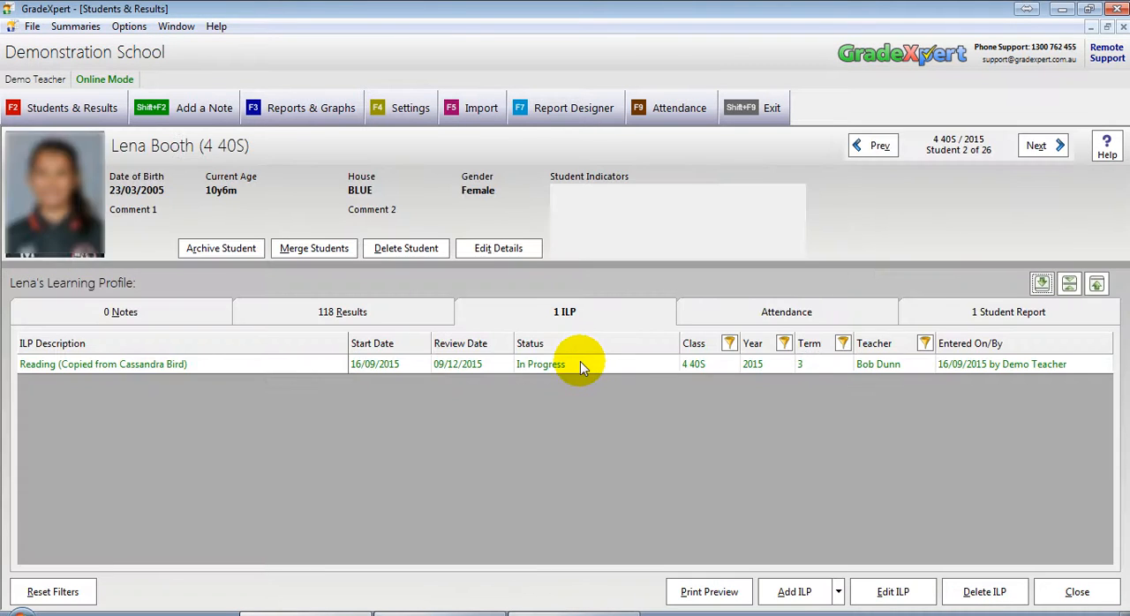
left_click(137, 364)
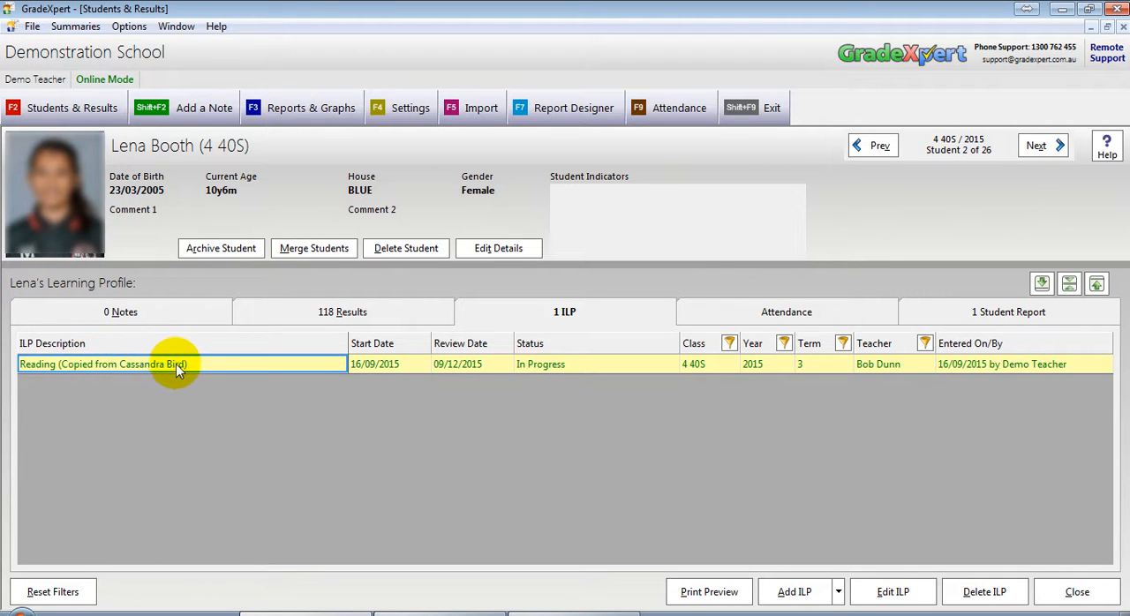
left_click(526, 365)
double_click(537, 382)
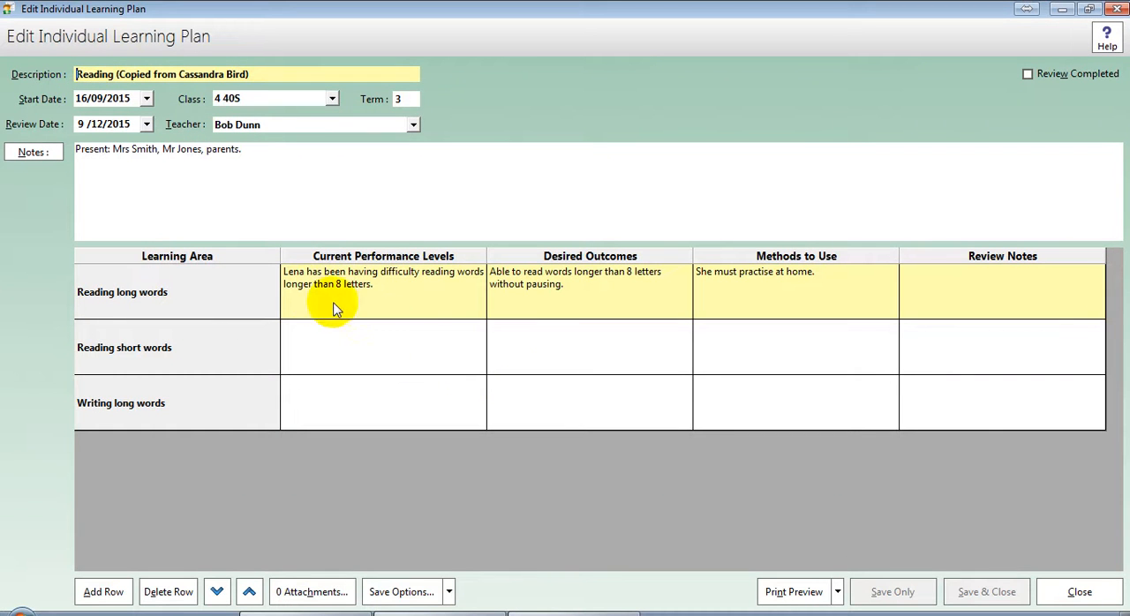
Step: Check the student's name in the Reading long words Current Performance Levels comment of the copied plan, and close the comment
double_click(292, 271)
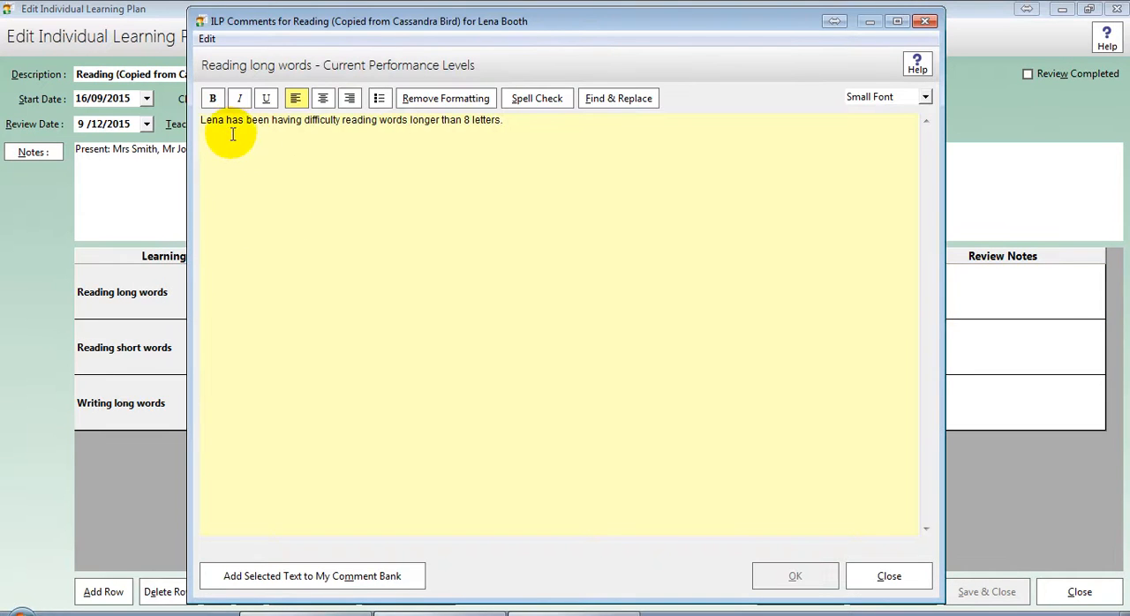
left_click_drag(224, 120, 204, 121)
left_click(458, 299)
left_click(889, 576)
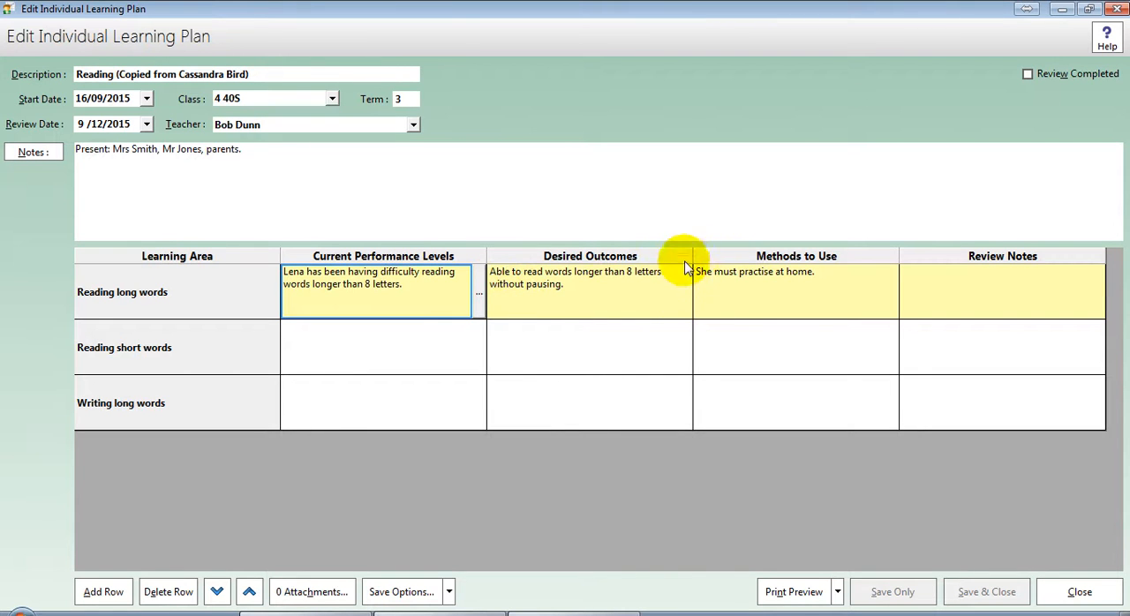
Step: Remove the copied-from note from the copied plan's description, leaving only "Reading"
left_click(273, 73)
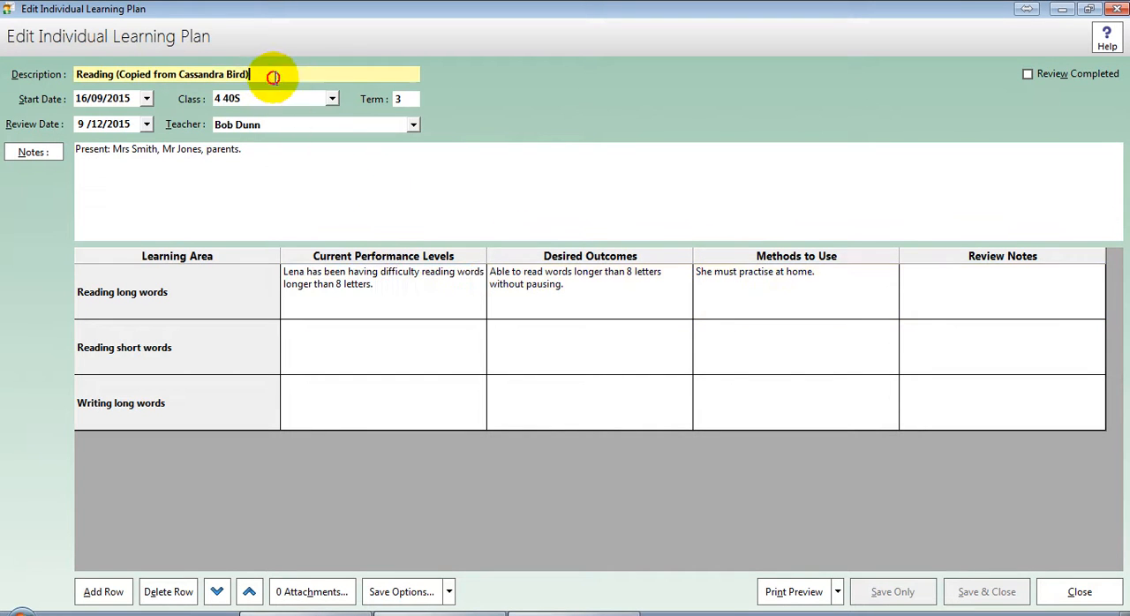
left_click_drag(262, 74, 117, 71)
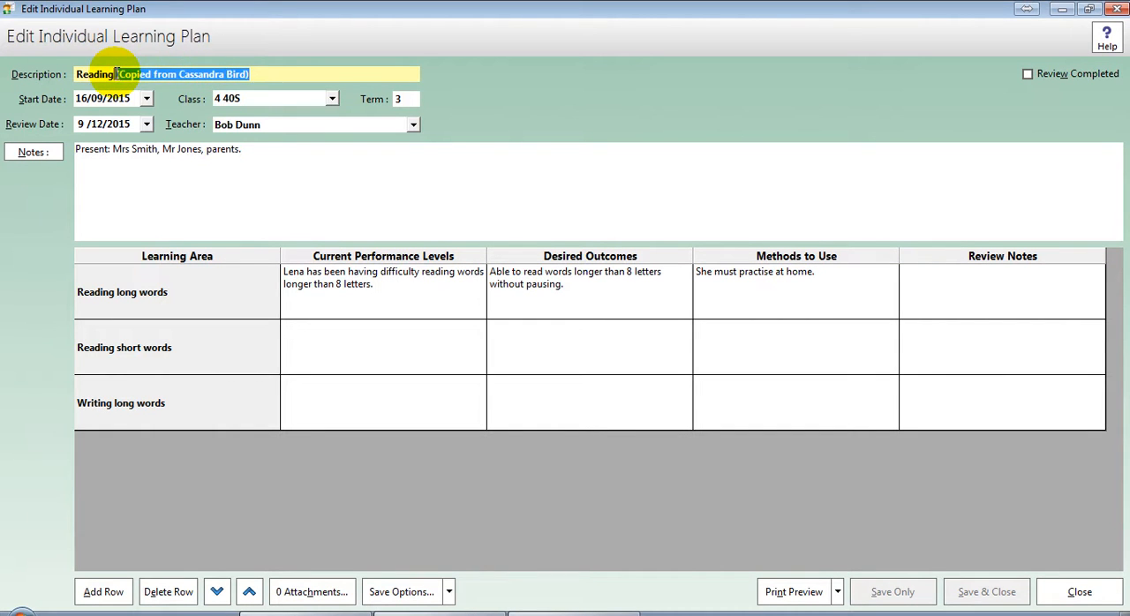
key("Delete")
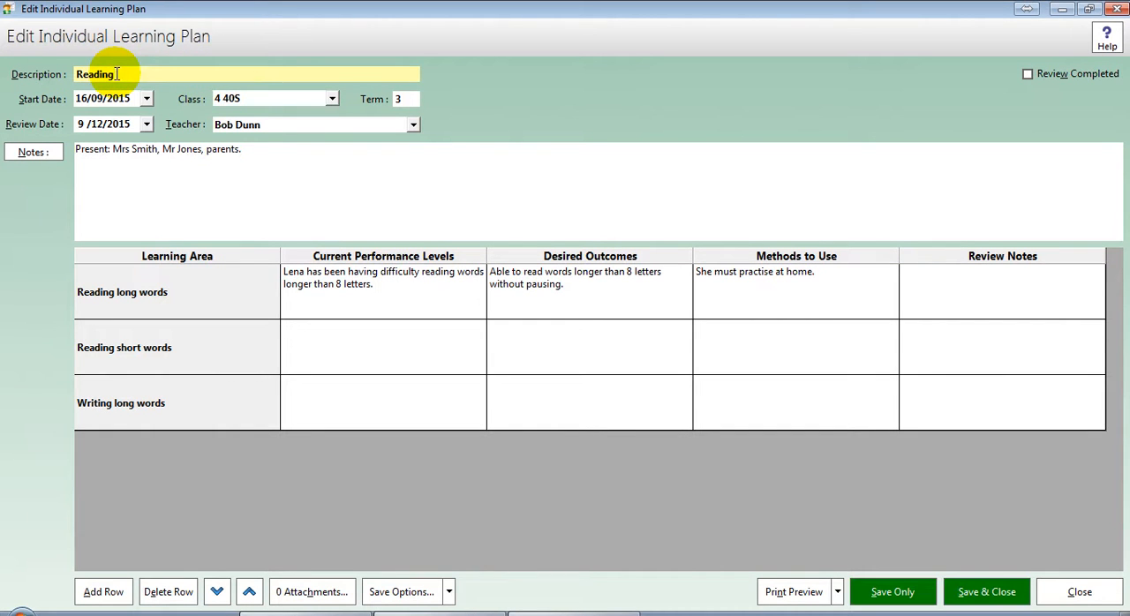
Step: Delete all the text from the copied Reading plan's notes, and save and close the plan
left_click_drag(252, 152, 64, 165)
left_click(60, 157)
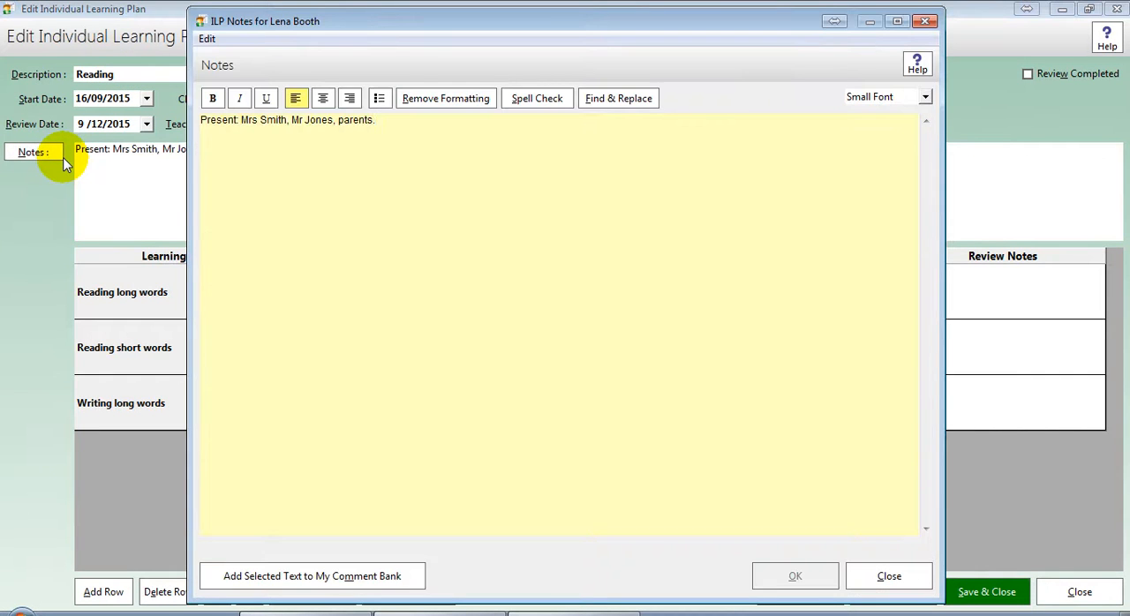
key("BackSpace")
key("BackSpace")
key("BackSpace")
key("BackSpace")
key("BackSpace")
key("BackSpace")
key("BackSpace")
key("BackSpace")
key("BackSpace")
key("BackSpace")
key("BackSpace")
key("BackSpace")
key("BackSpace")
key("BackSpace")
key("BackSpace")
key("BackSpace")
key("BackSpace")
key("BackSpace")
key("BackSpace")
key("BackSpace")
key("BackSpace")
key("BackSpace")
key("BackSpace")
left_click(794, 576)
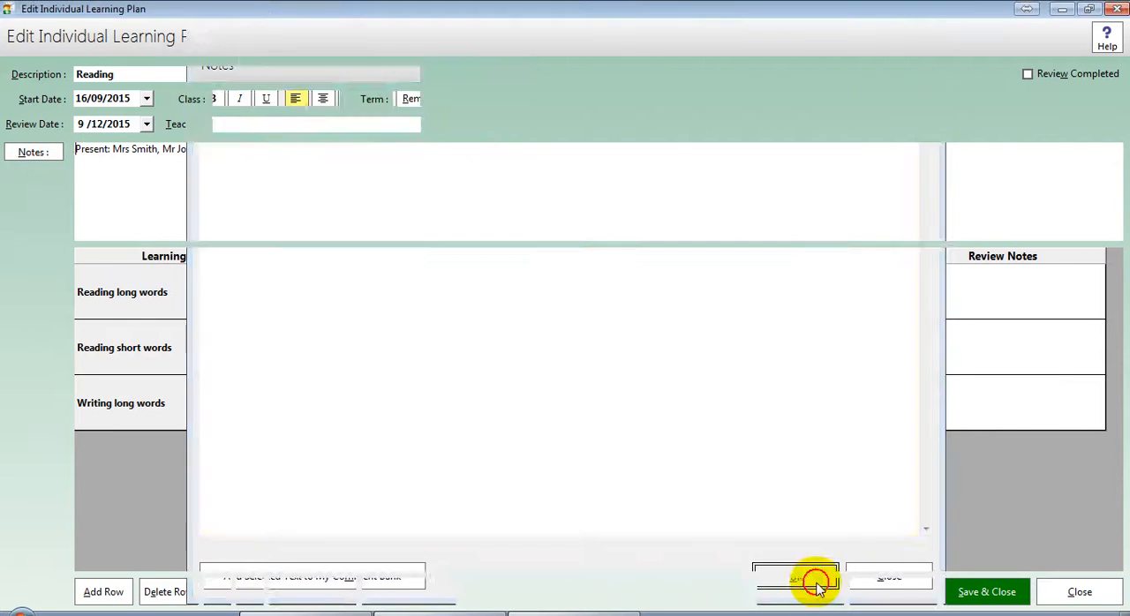
left_click(923, 590)
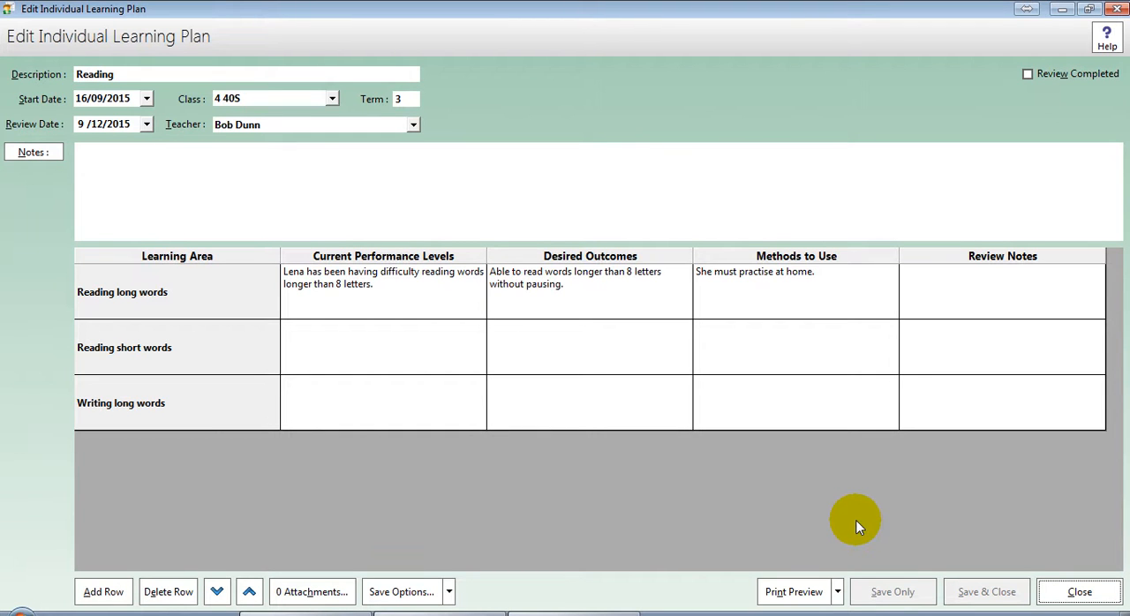
left_click(1059, 591)
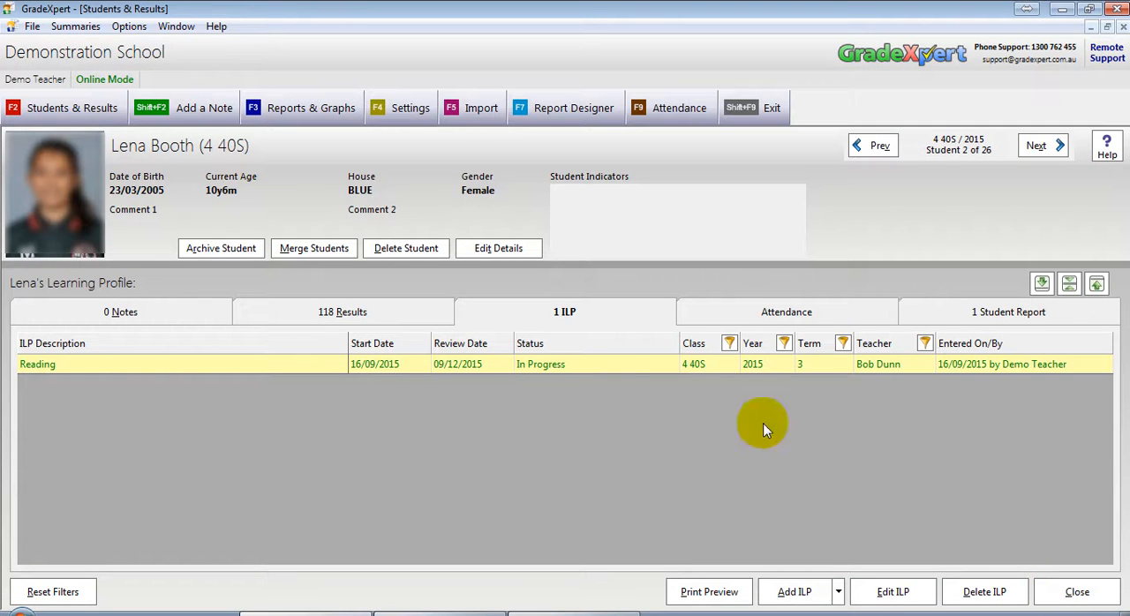
Step: Reopen the copied Reading ILP, view its attachments list, and close both without adding a file
left_click(556, 362)
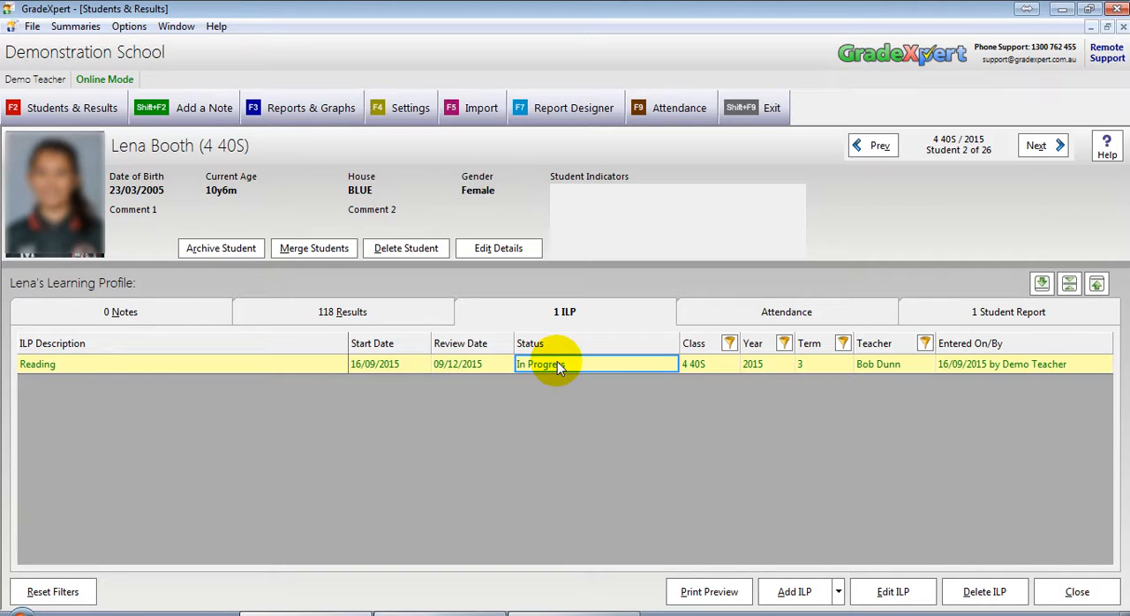
double_click(557, 363)
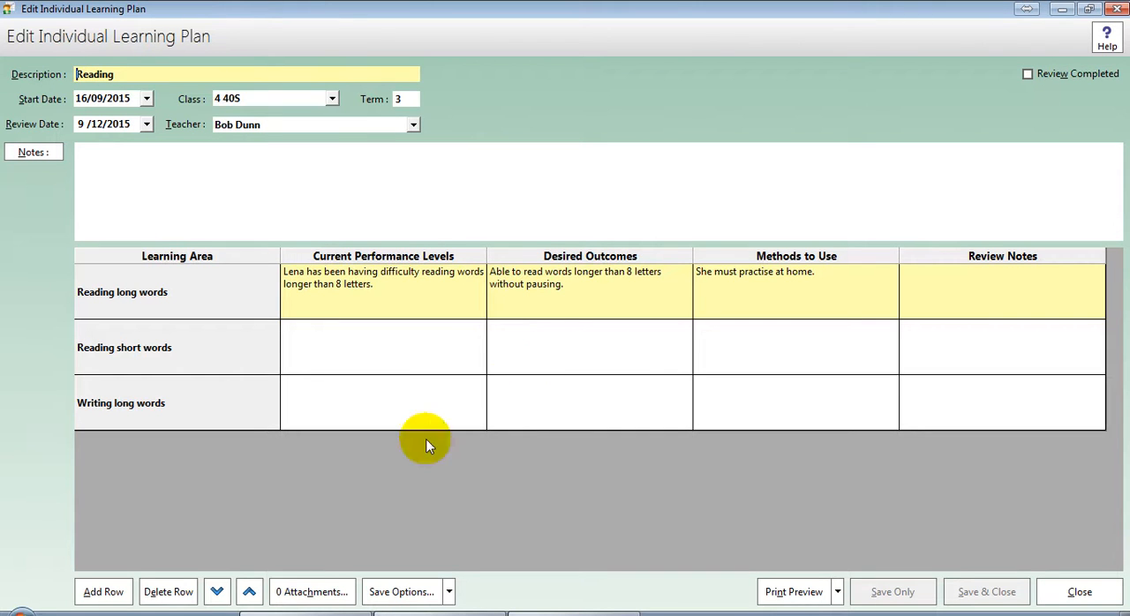
left_click(328, 593)
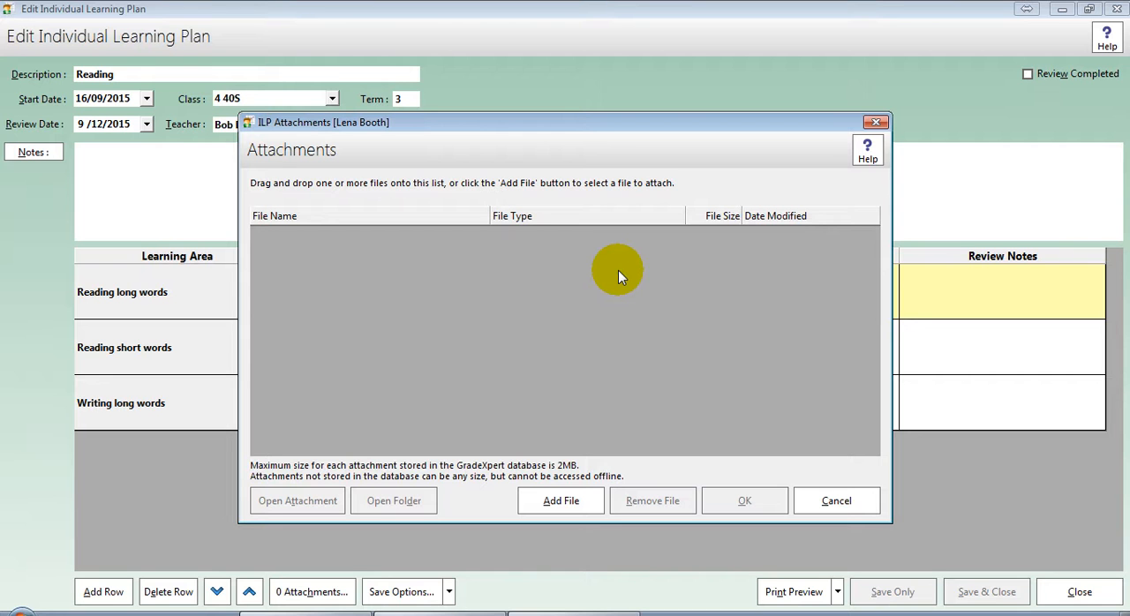
left_click(820, 502)
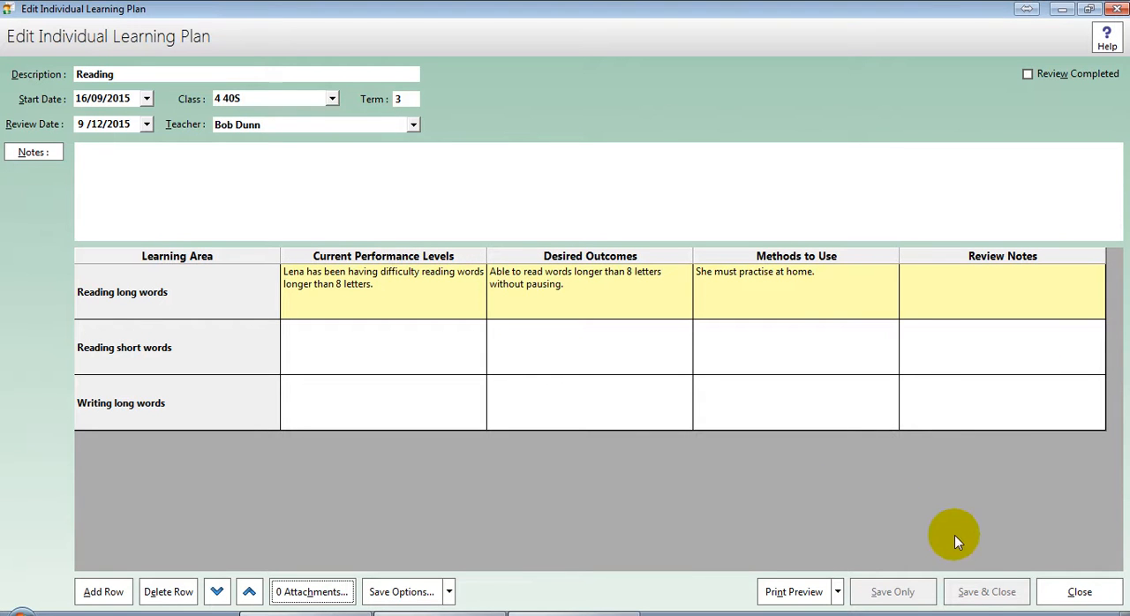
left_click(1067, 593)
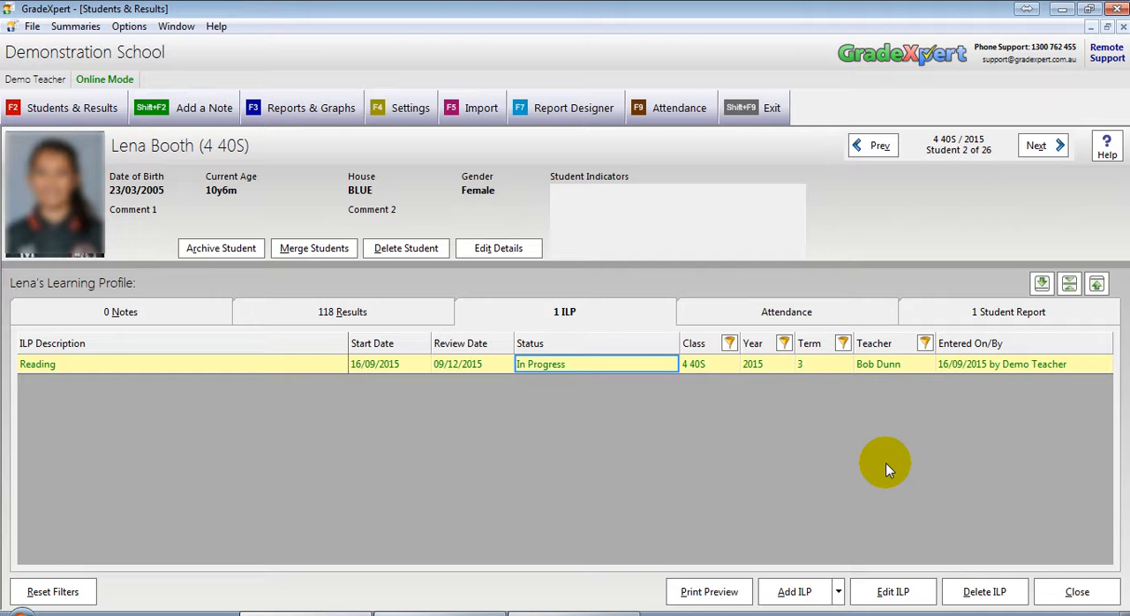
Step: Close the student profile and class list, and open the ILP Summary
left_click(1077, 591)
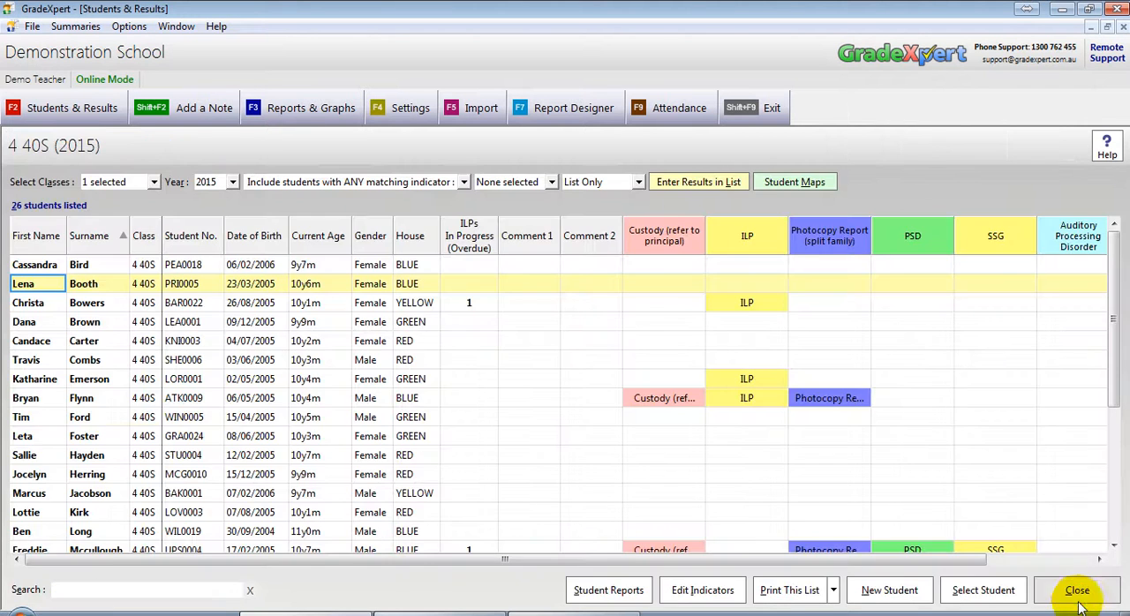
left_click(1082, 602)
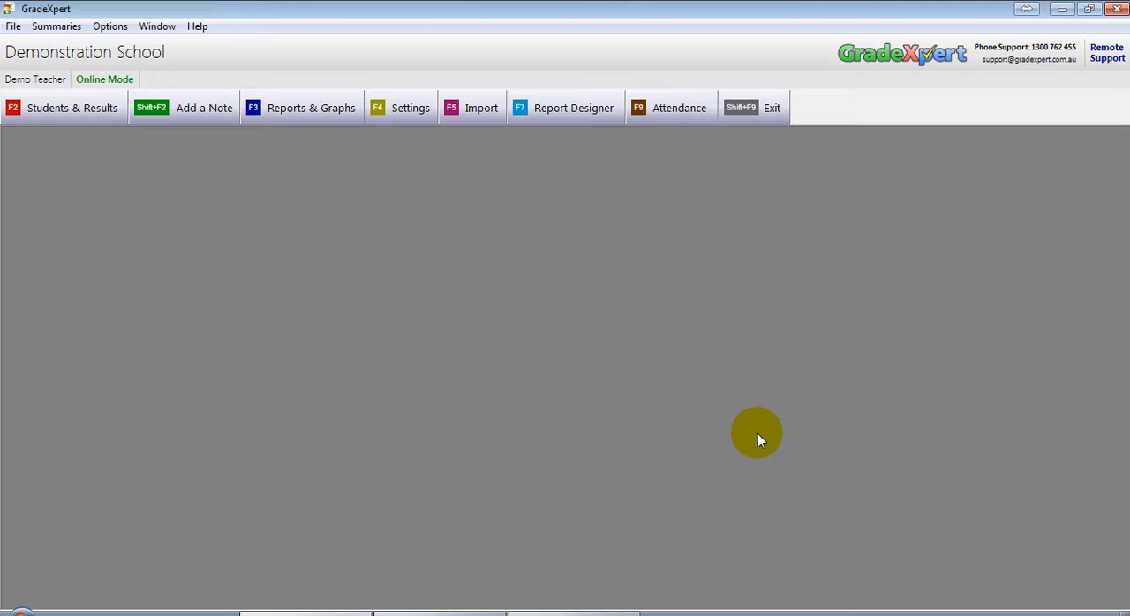
left_click(53, 29)
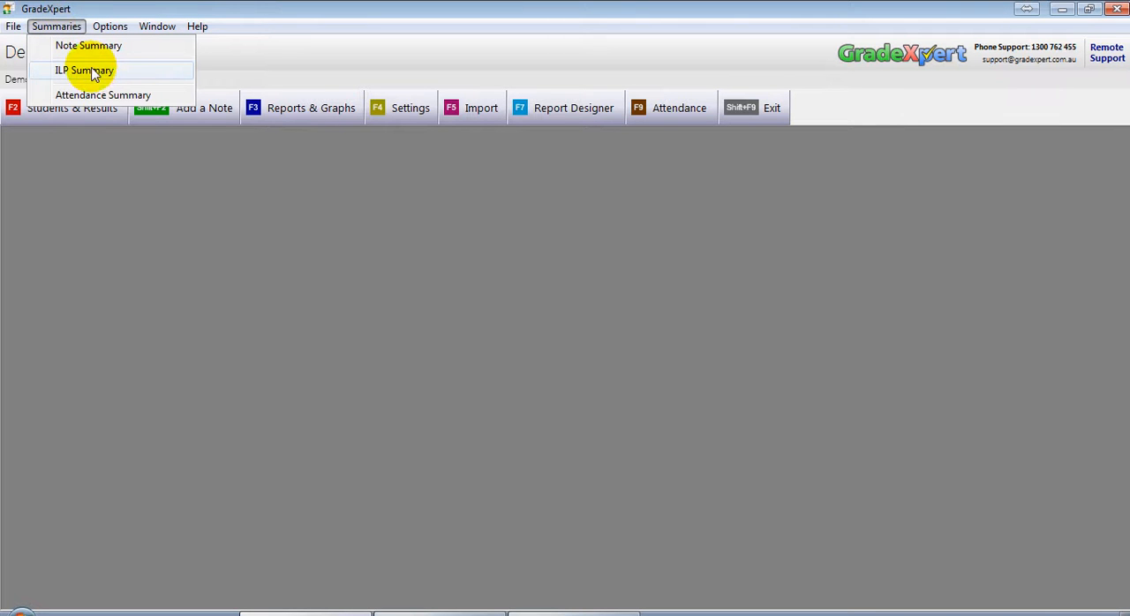
left_click(152, 69)
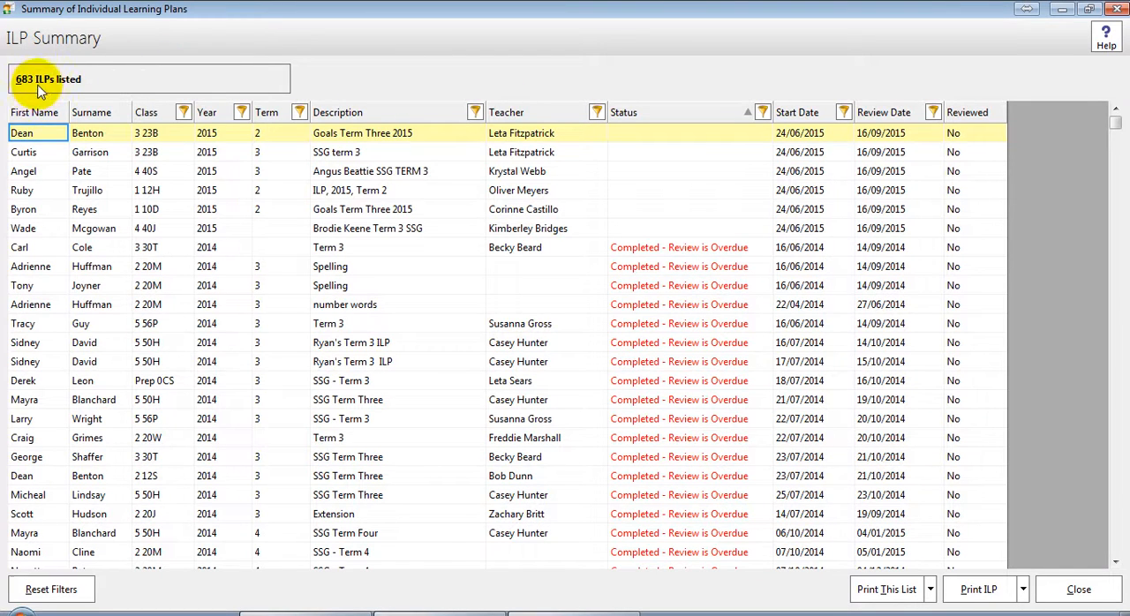
Step: Sort the ILP summary by surname and examine the status, year and term of several listed plans
left_click_drag(1116, 124, 1102, 217)
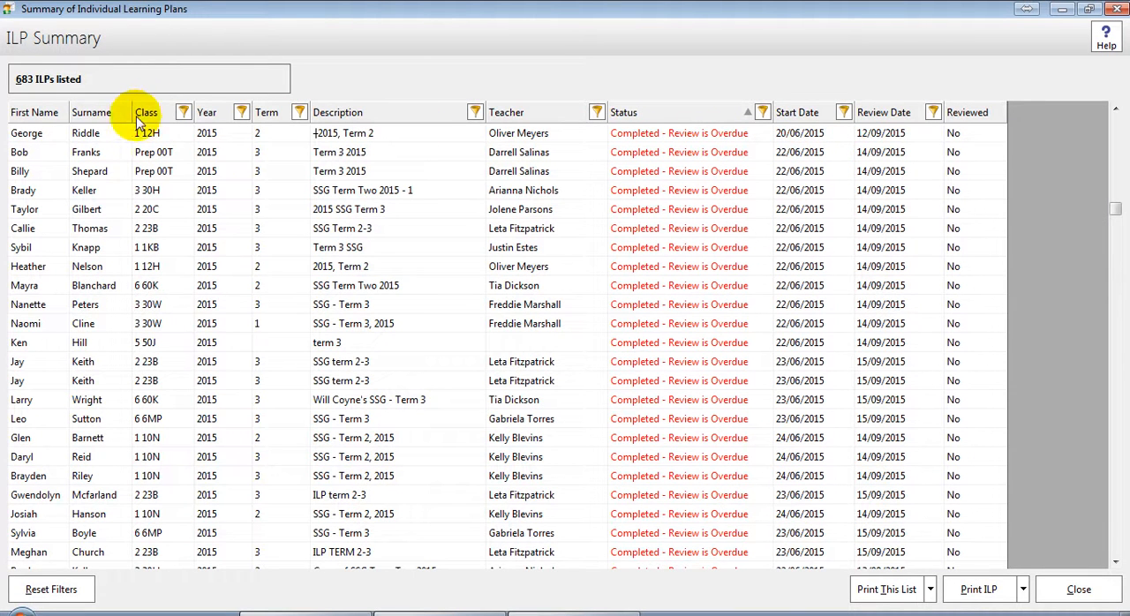
left_click(92, 113)
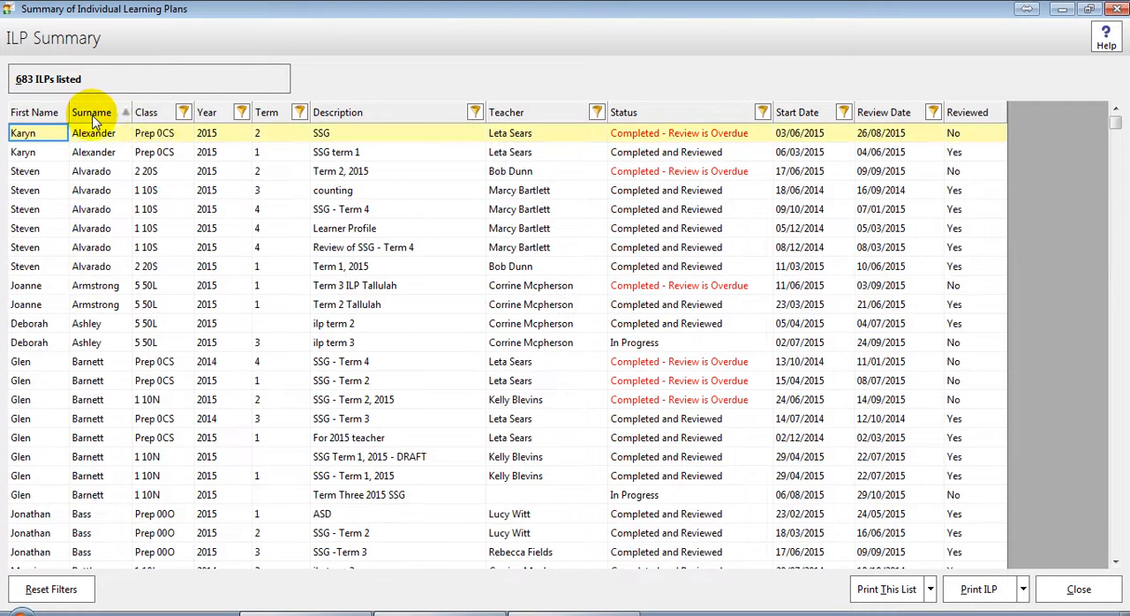
left_click(722, 152)
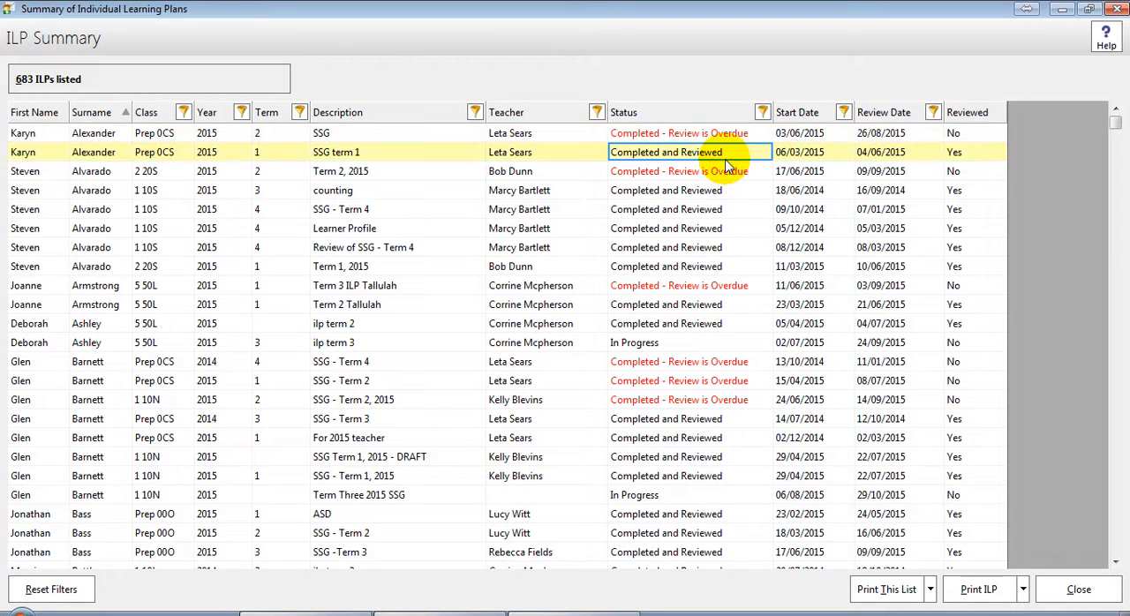
left_click(658, 343)
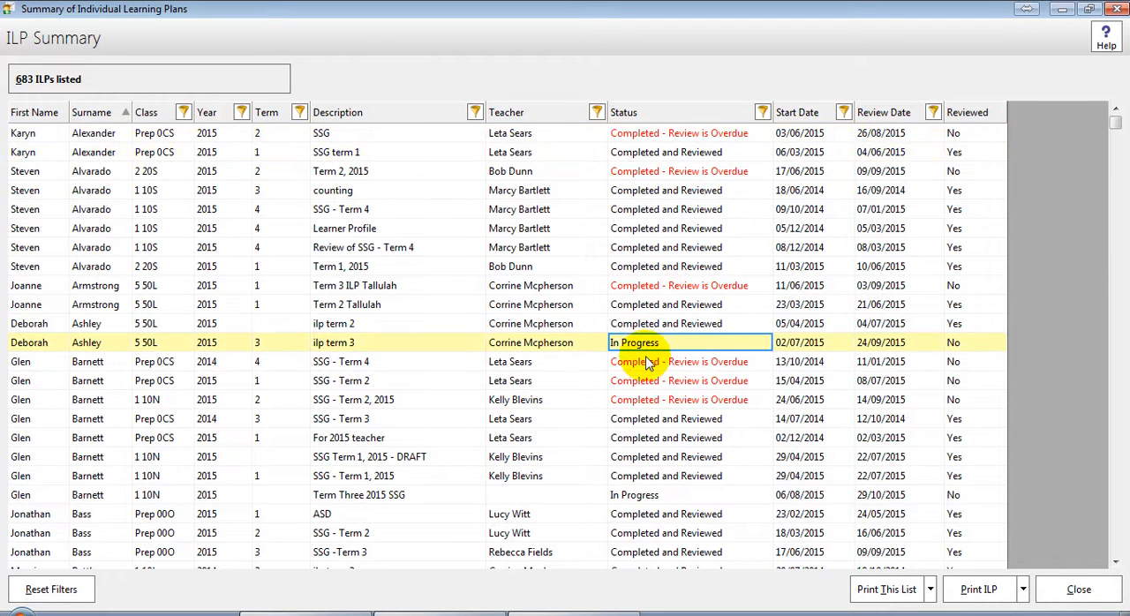
left_click(682, 400)
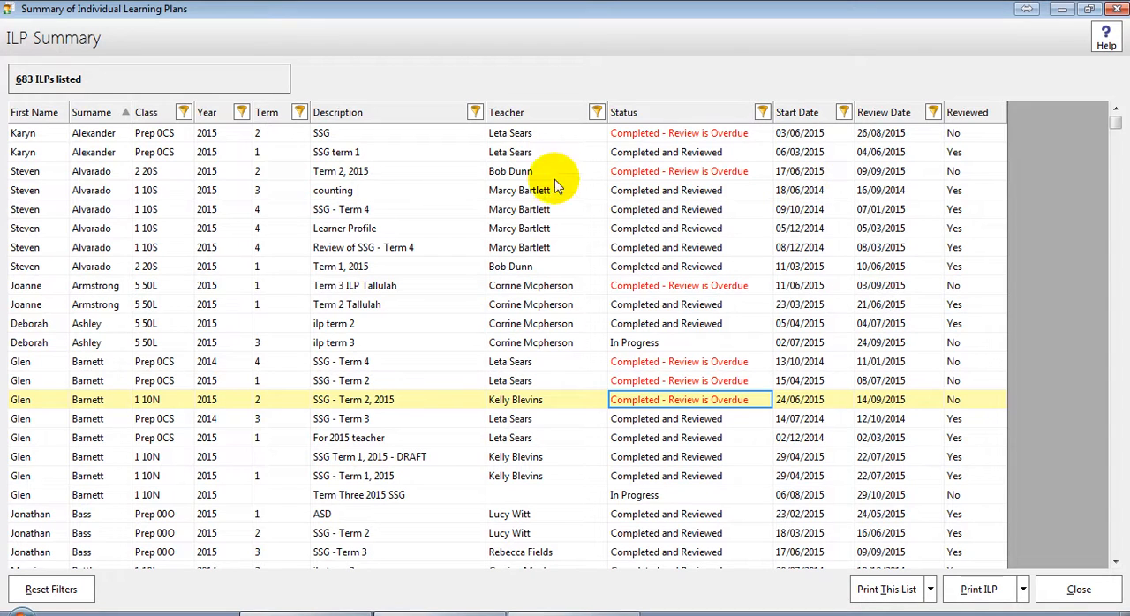
left_click(249, 363)
left_click(234, 343)
left_click(261, 344)
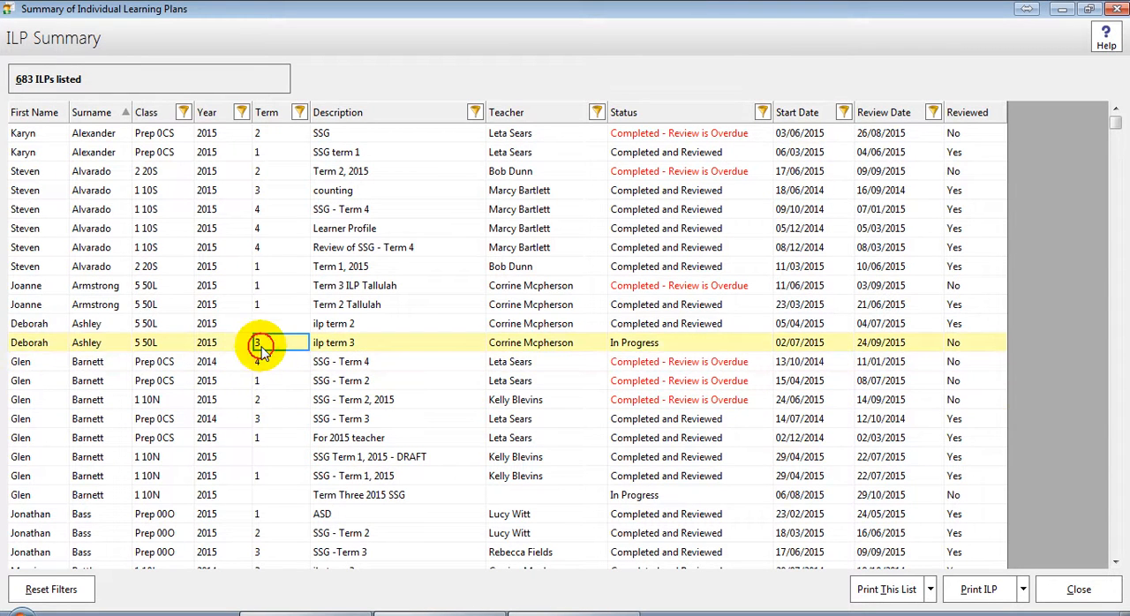
Step: Filter the ILP summary to year 2015 and term 2
left_click(242, 113)
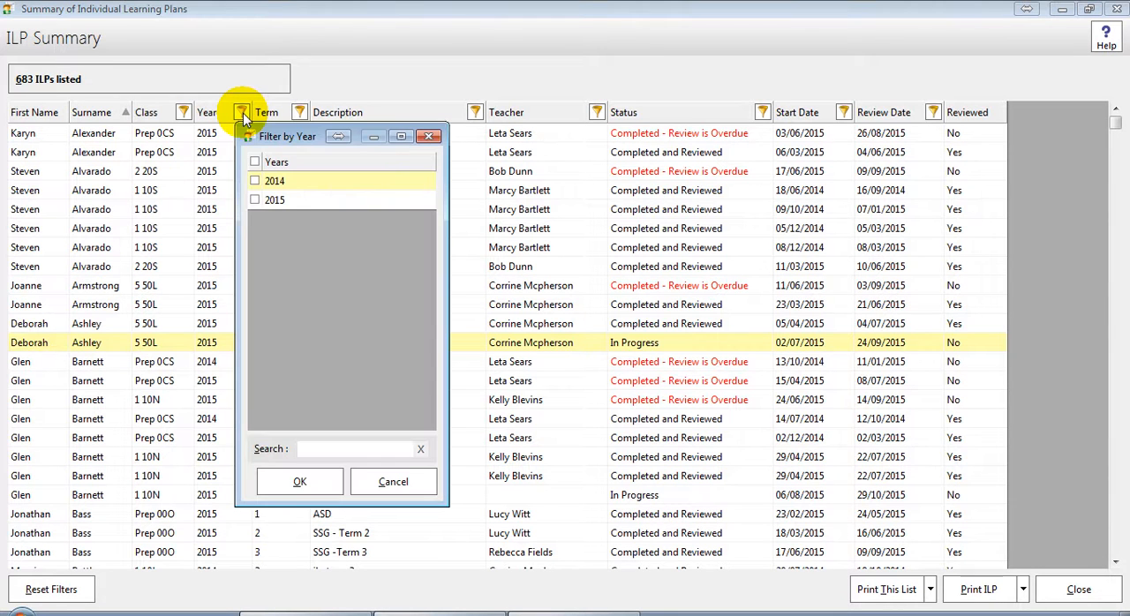
left_click(276, 202)
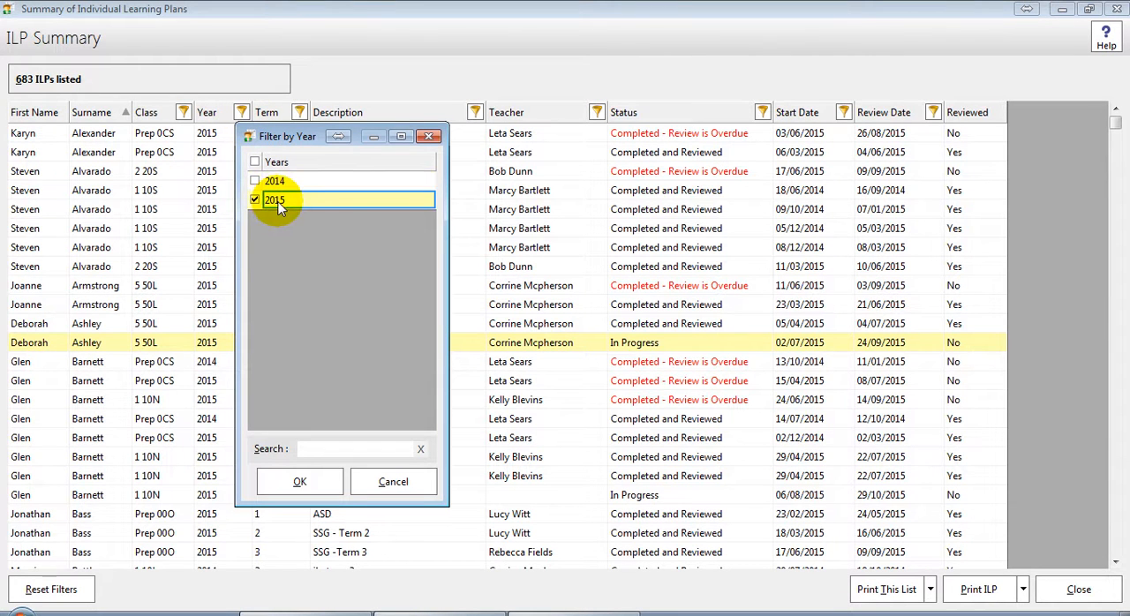
left_click(302, 481)
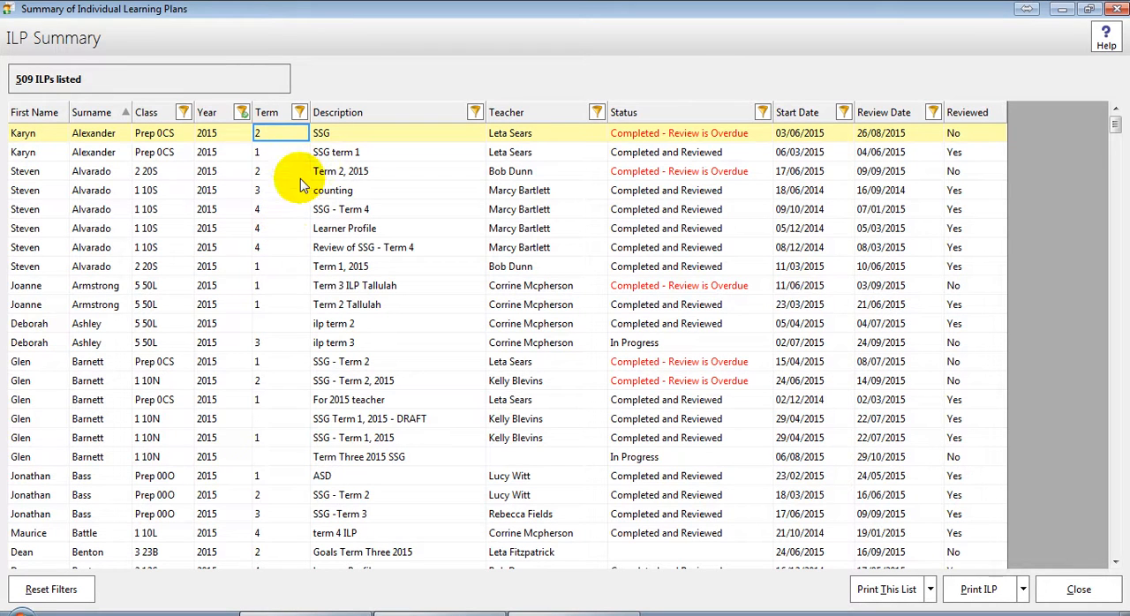
right_click(291, 138)
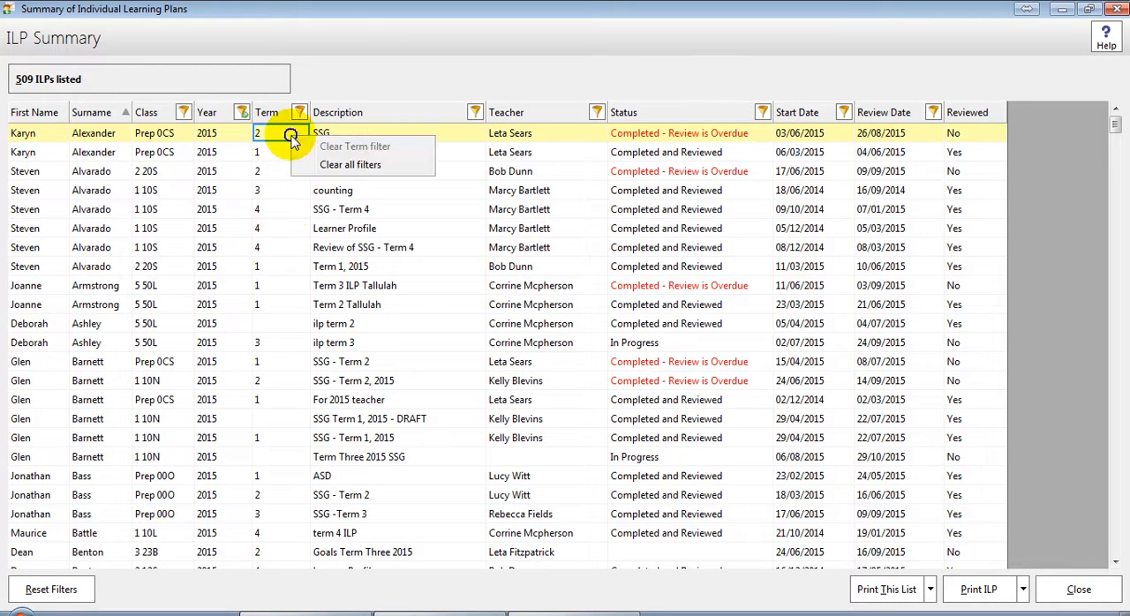
left_click(300, 113)
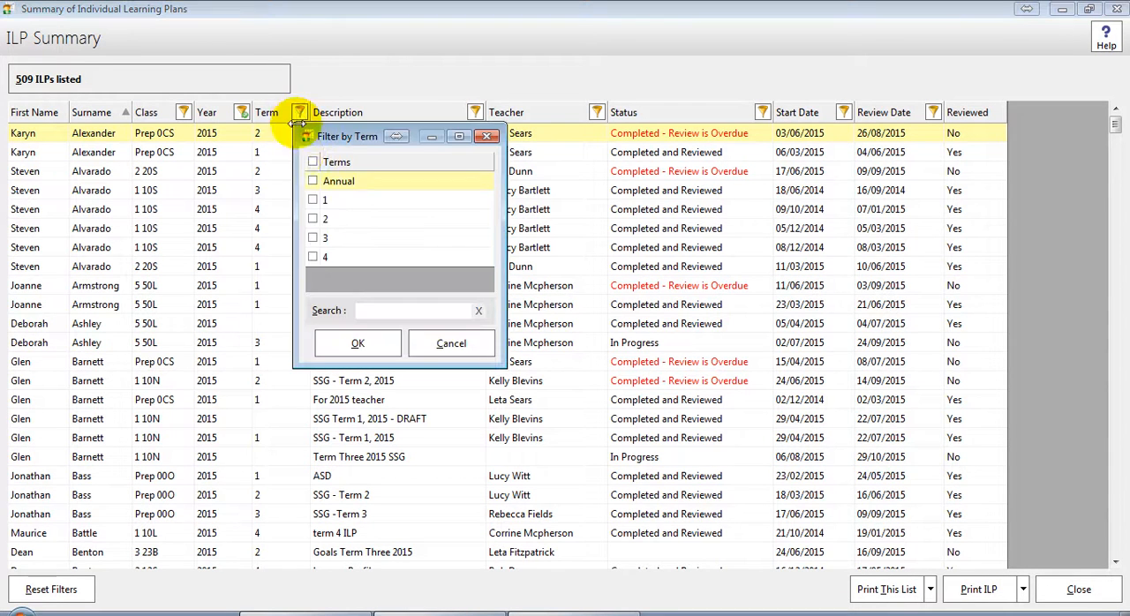
left_click(314, 219)
left_click(358, 344)
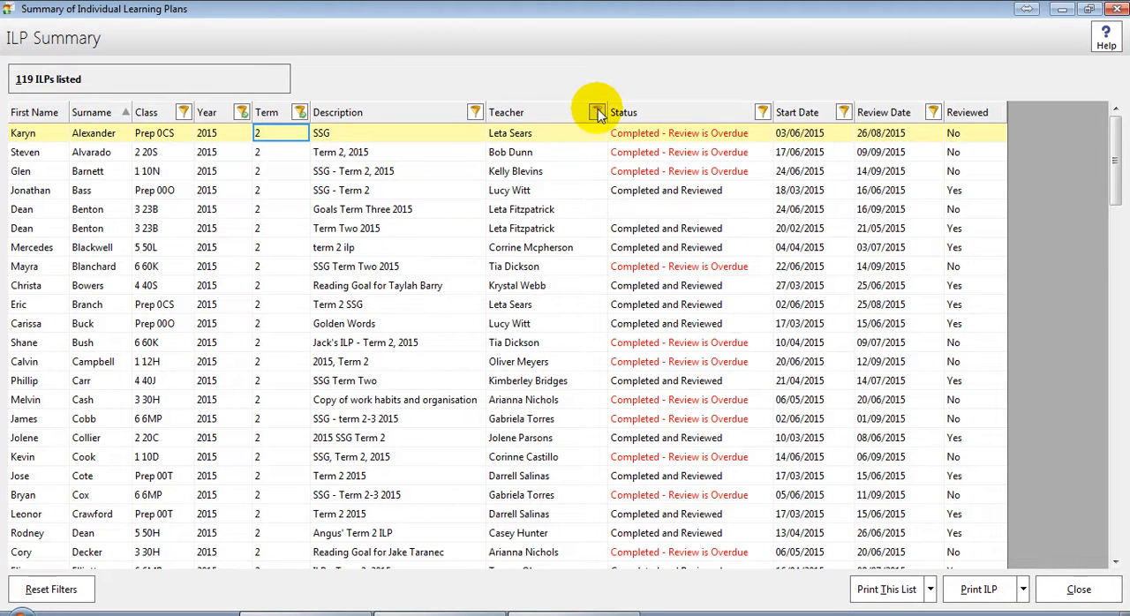
Step: Filter the ILP summary by class to include all Year 4 classes
left_click(183, 114)
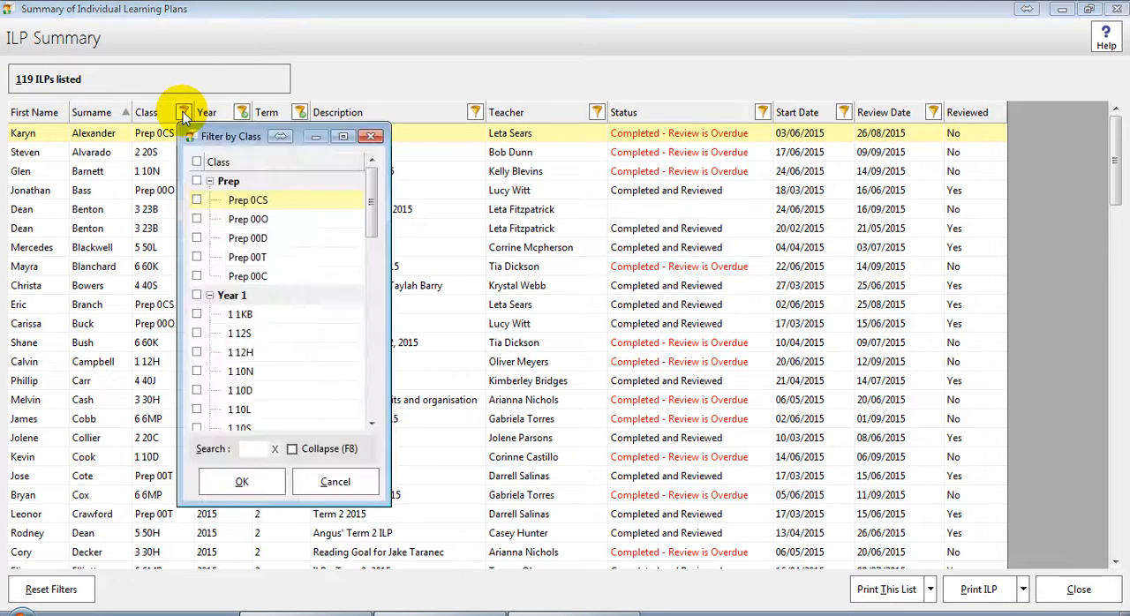
left_click_drag(373, 179, 374, 302)
left_click(196, 295)
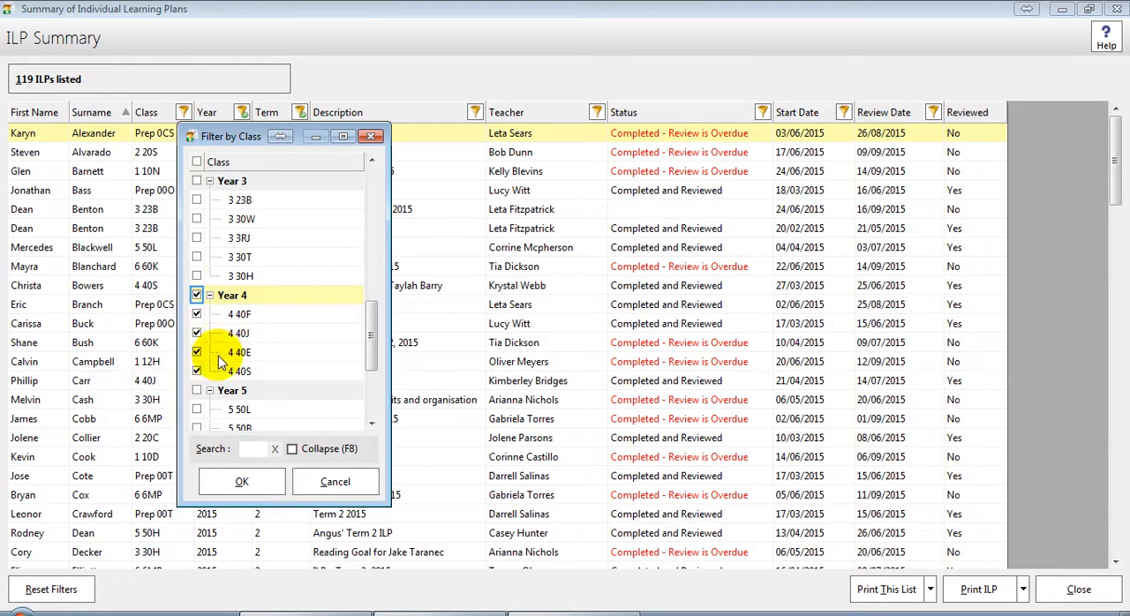
left_click(240, 476)
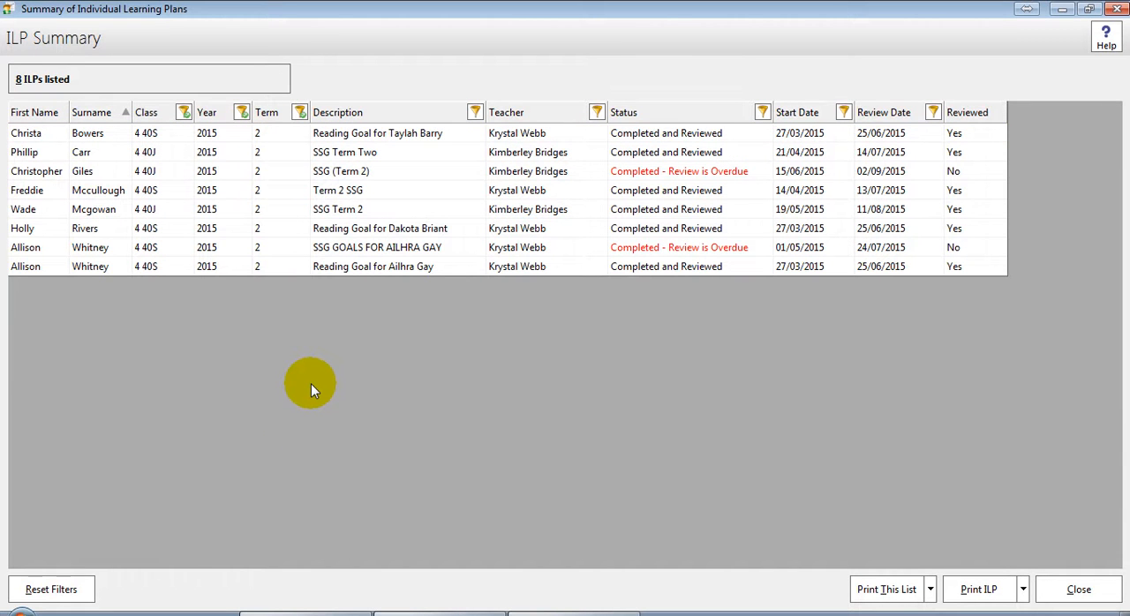
Step: Preview the 4 40J plan described as SSG (Term 2), close the preview, and reset all the summary filters
double_click(379, 176)
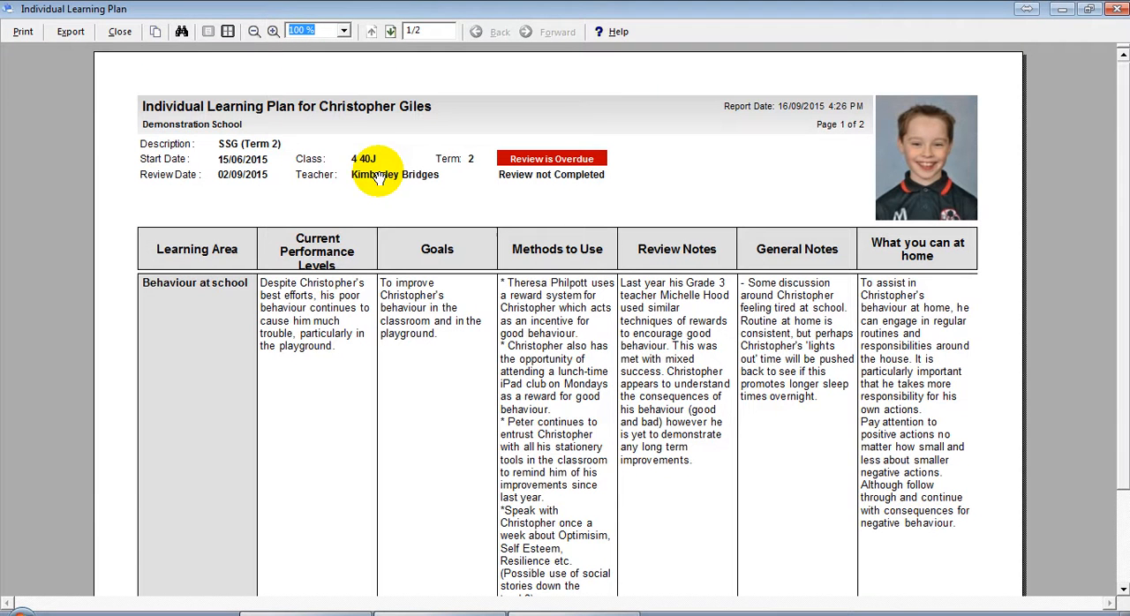
left_click(122, 33)
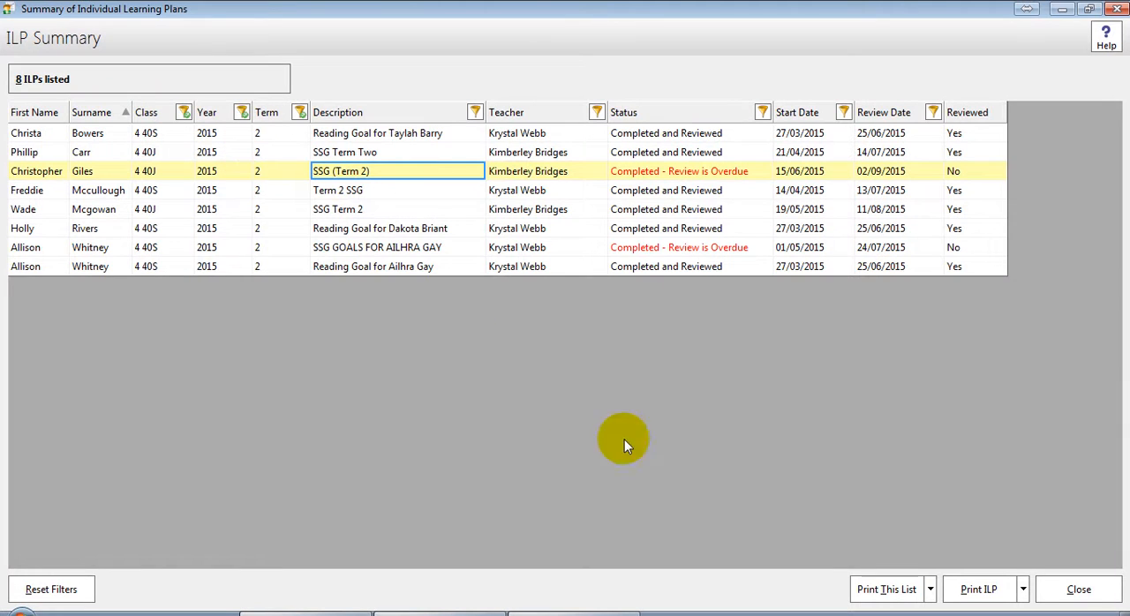
left_click(72, 589)
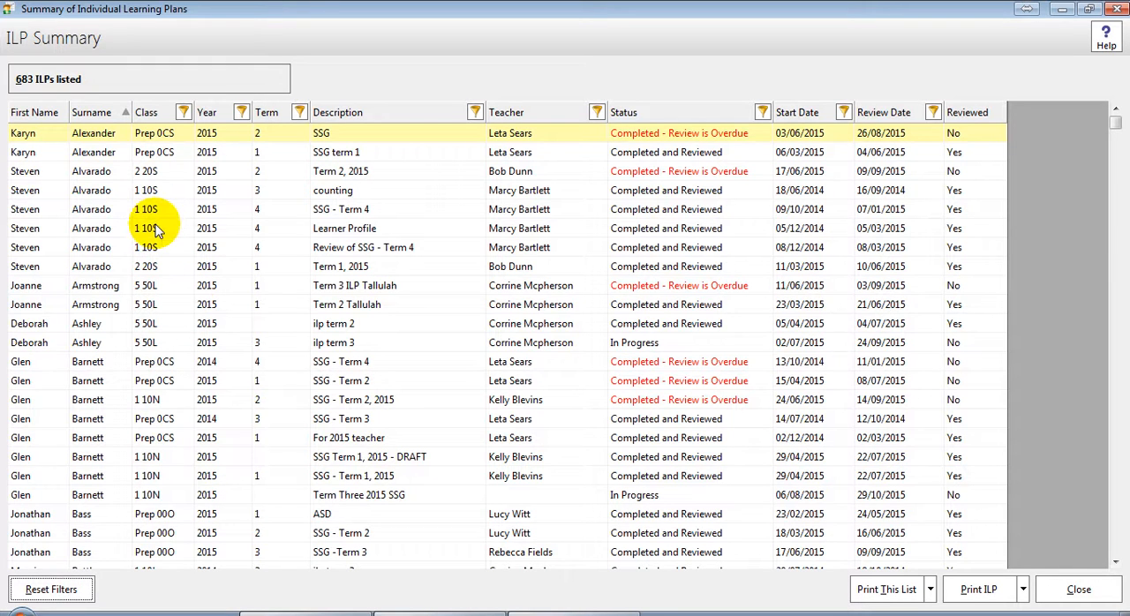
Step: Sort the ILP summary by first name and preview the second student's in-progress term 3 Reading plan
left_click(46, 114)
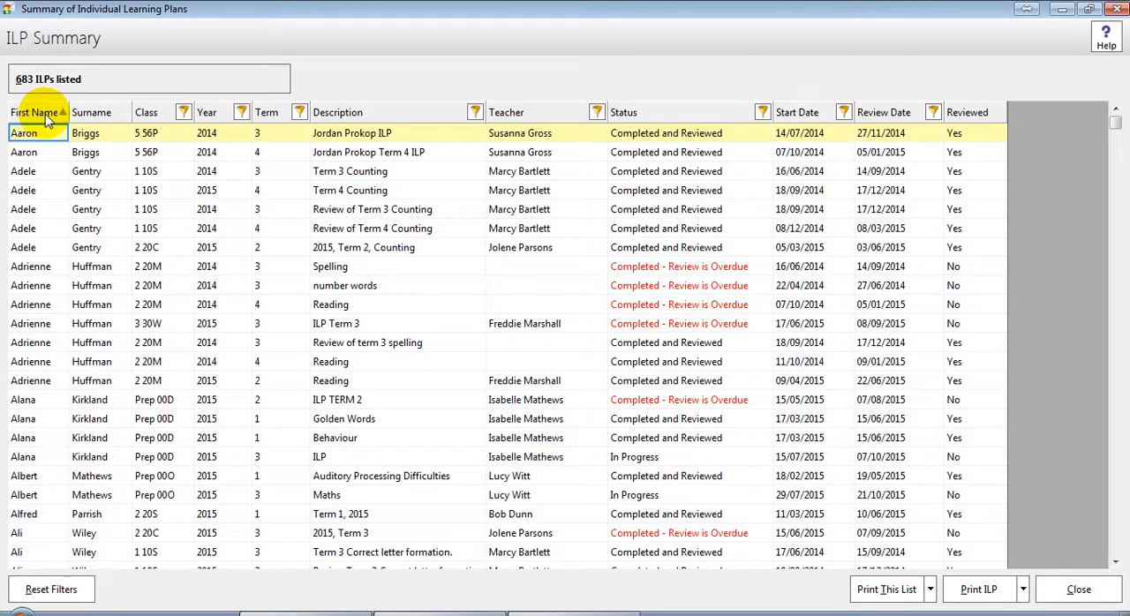
left_click_drag(1119, 128, 1091, 366)
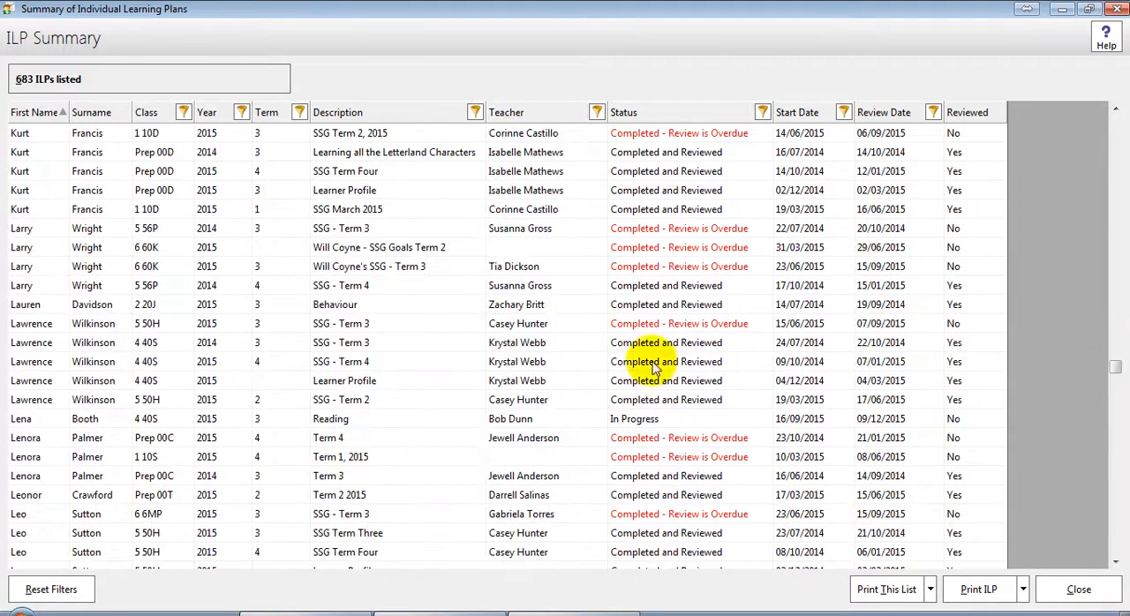
left_click(325, 420)
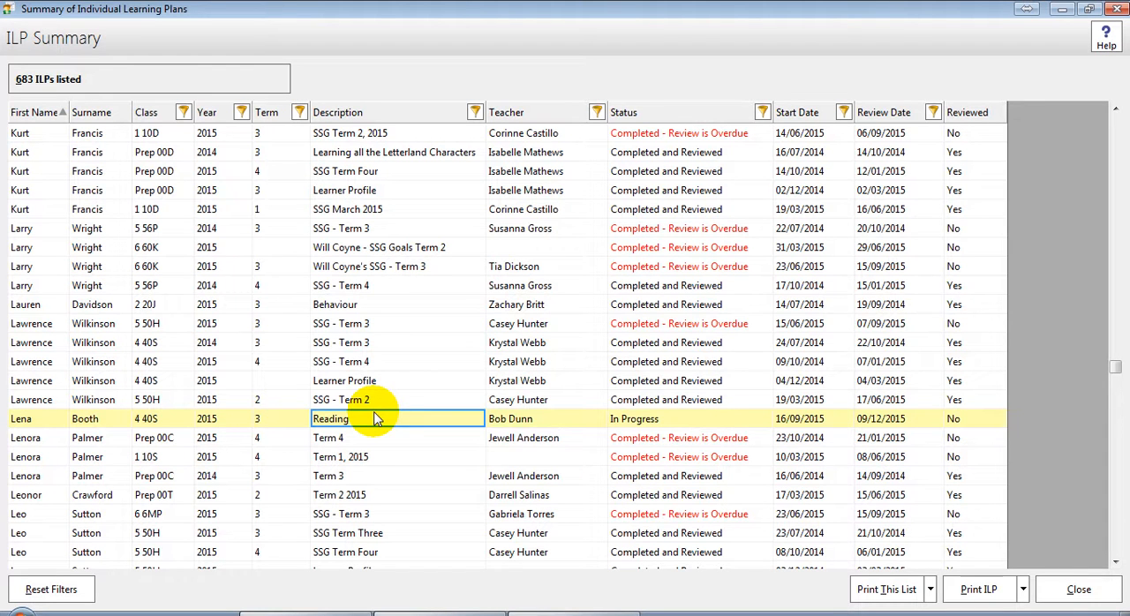
double_click(632, 421)
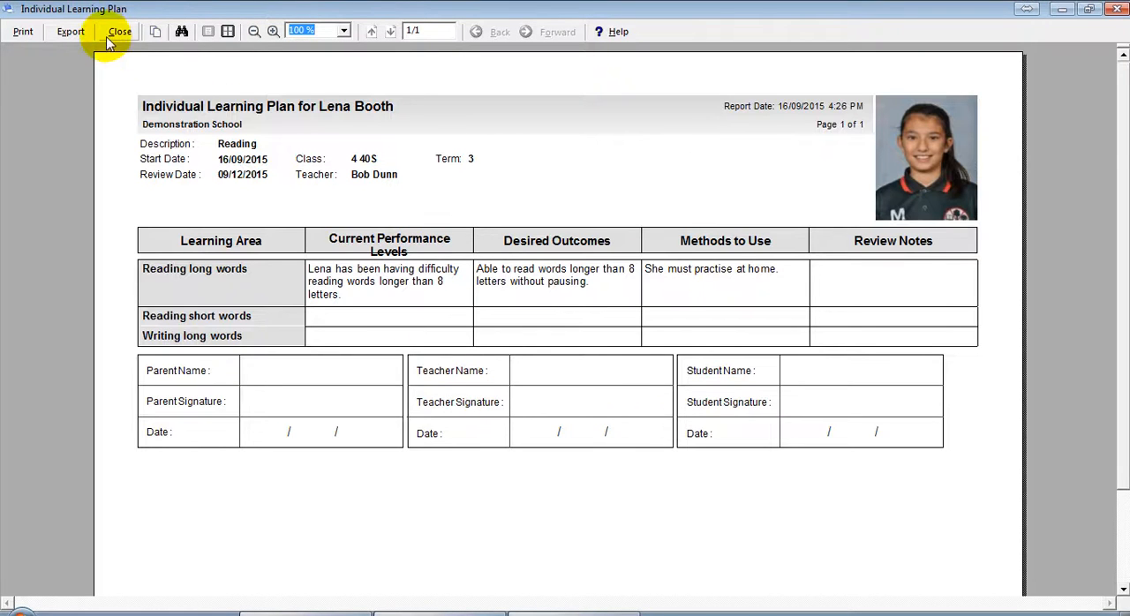
Step: Close the student's plan preview, then preview the printable report of the whole ILP summary list and close it
left_click(117, 33)
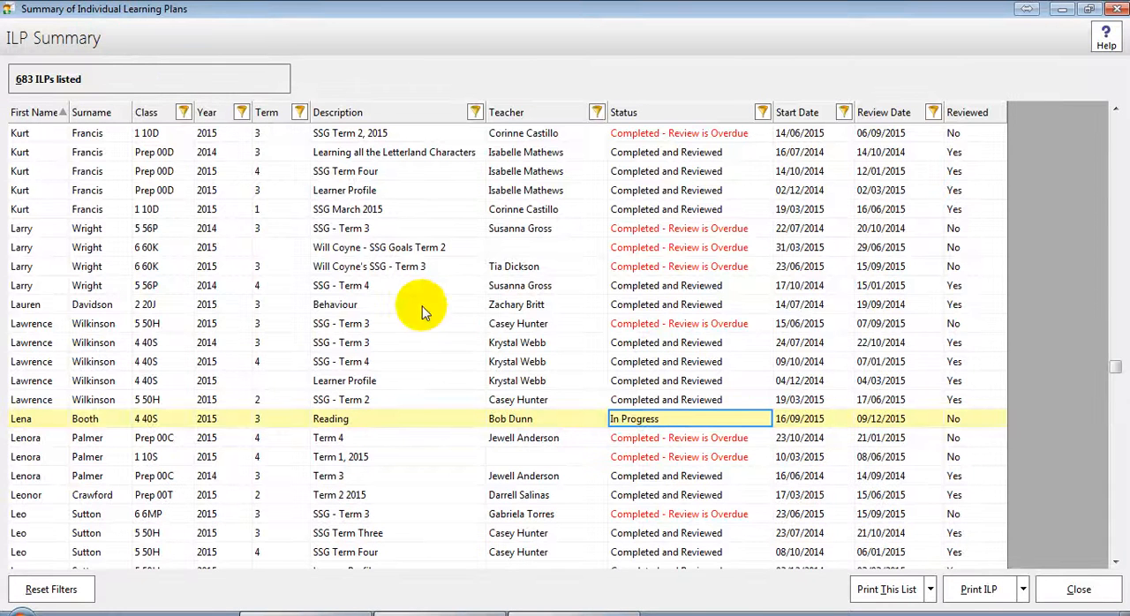
left_click(883, 589)
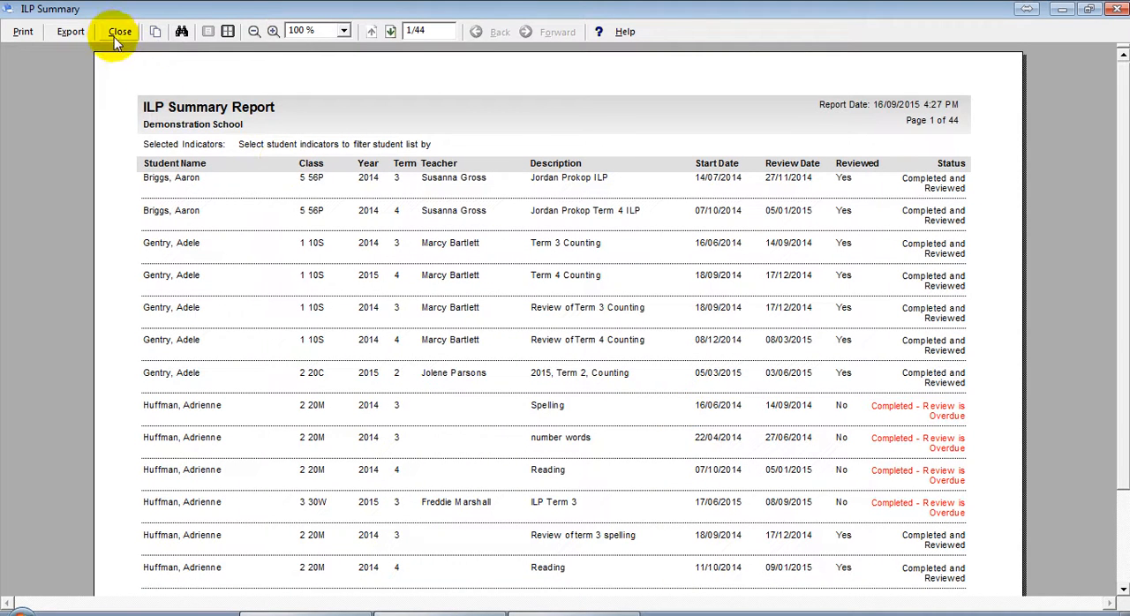
left_click(119, 32)
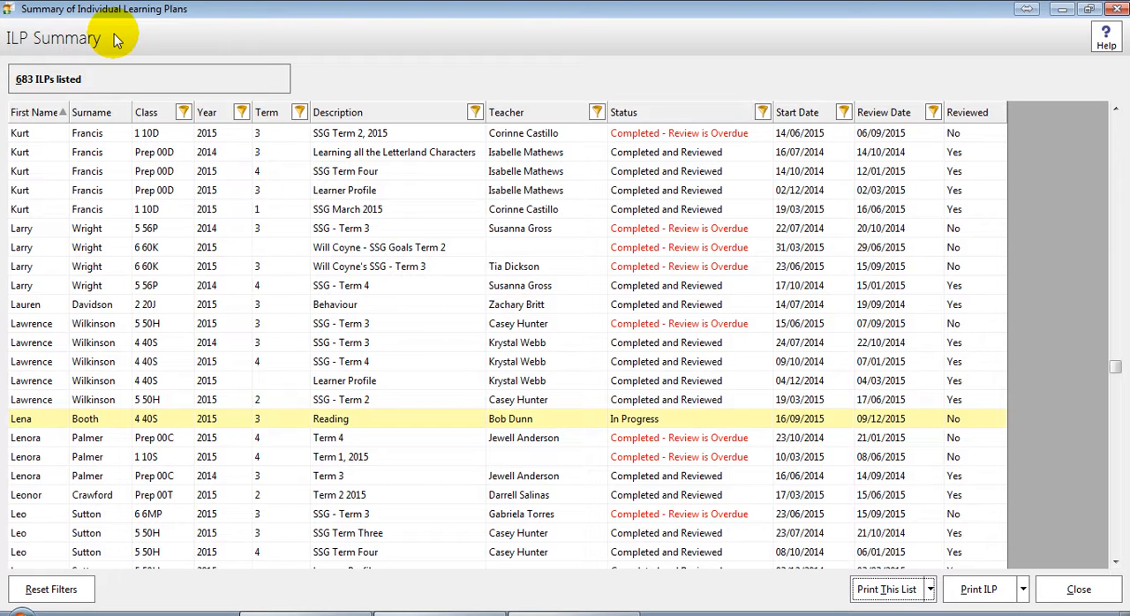
Step: Filter the ILP summary by status to list only the In Progress plans
left_click(761, 112)
left_click(811, 220)
left_click(837, 312)
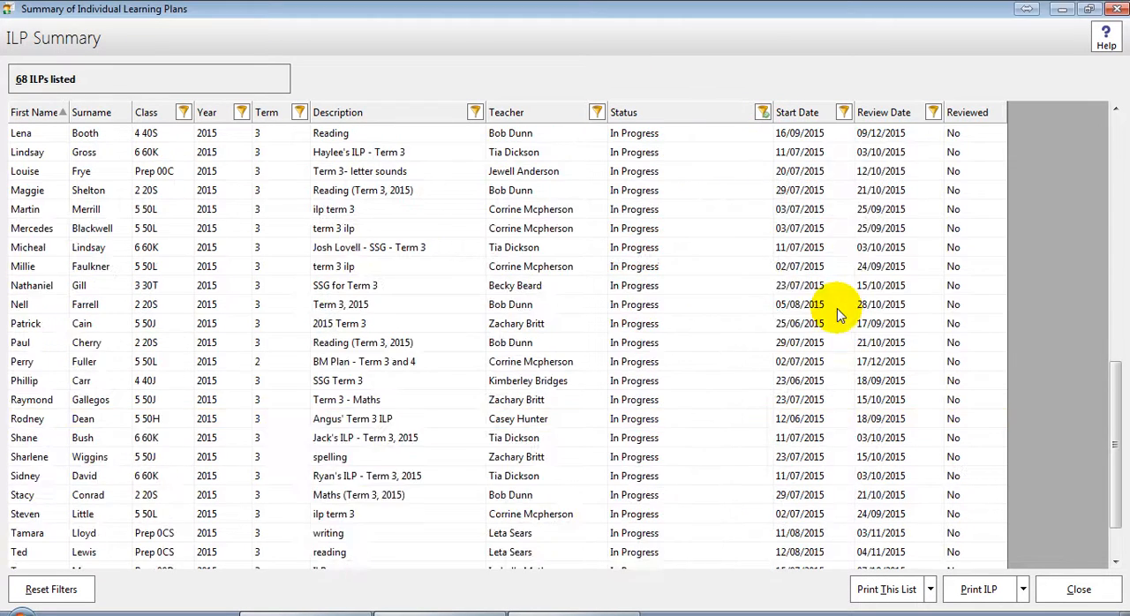
Step: Filter the in-progress plans by the class 5 50L teacher, then close the ILP summary
left_click(598, 114)
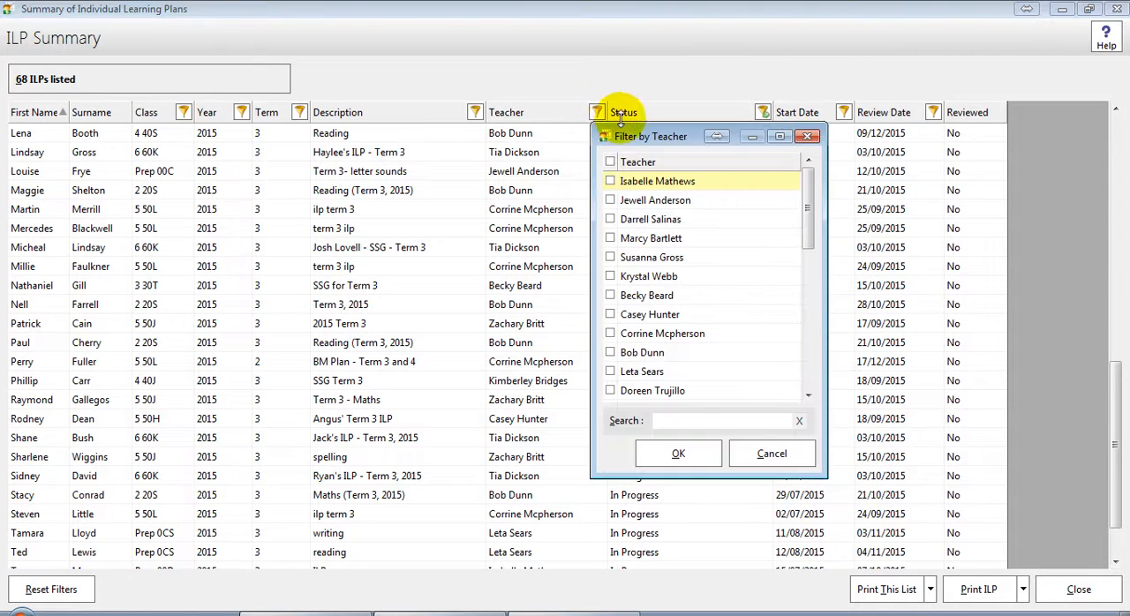
left_click(663, 333)
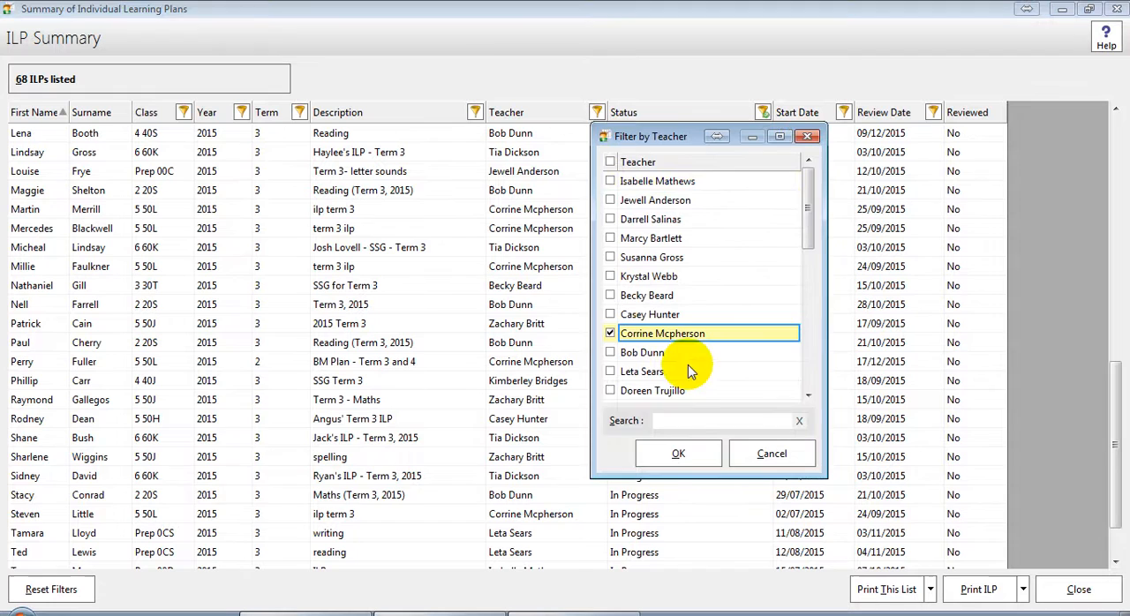
left_click(676, 454)
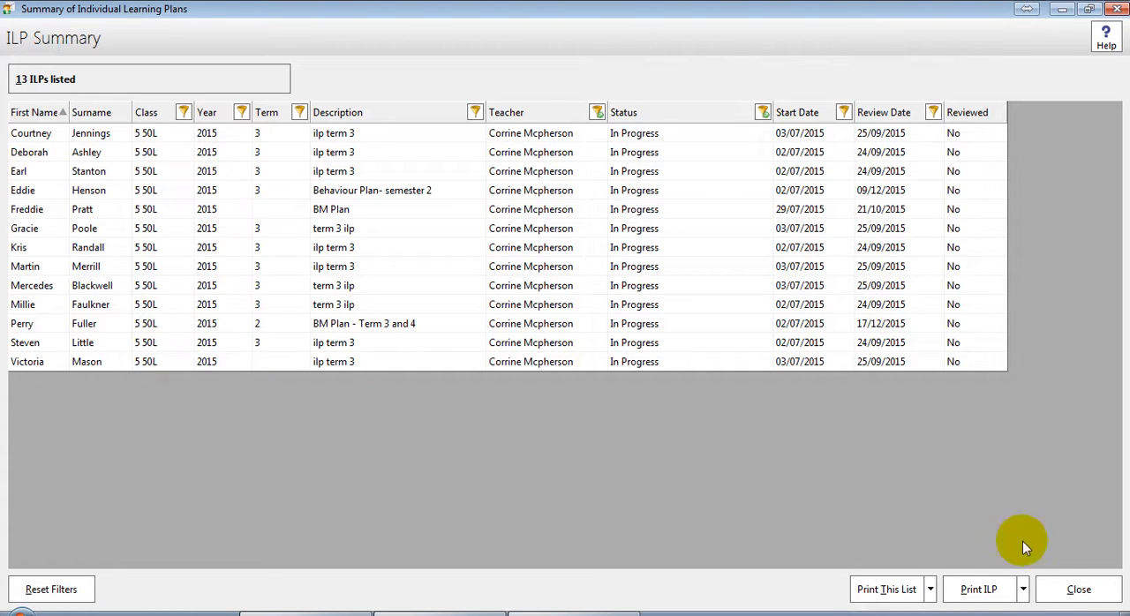
left_click(1057, 593)
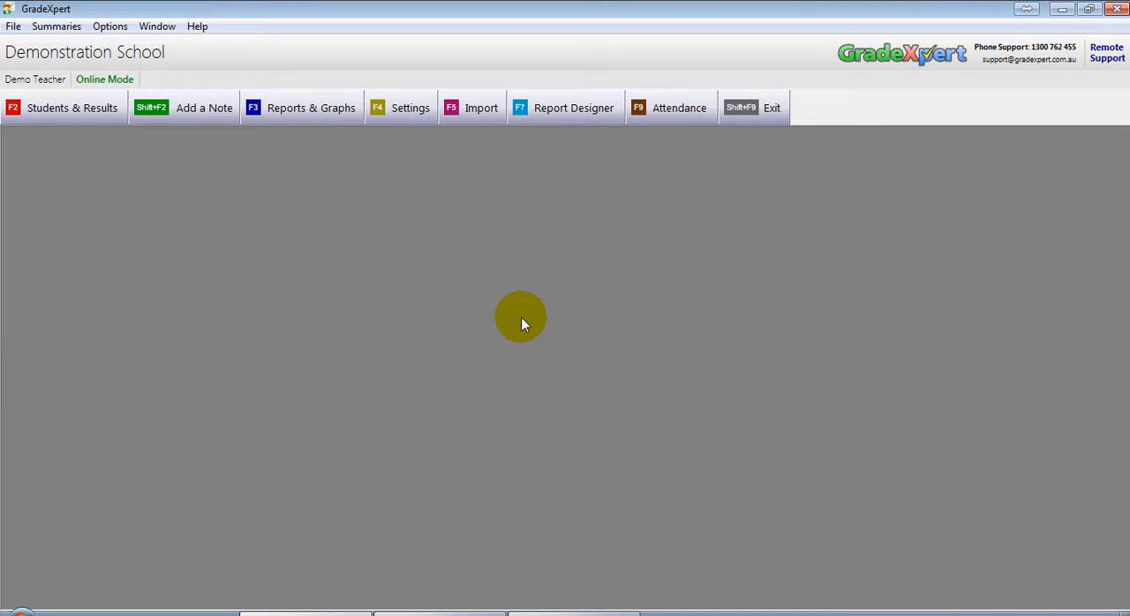
Step: In the Other Settings, change the Individual Learning Plan term to Individual Education Plan and its abbreviation to IEP
left_click(422, 116)
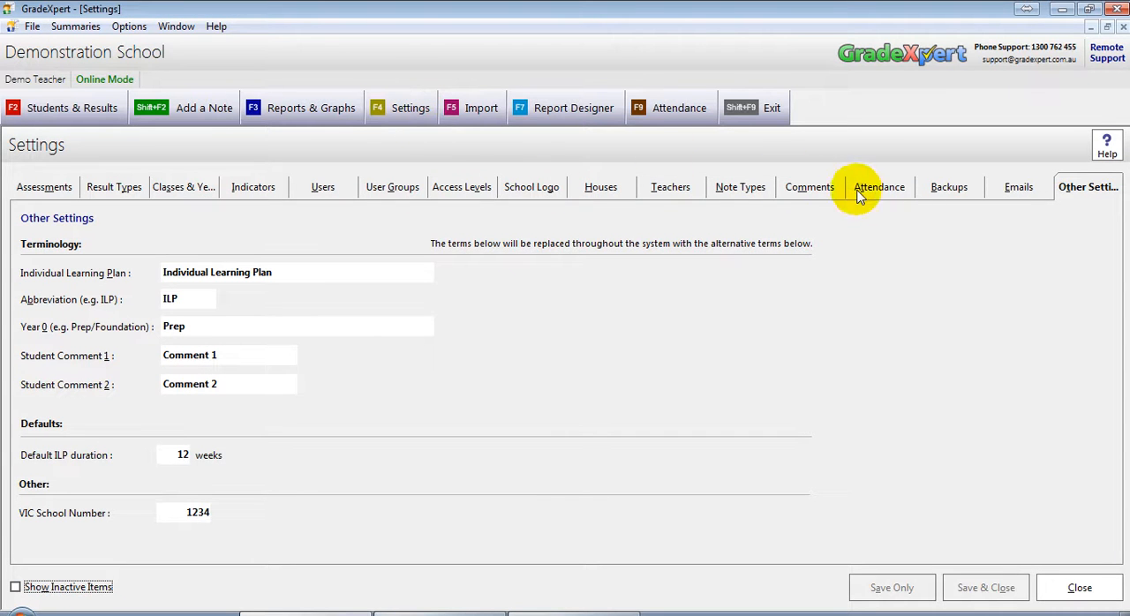
left_click(1094, 189)
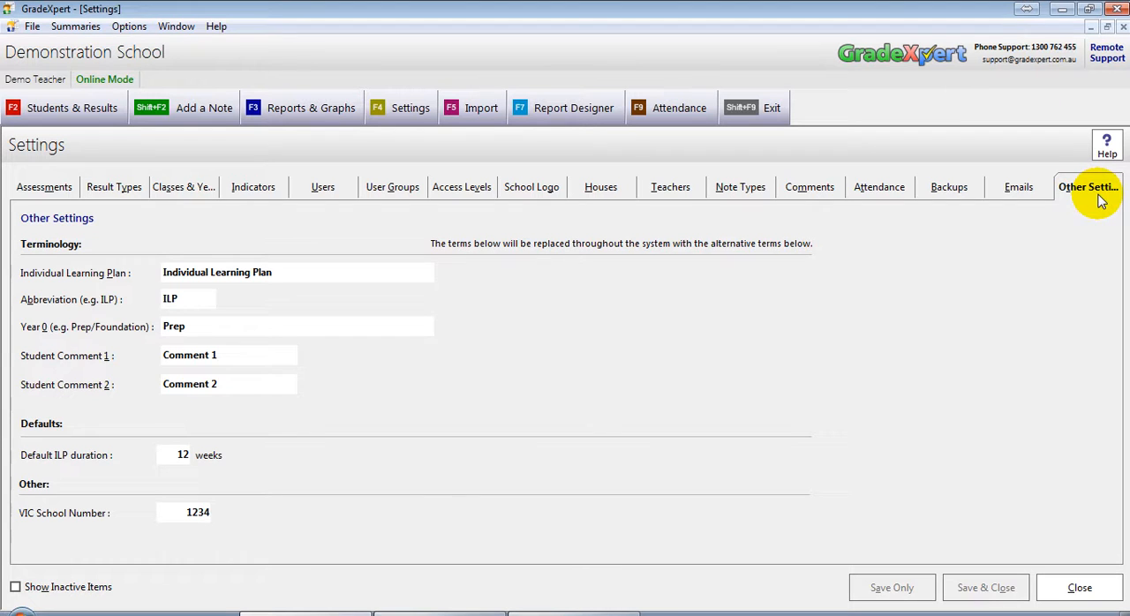
left_click(305, 272)
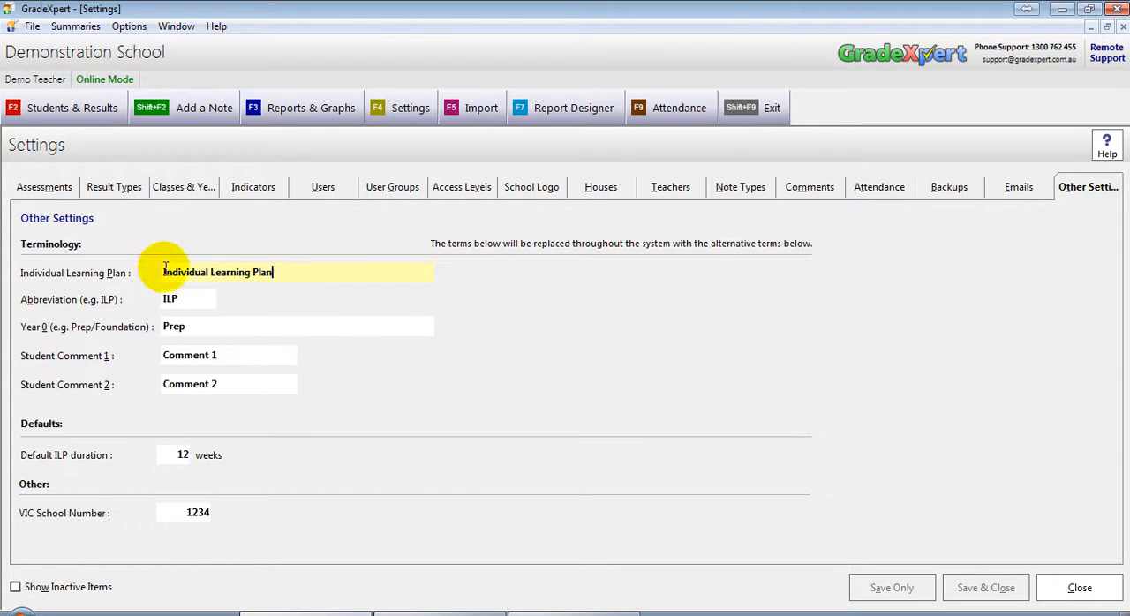
double_click(235, 276)
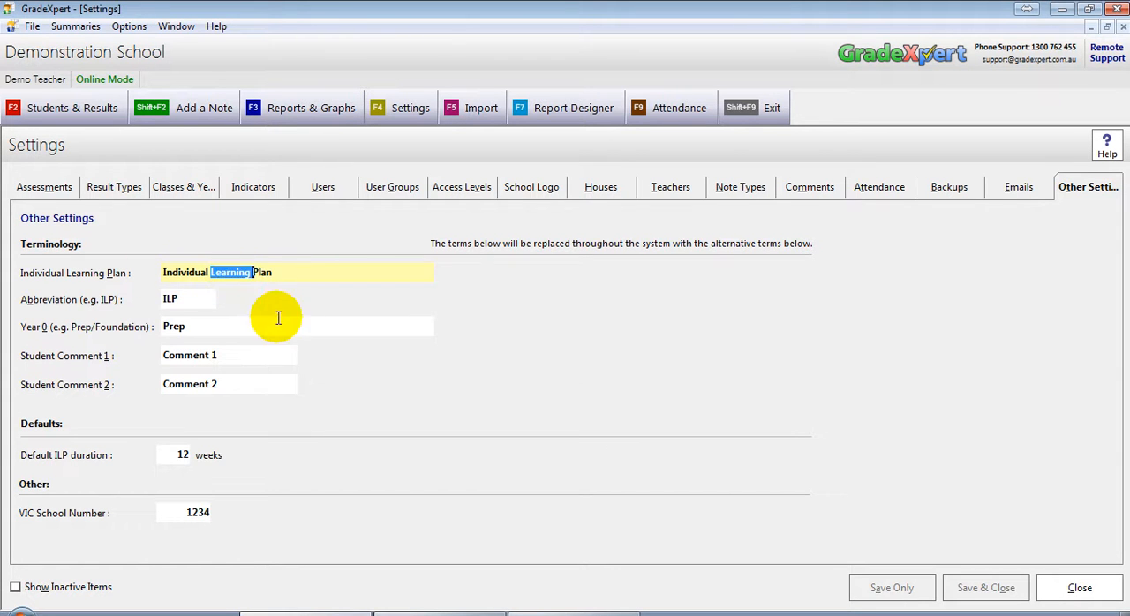
type("Education")
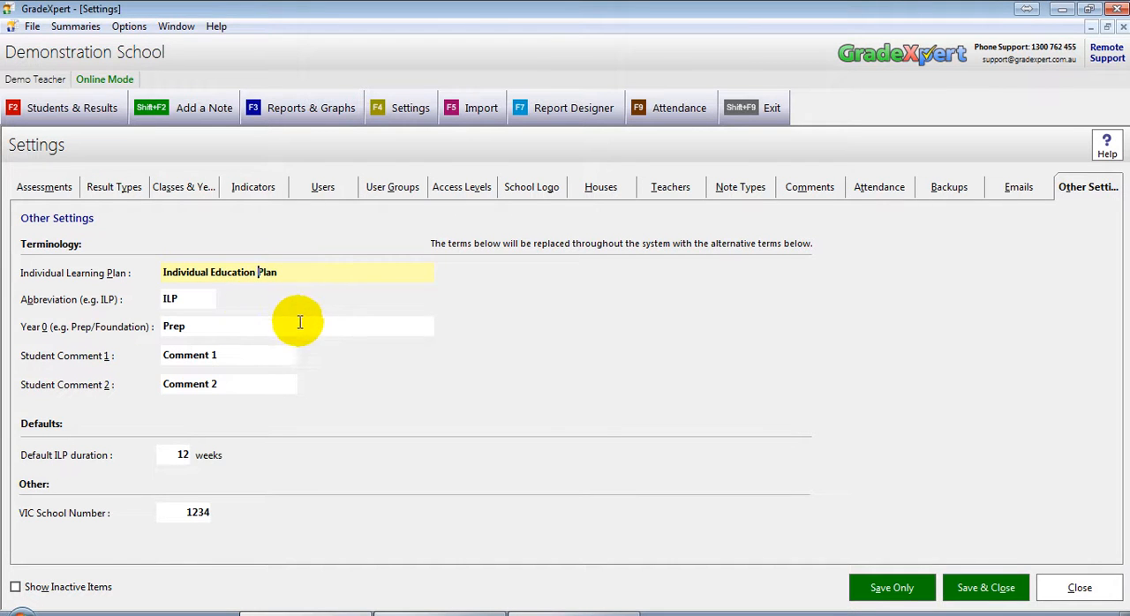
double_click(205, 300)
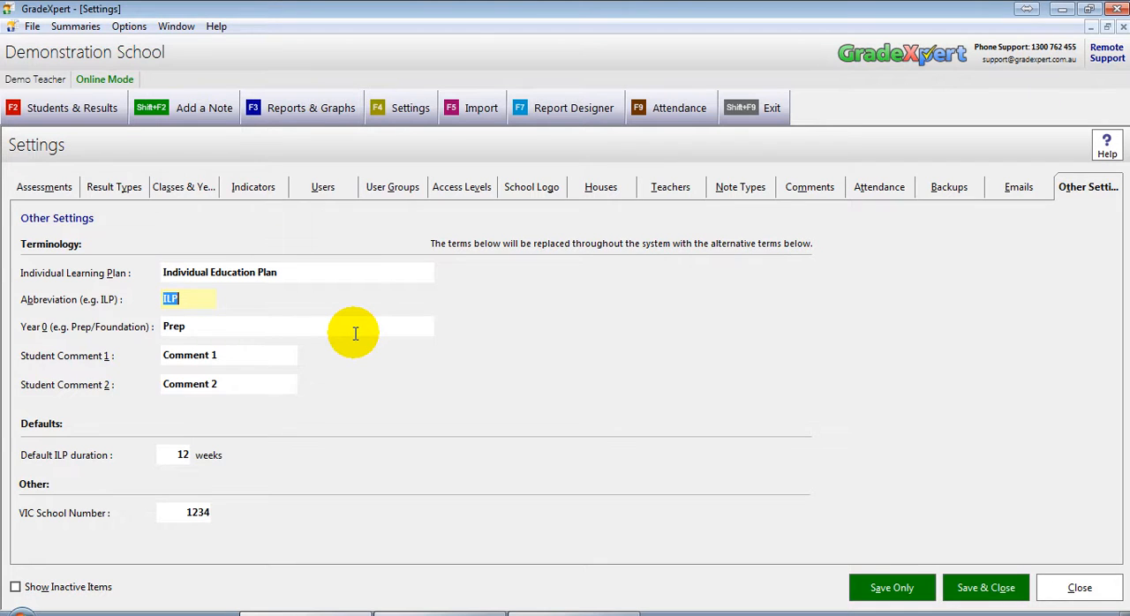
type("IEP")
Step: Set the default ILP duration to 4 weeks, then save and close the settings
double_click(180, 456)
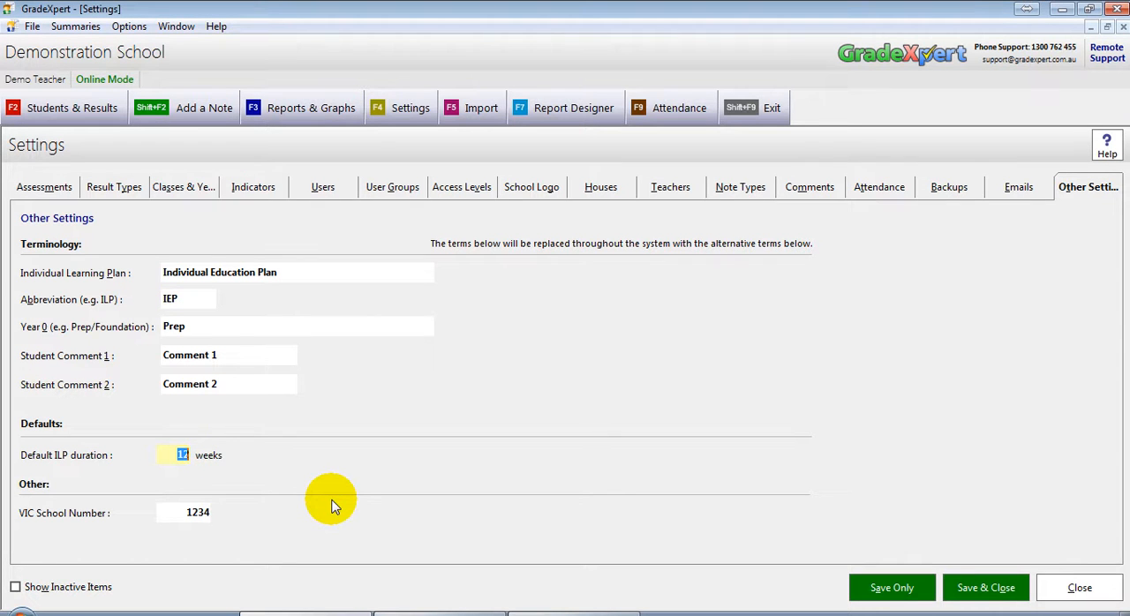
type("4")
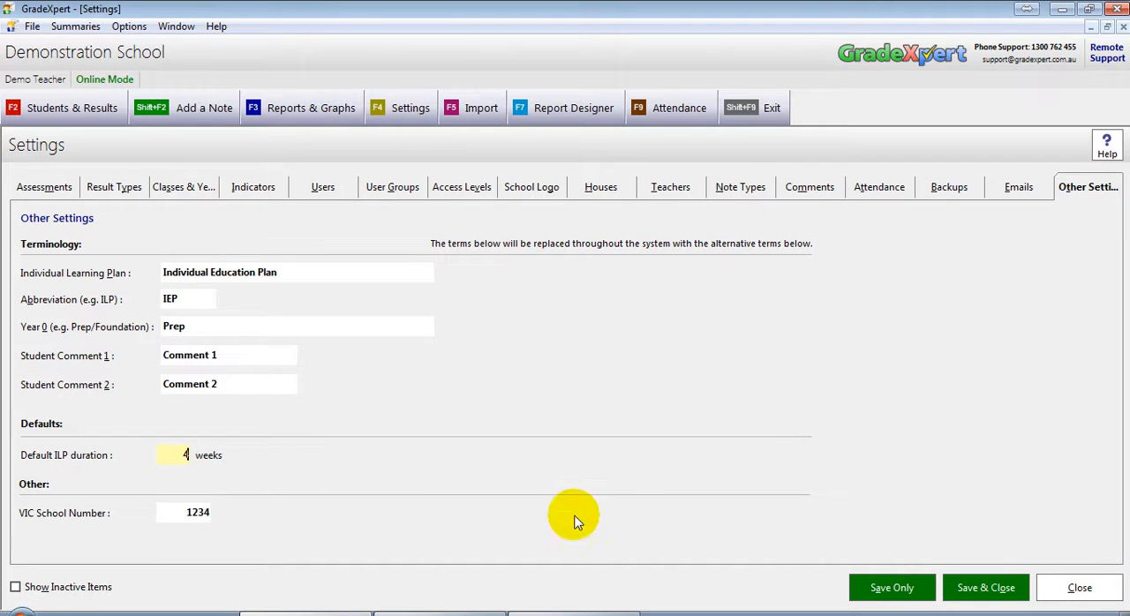
left_click(999, 587)
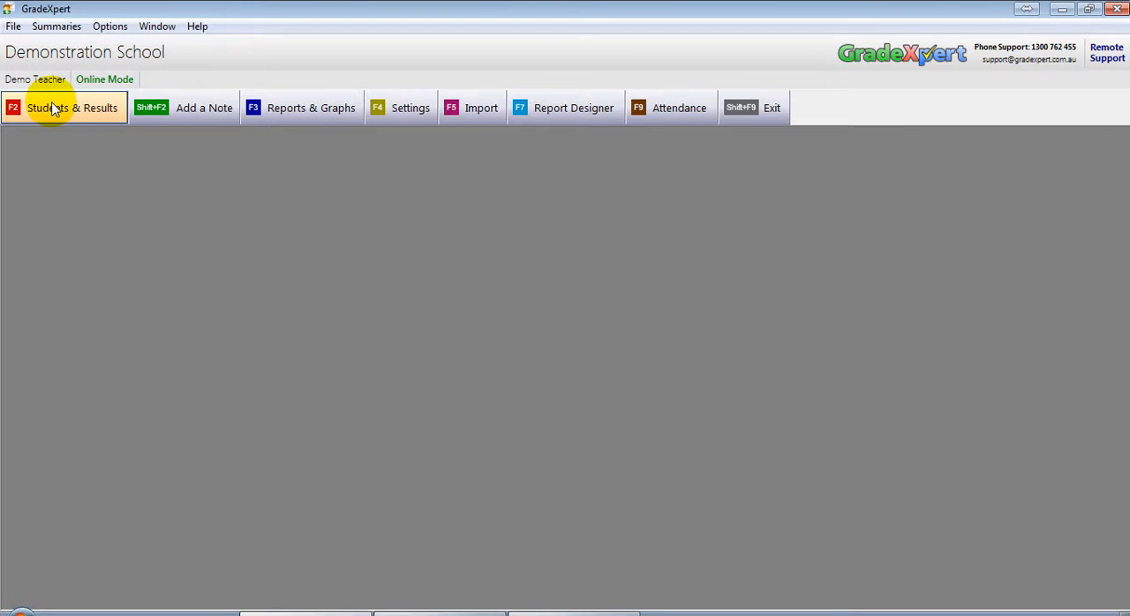
Step: Set the first 4 40S student's Reading IEP to start on 16/08/2015 with review date 14/09/2015, and save it
left_click(53, 108)
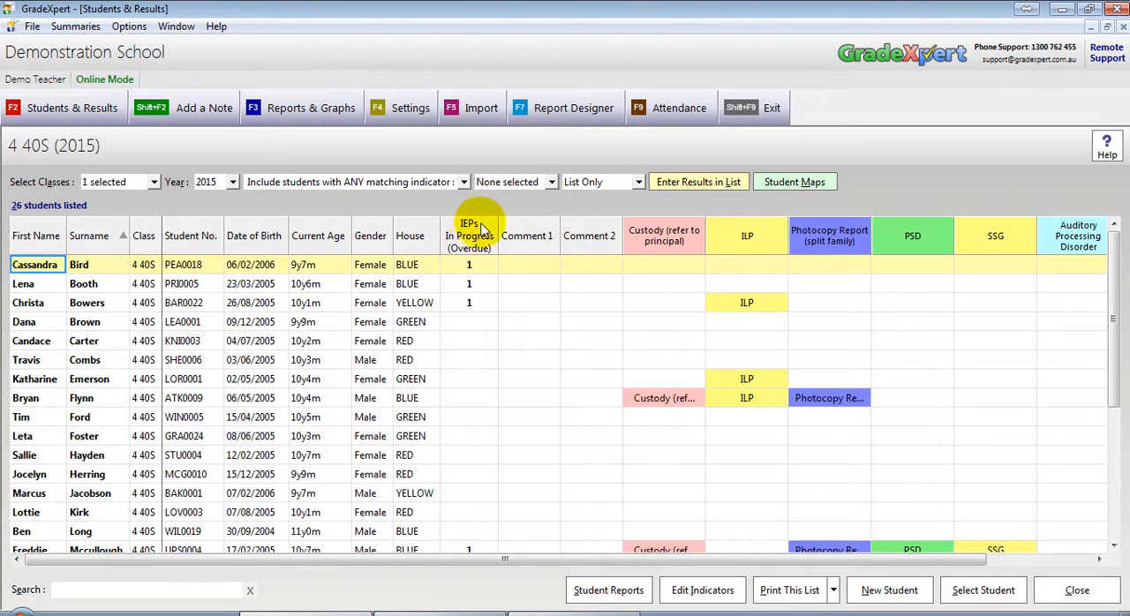
left_click(46, 264)
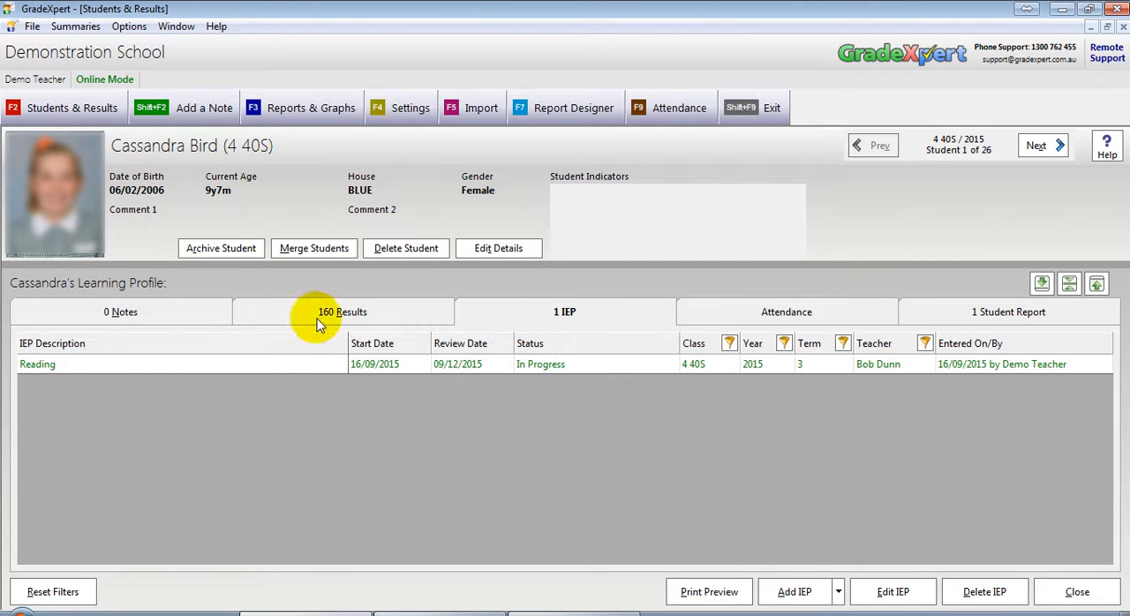
double_click(533, 367)
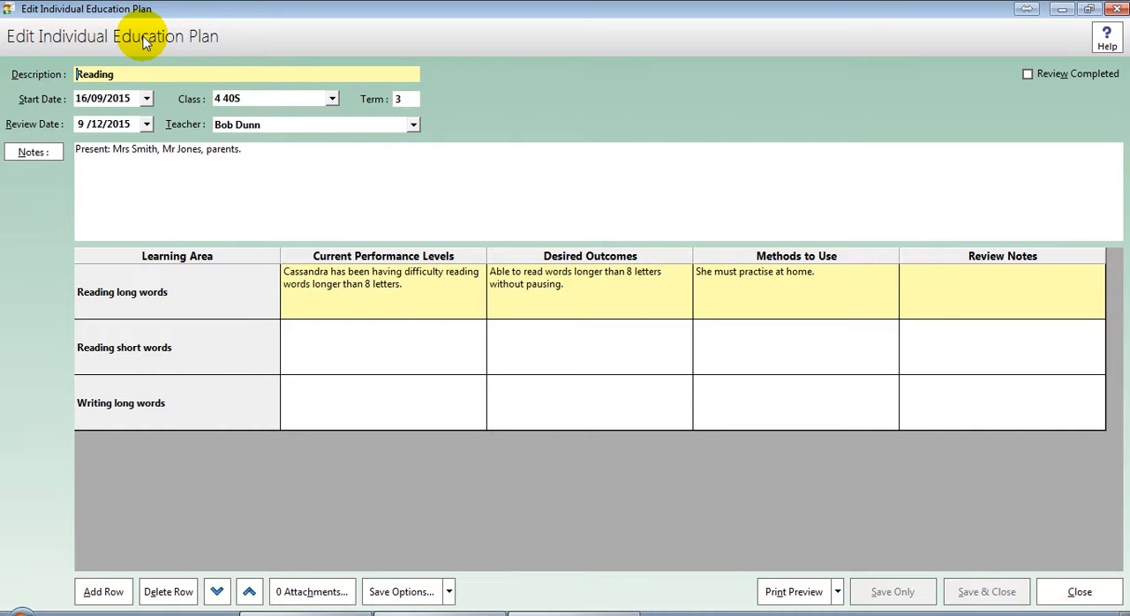
left_click(95, 101)
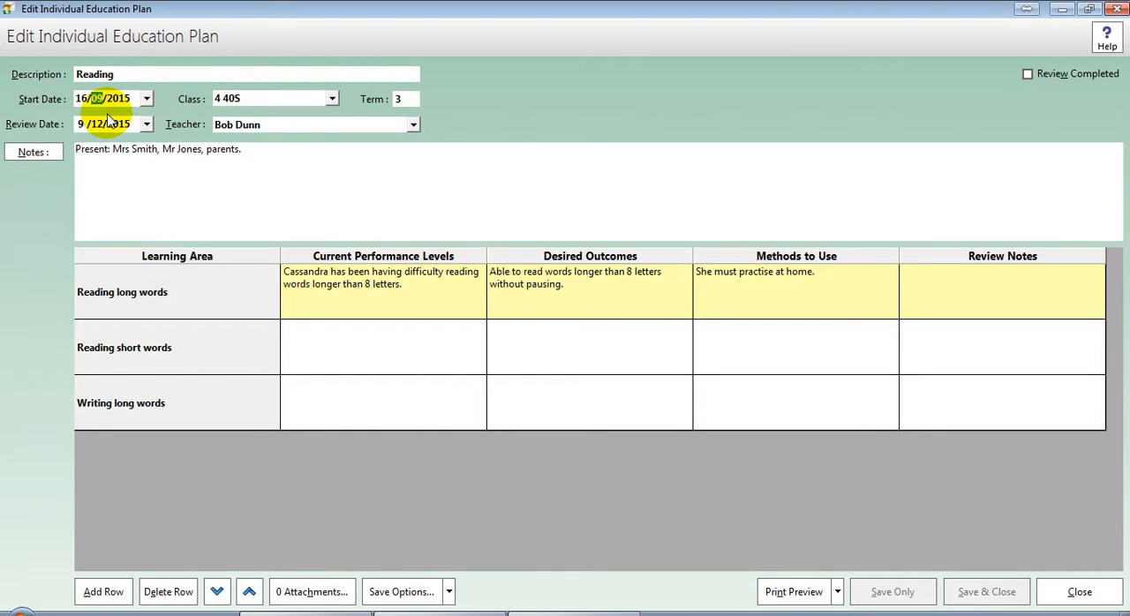
left_click(83, 125)
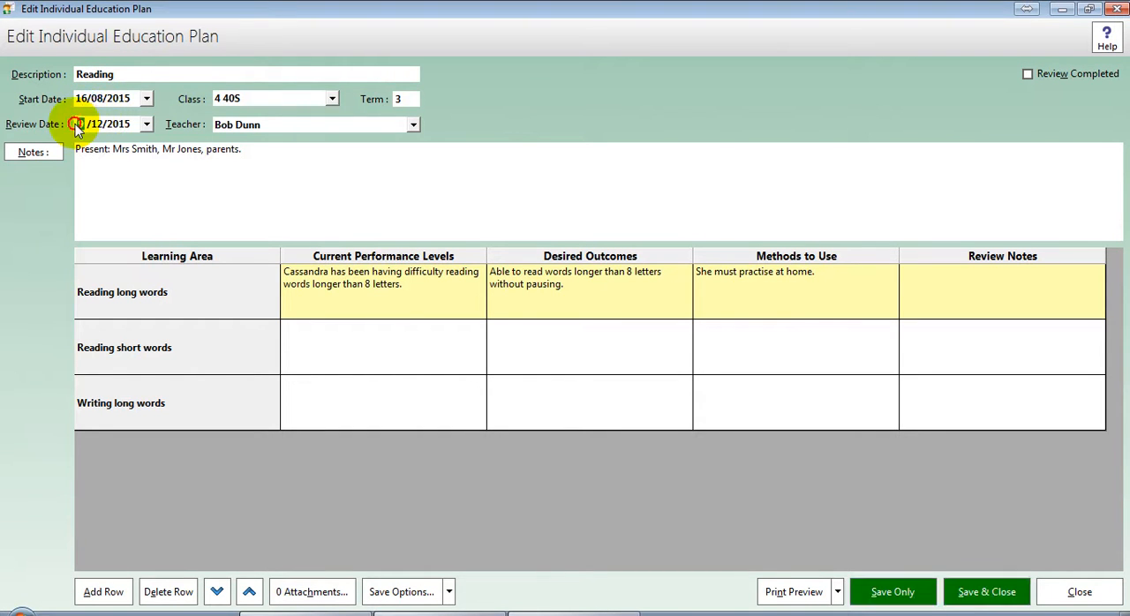
type("14")
key("Tab")
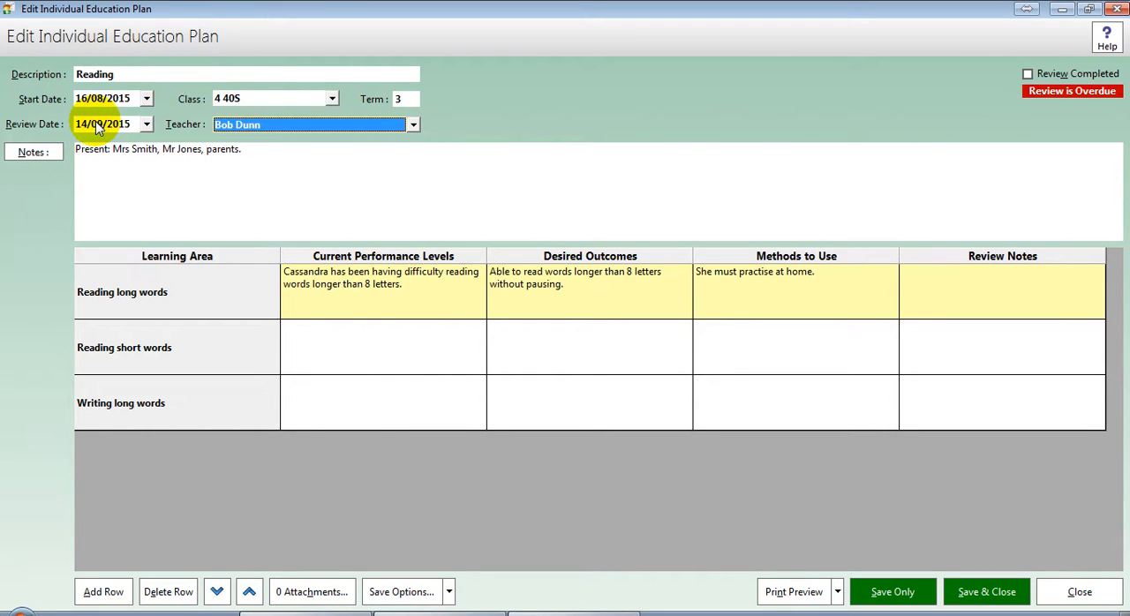
left_click(255, 156)
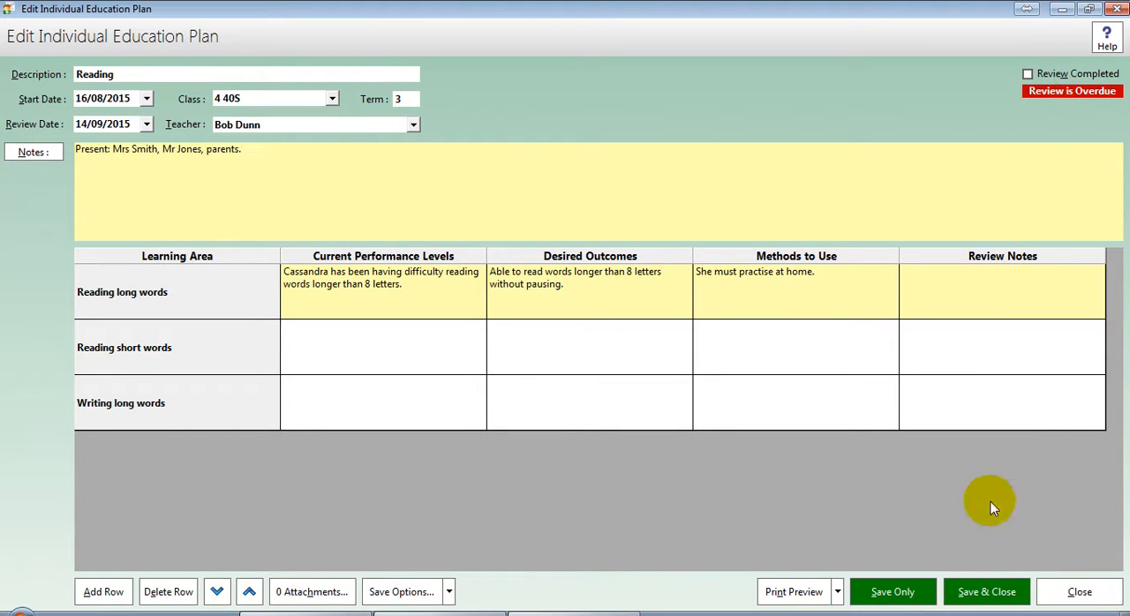
left_click(981, 589)
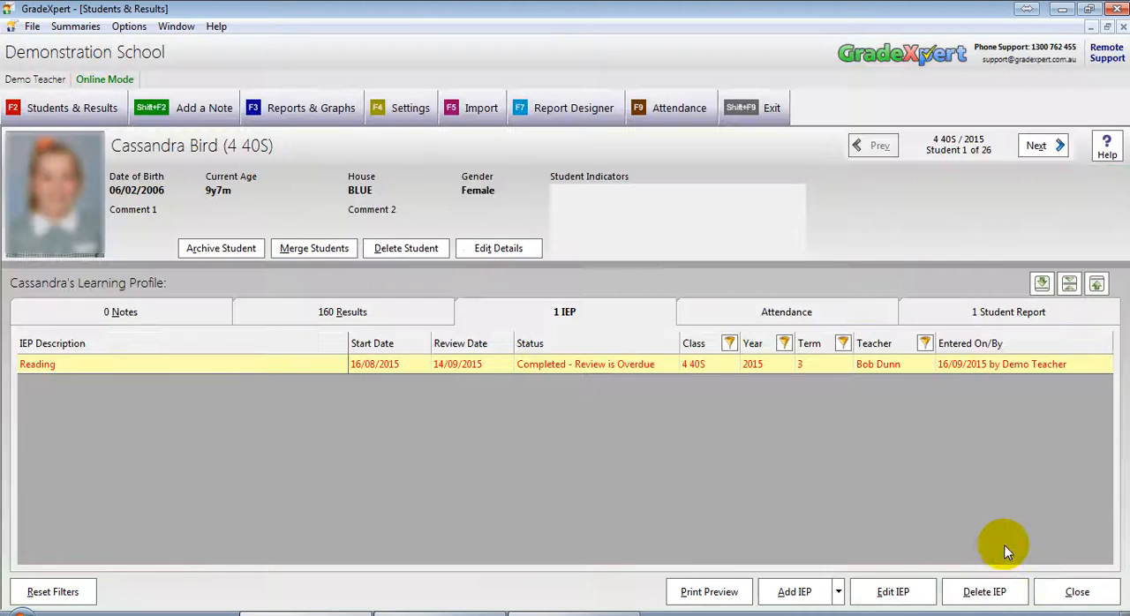
Step: Select the Reading plan's status, then close the student's record and the class list
left_click(639, 362)
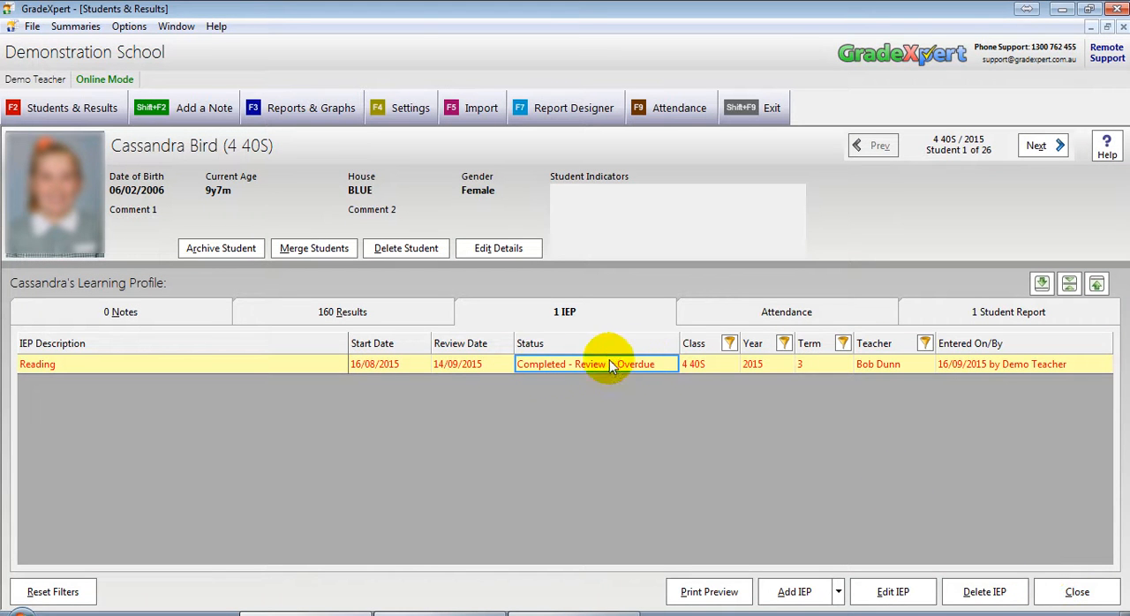
left_click(1078, 592)
left_click(1094, 598)
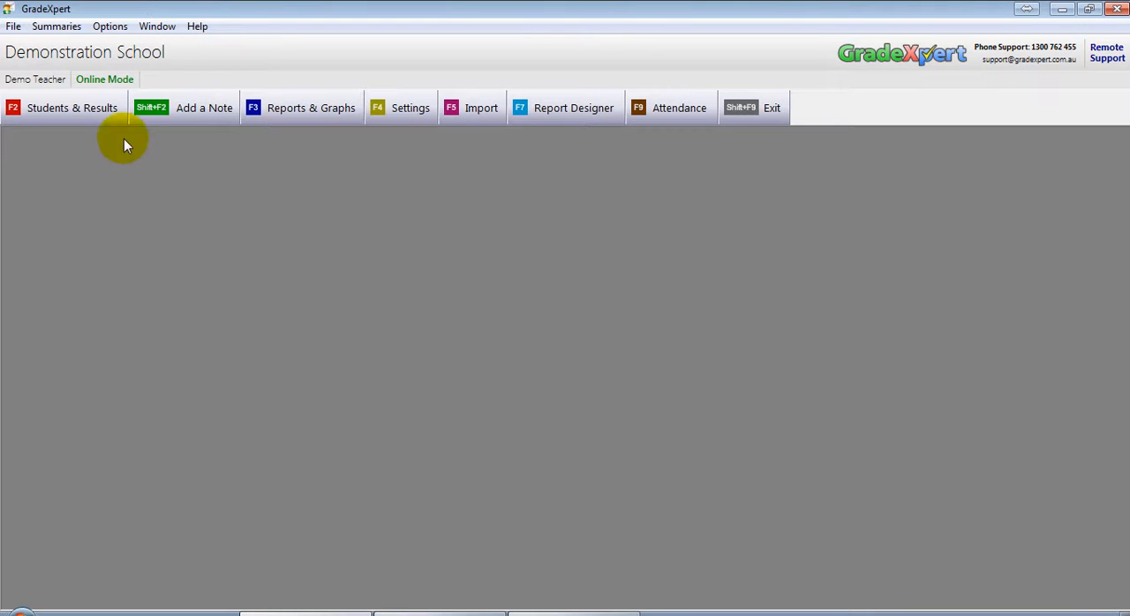
Step: Reopen the first 4 40S student's Reading IEP, mark it as Review Completed, and save and close it
left_click(83, 107)
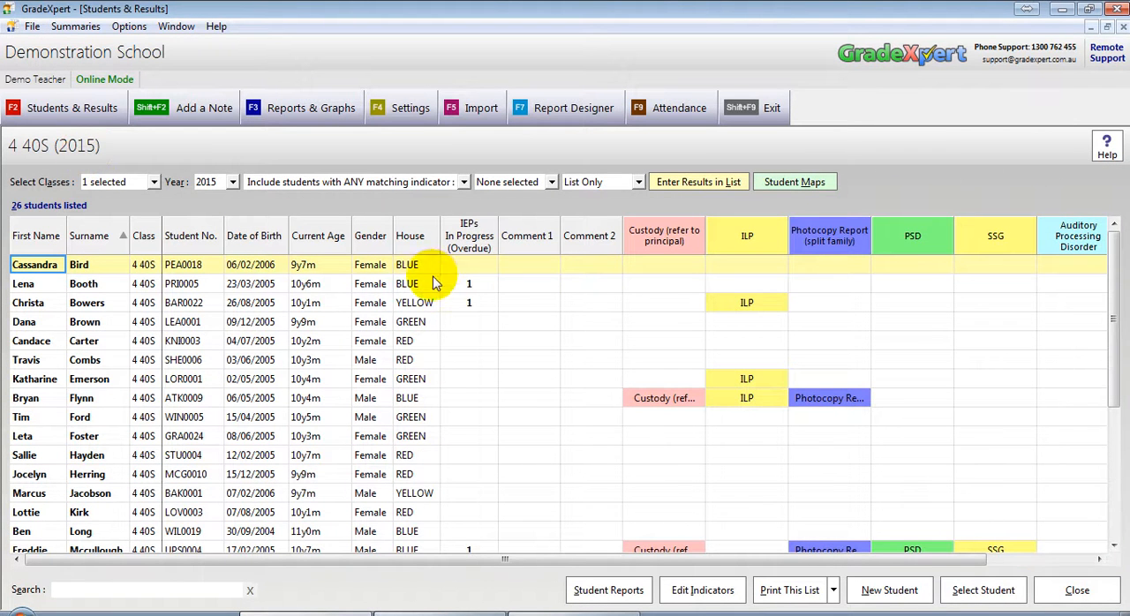
double_click(73, 270)
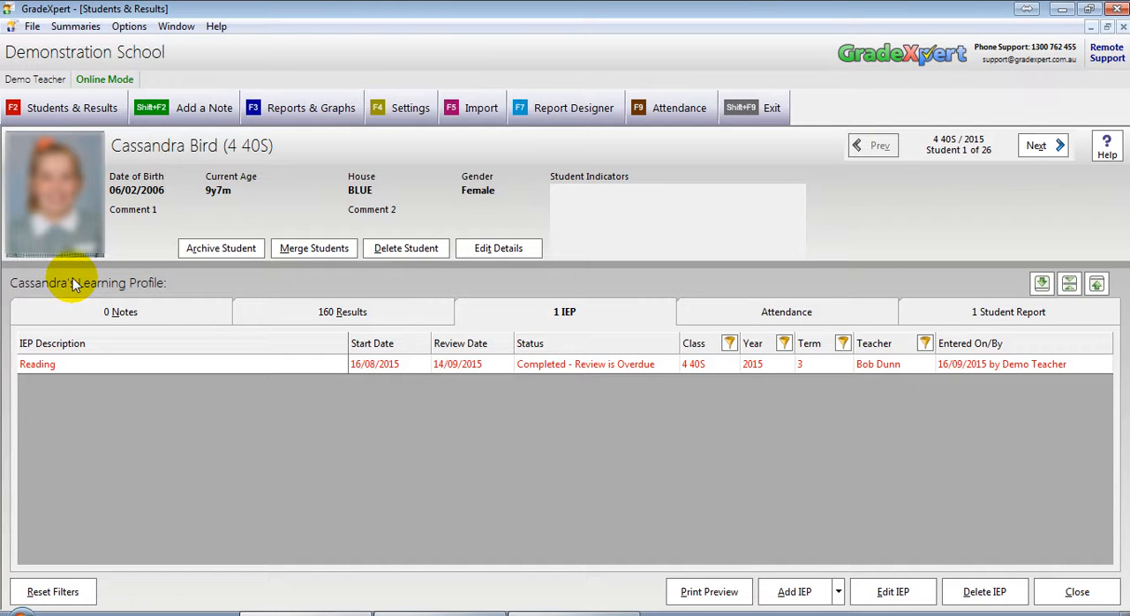
left_click(626, 367)
double_click(632, 369)
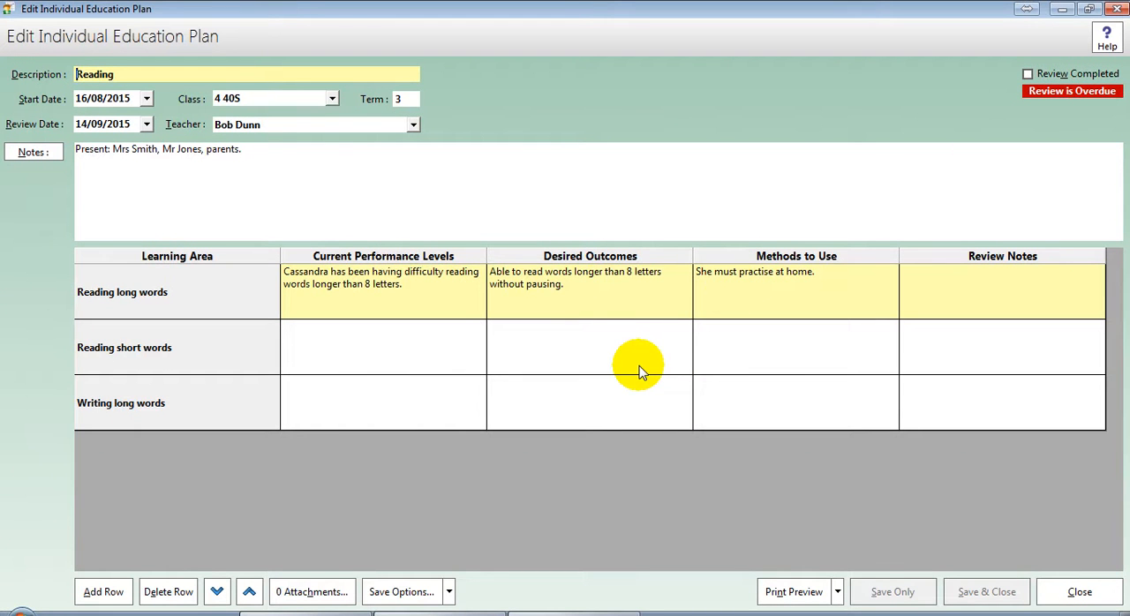
left_click(1053, 74)
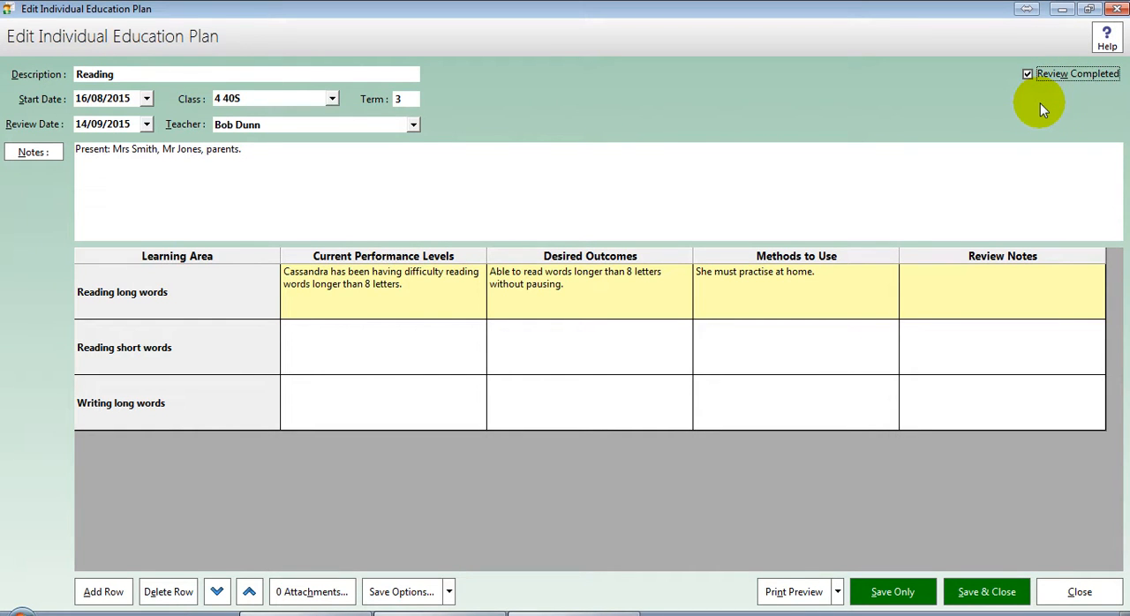
left_click(973, 586)
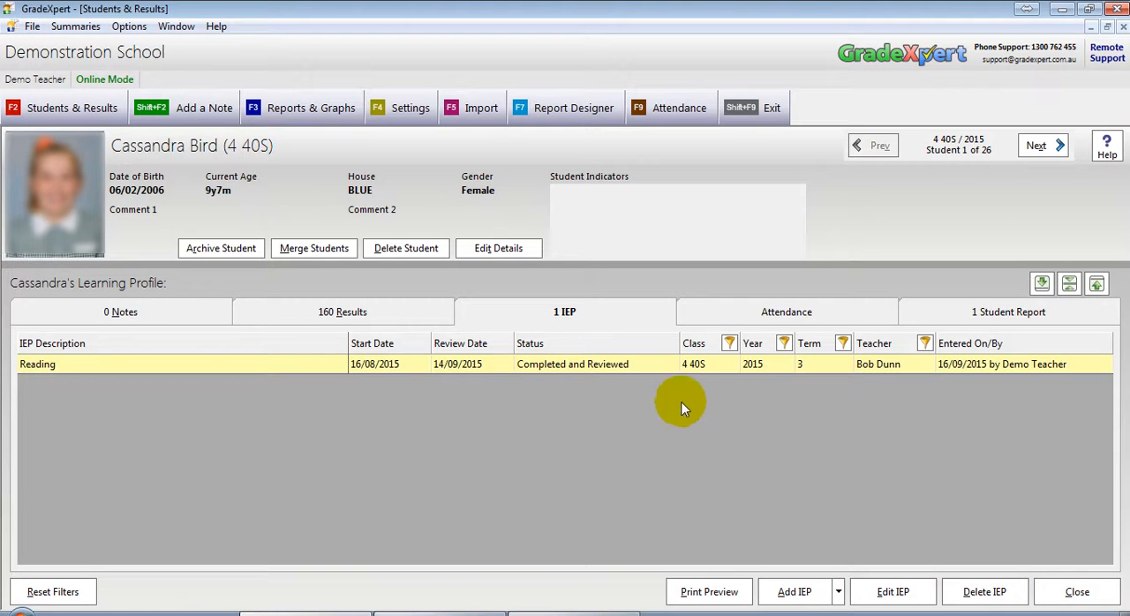
Step: Reopen the Reading IEP, set its review date to 14/12/2015, clear Review Completed, and save and close it
left_click(637, 370)
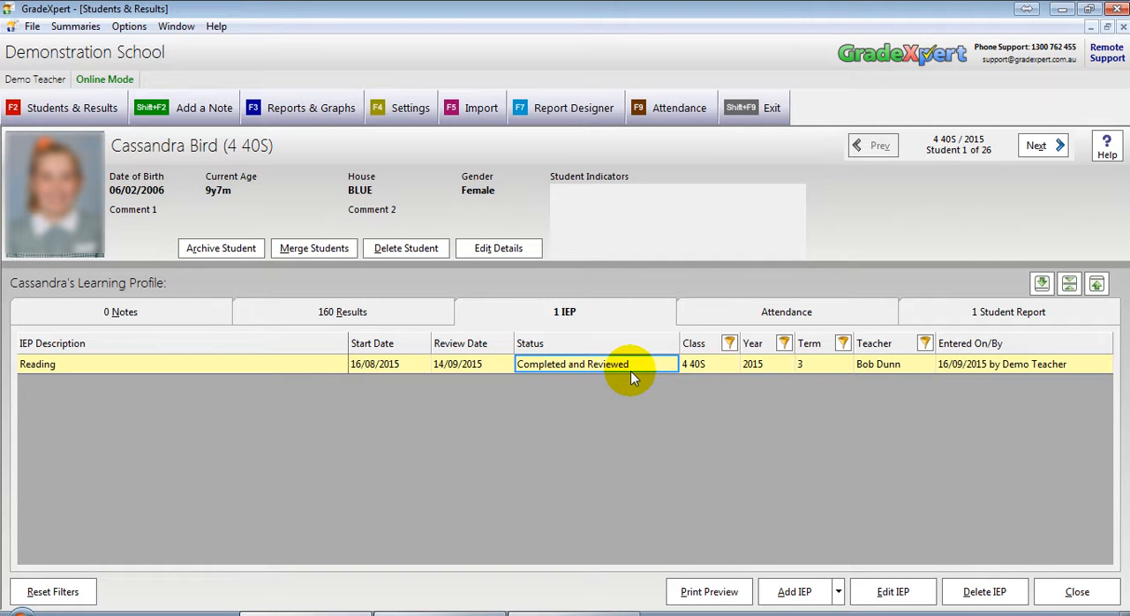
left_click(630, 371)
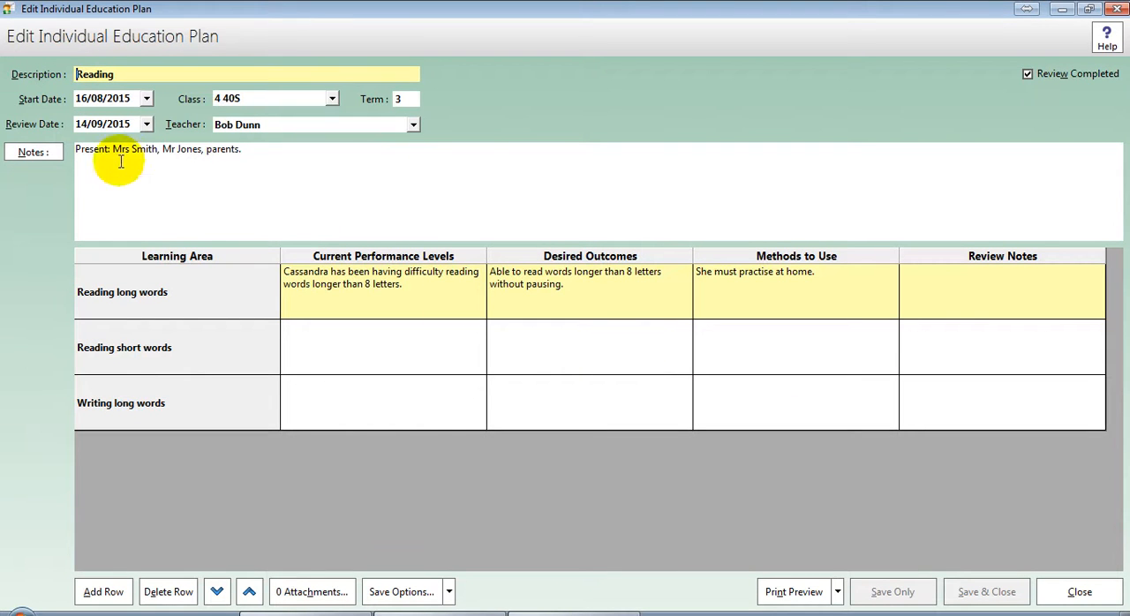
left_click(96, 125)
type("12")
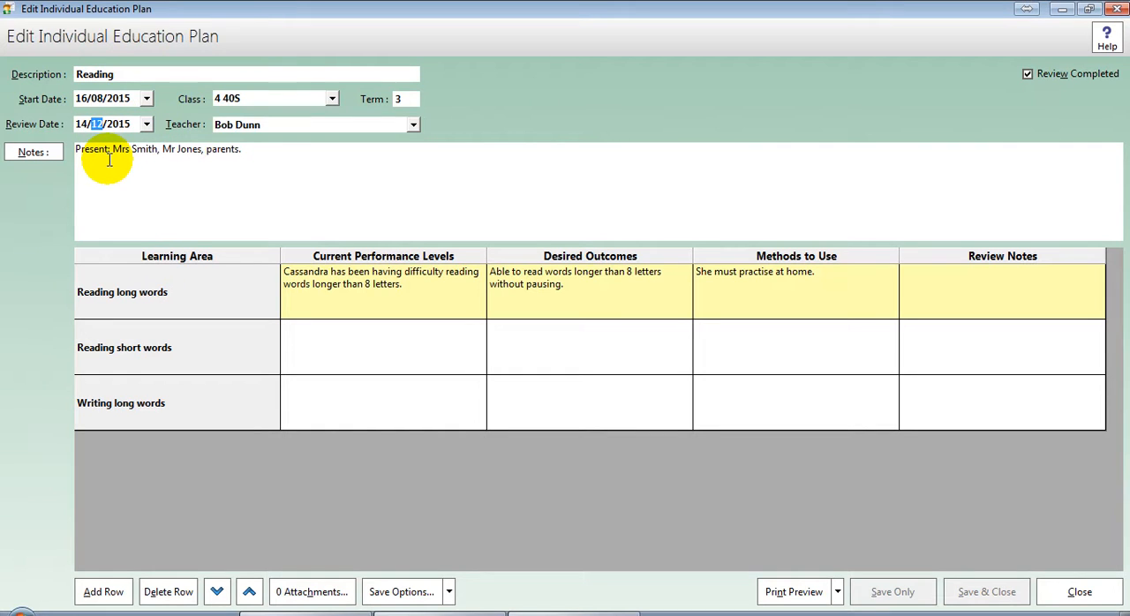
key("Tab")
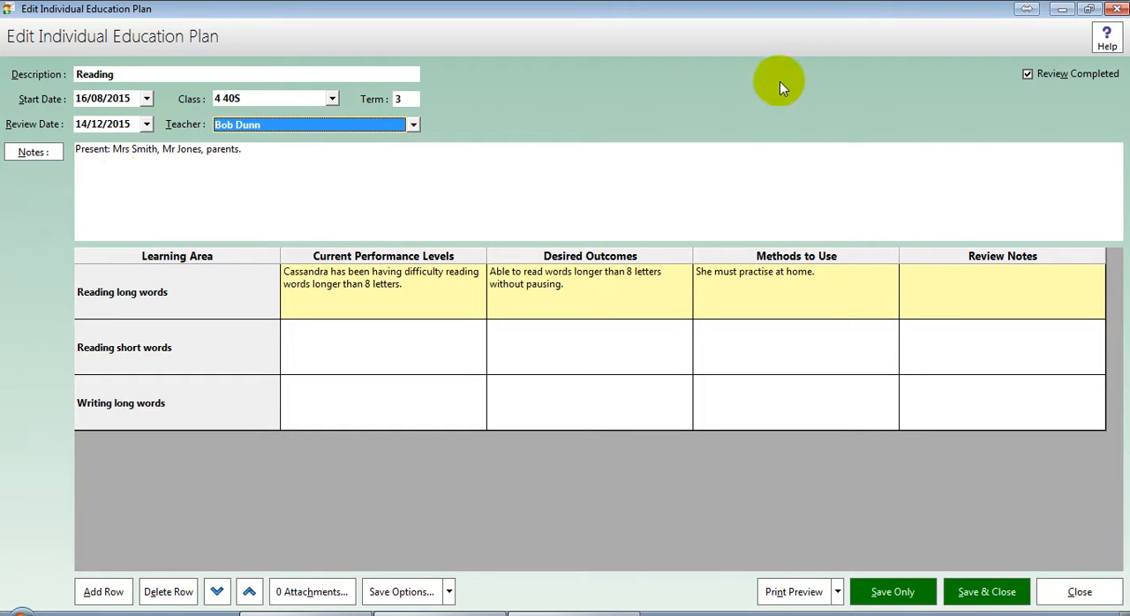
left_click(1076, 74)
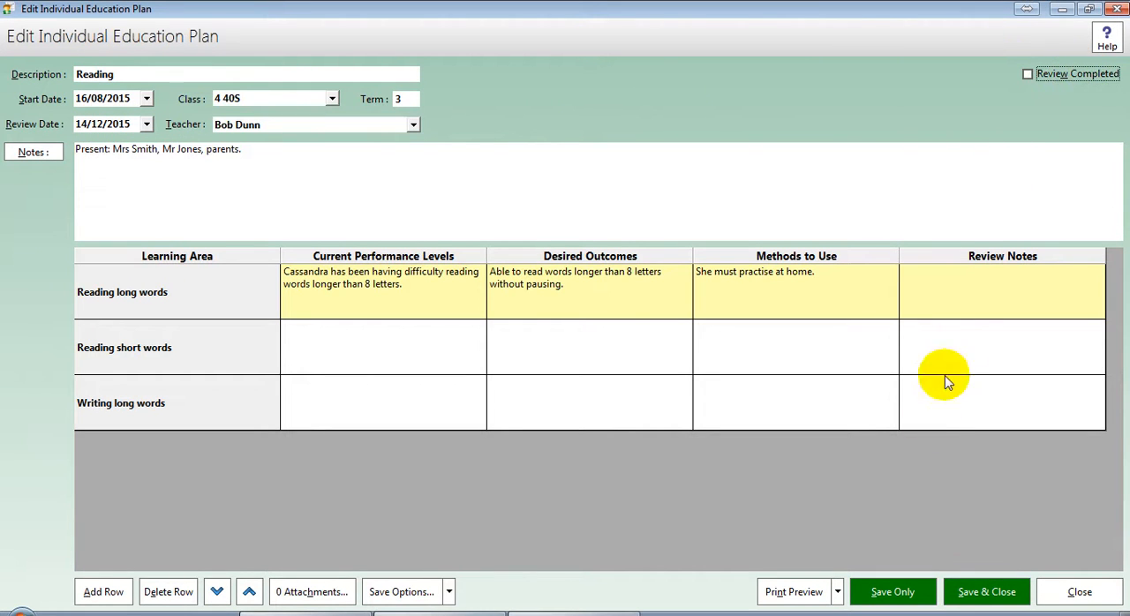
left_click(956, 589)
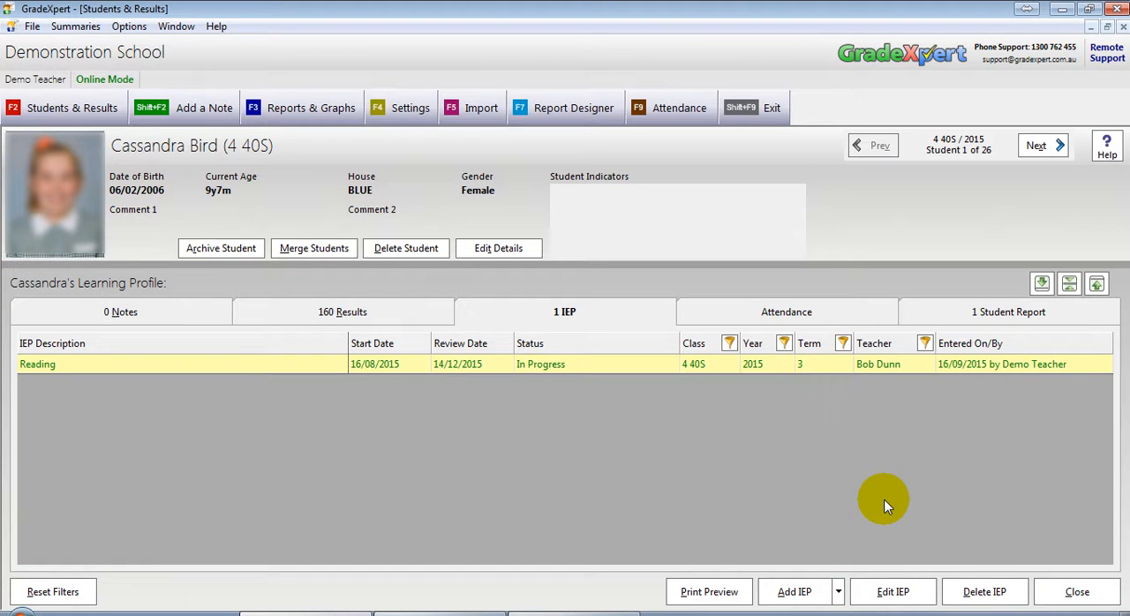
Step: Reopen the Reading IEP, set its review date to 14/09/2015, mark it as Review Completed, and save it
left_click(650, 363)
double_click(651, 364)
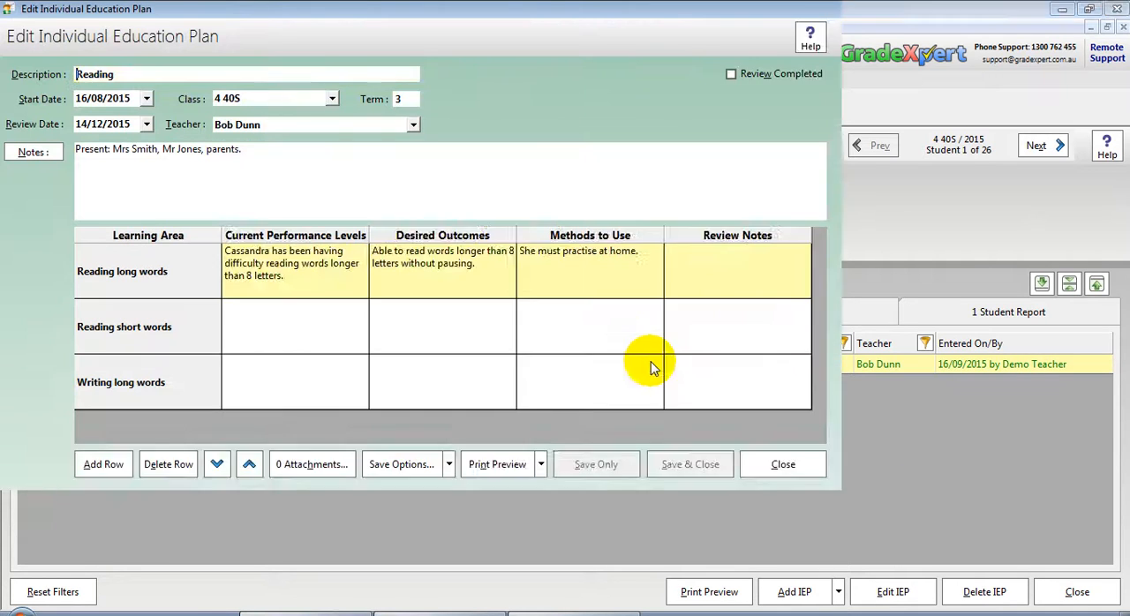
left_click(95, 125)
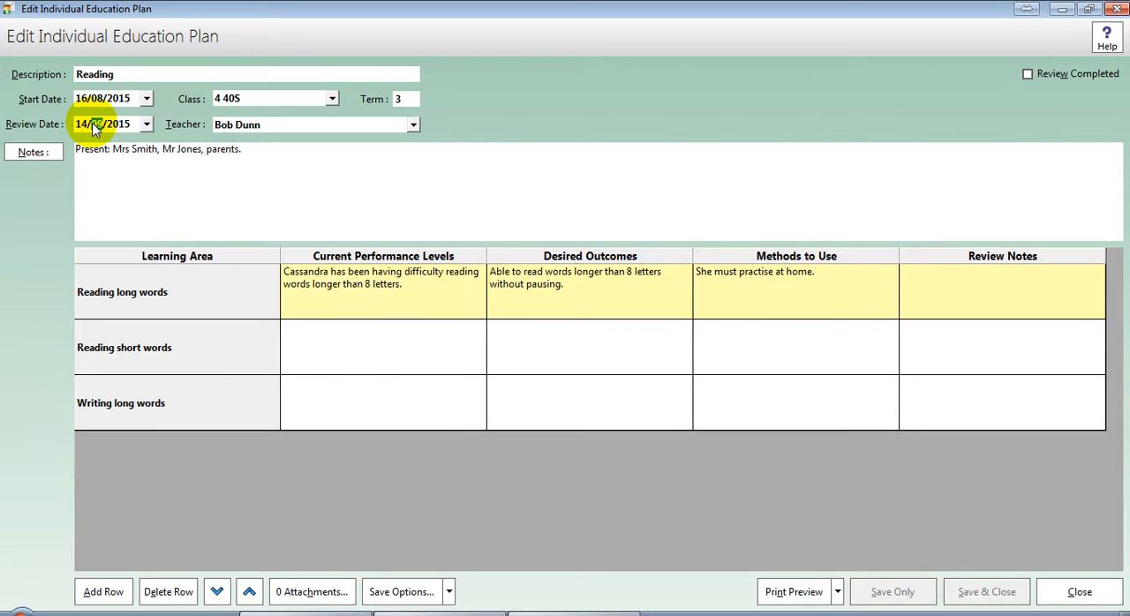
type("09")
key("Tab")
left_click(1084, 76)
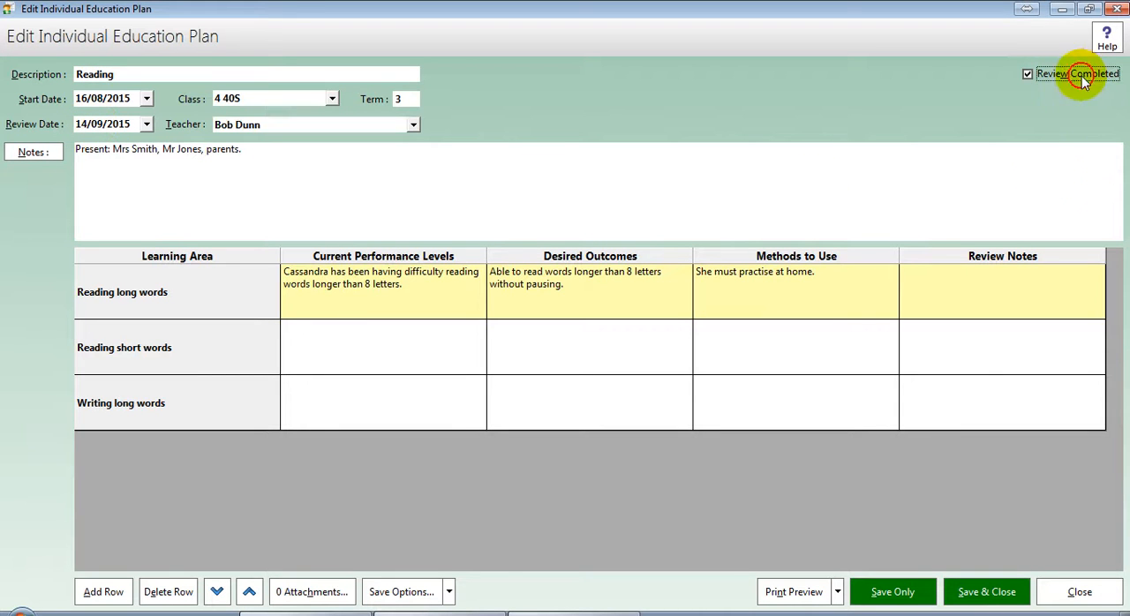
left_click(890, 591)
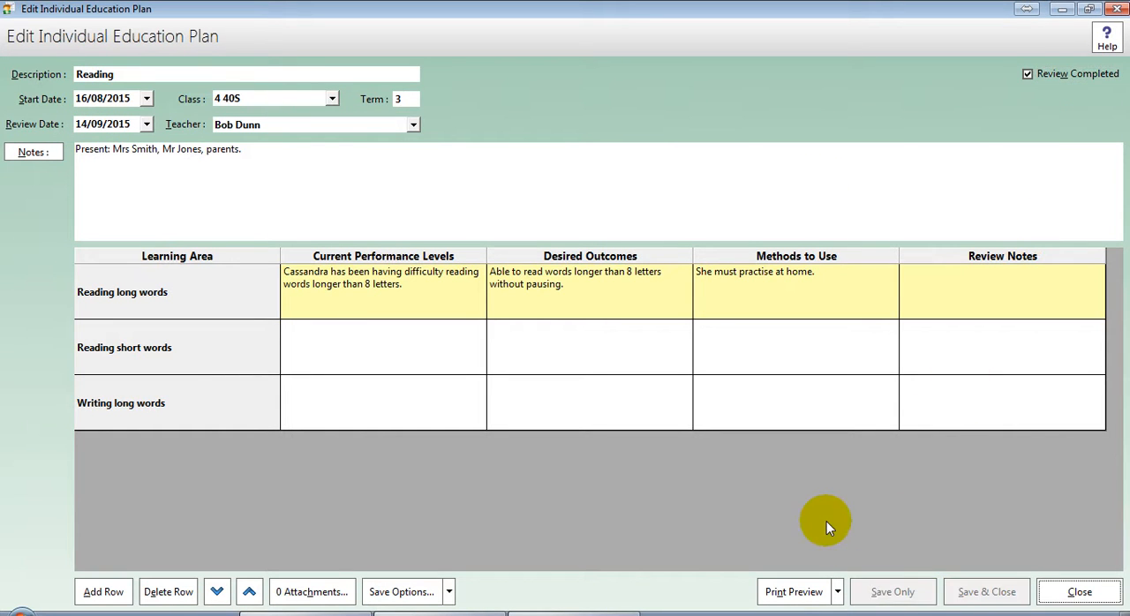
Step: Create a copy of the Reading IEP for the same student and change the copy's description to Reading
left_click(402, 591)
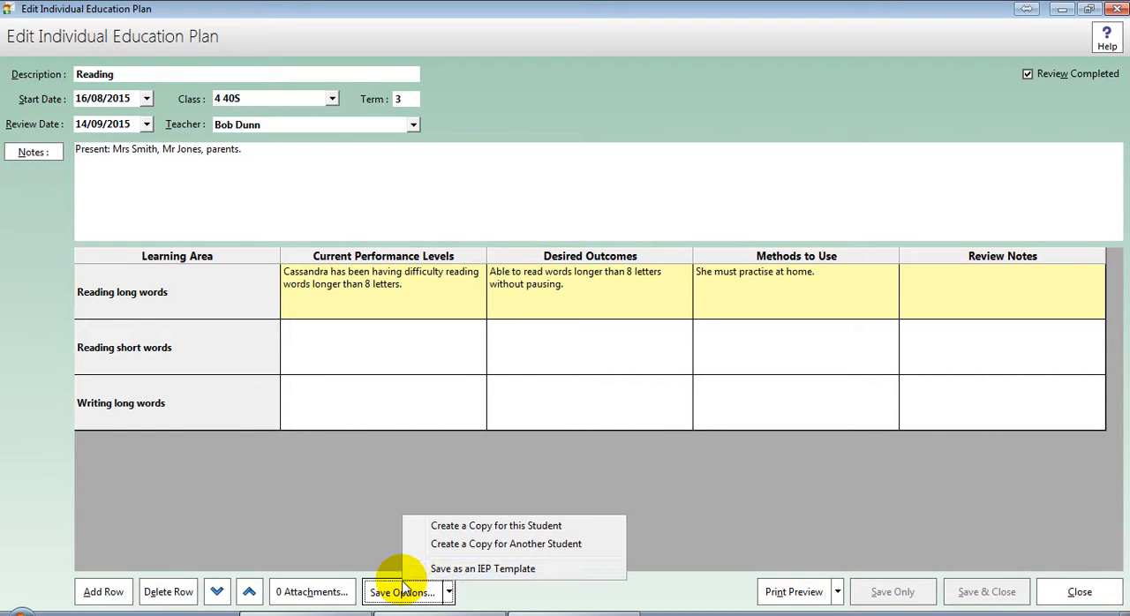
left_click(512, 528)
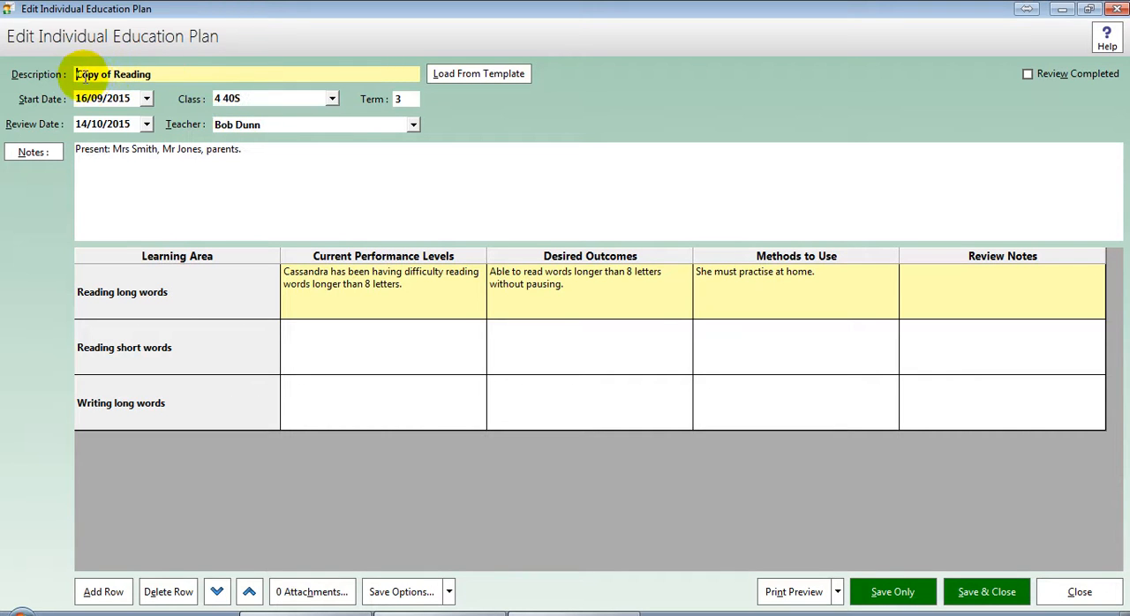
left_click_drag(114, 78, 54, 78)
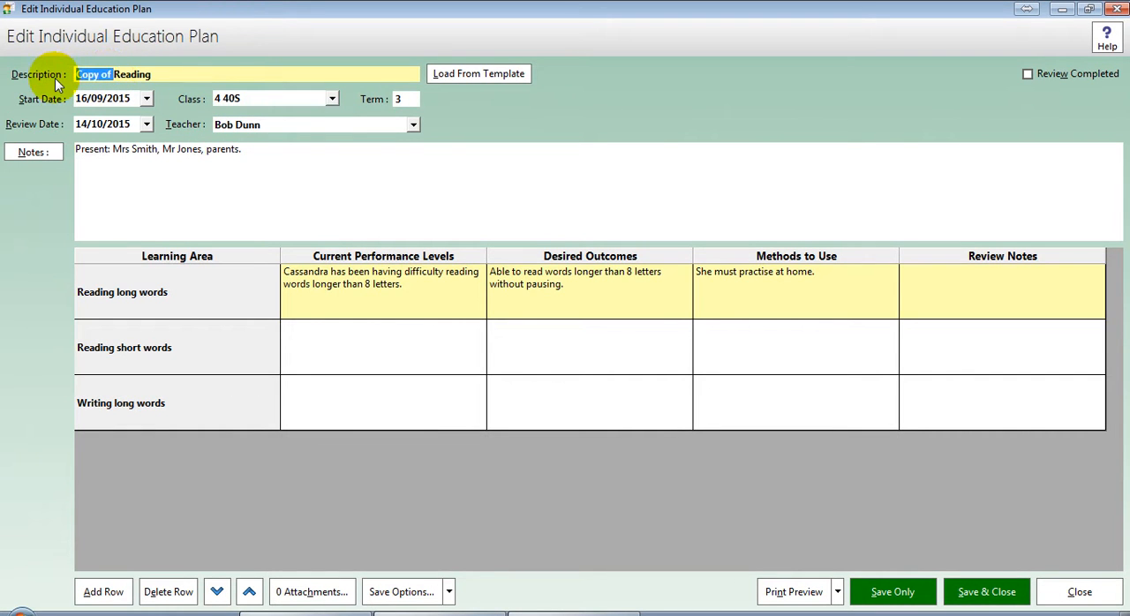
key("BackSpace")
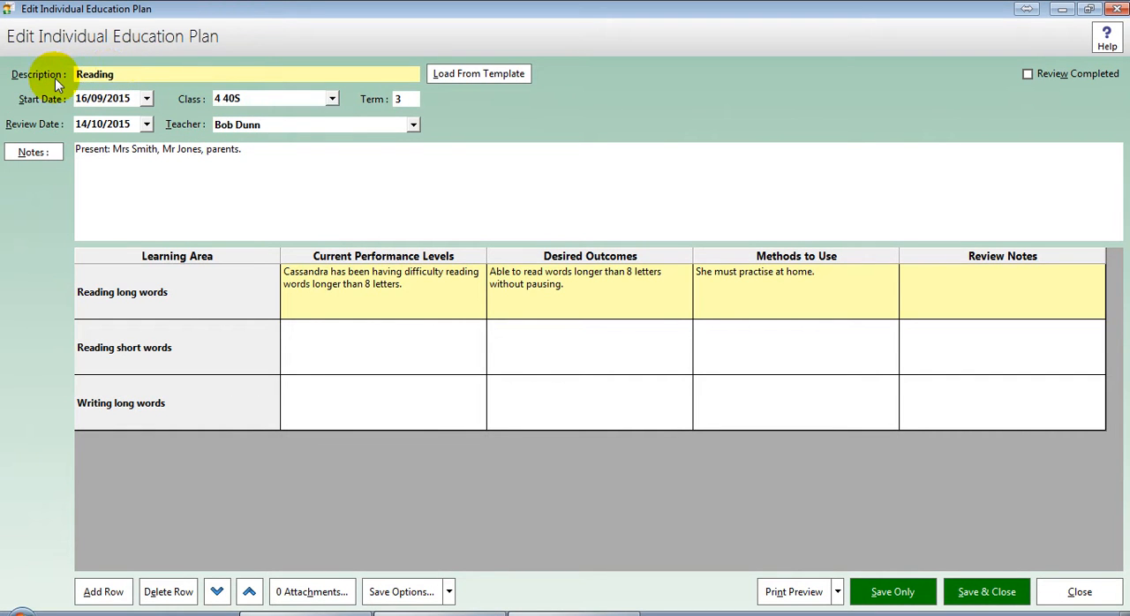
Step: Set the copied IEP's start date to 16/10/2015, review date to 14/11/2015 and term to 4, then save and close it
left_click(96, 99)
type("10")
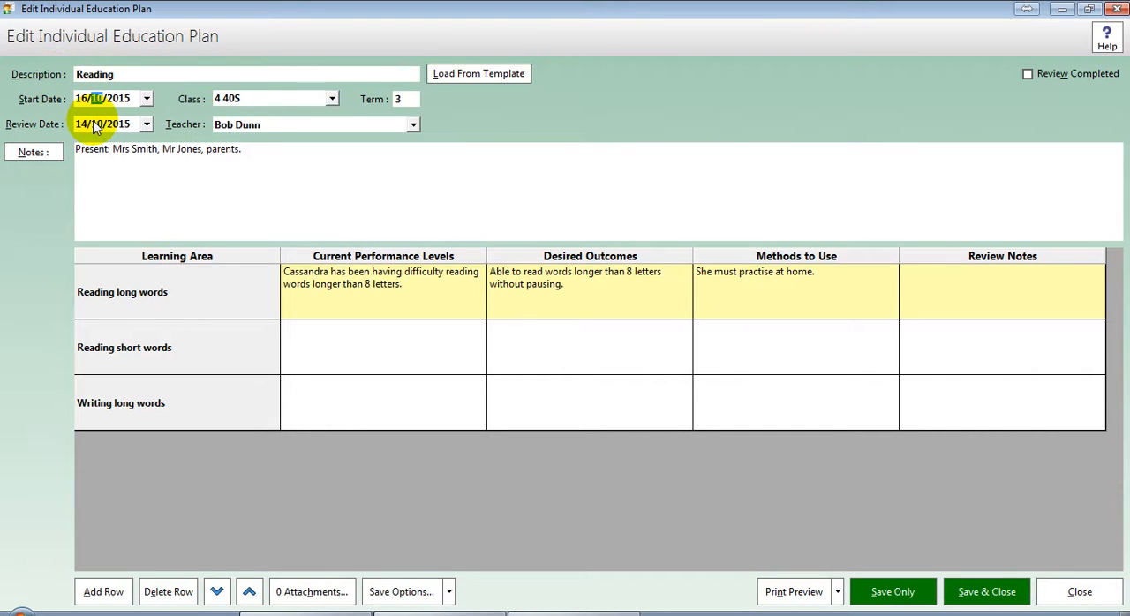
left_click(83, 124)
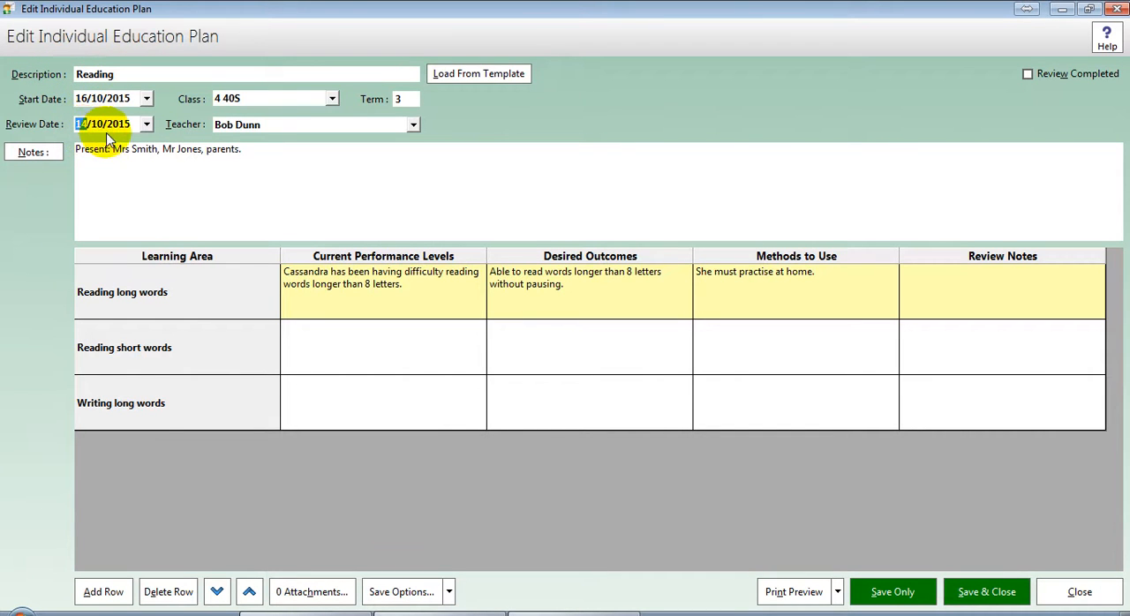
left_click(104, 124)
type("11")
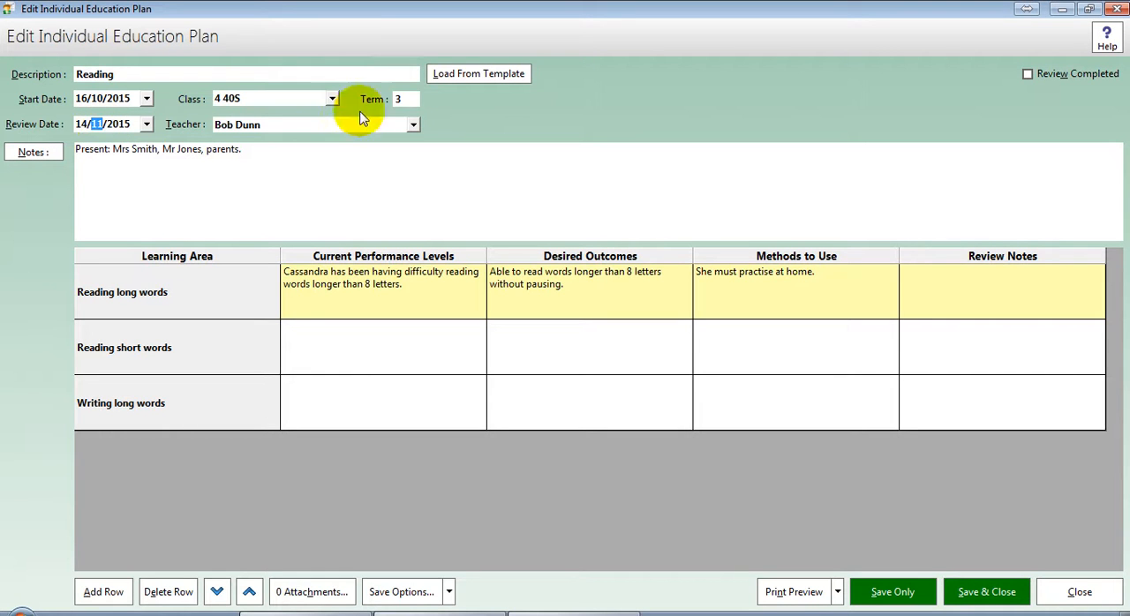
left_click(412, 100)
double_click(412, 99)
type("4")
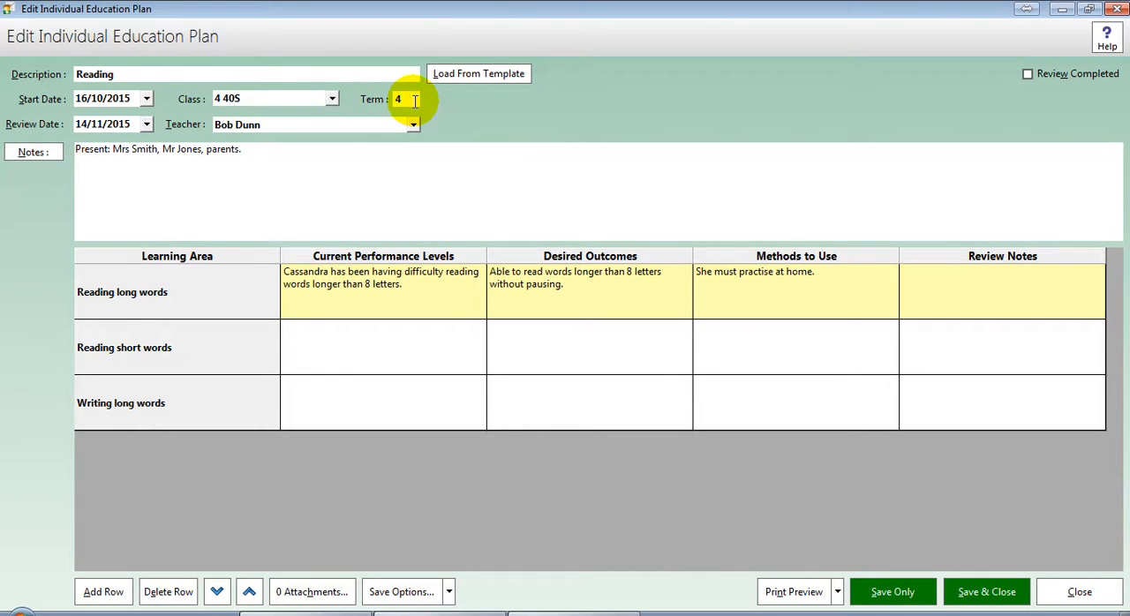
left_click(966, 590)
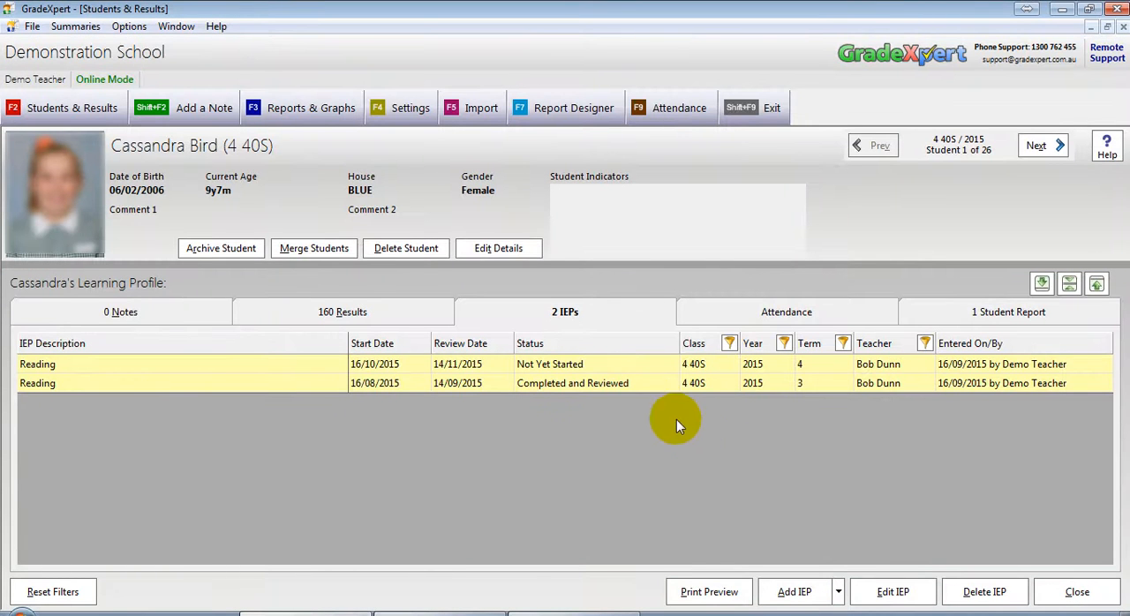
Step: Delete the student's Term 4 Reading IEP that starts on 16/10/2015, then close the student's record
left_click(623, 385)
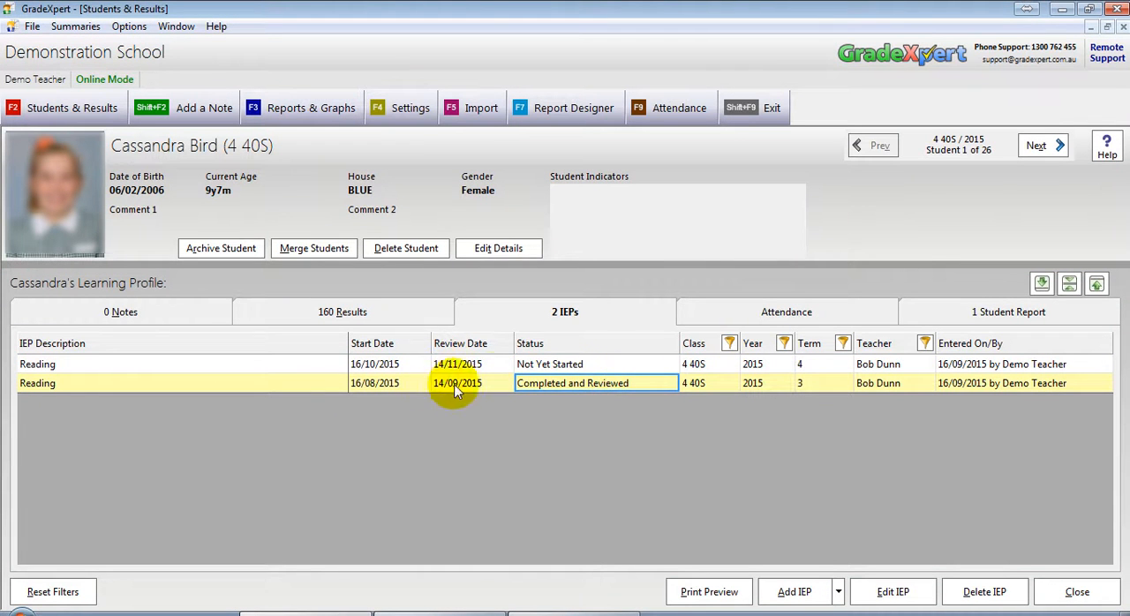
left_click(525, 365)
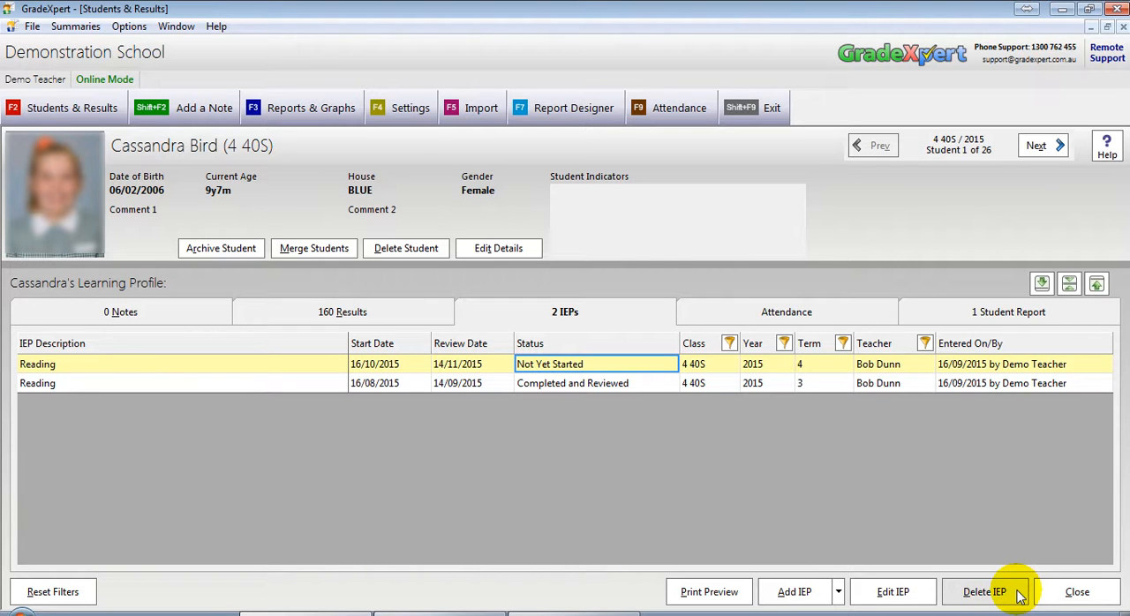
left_click(572, 365)
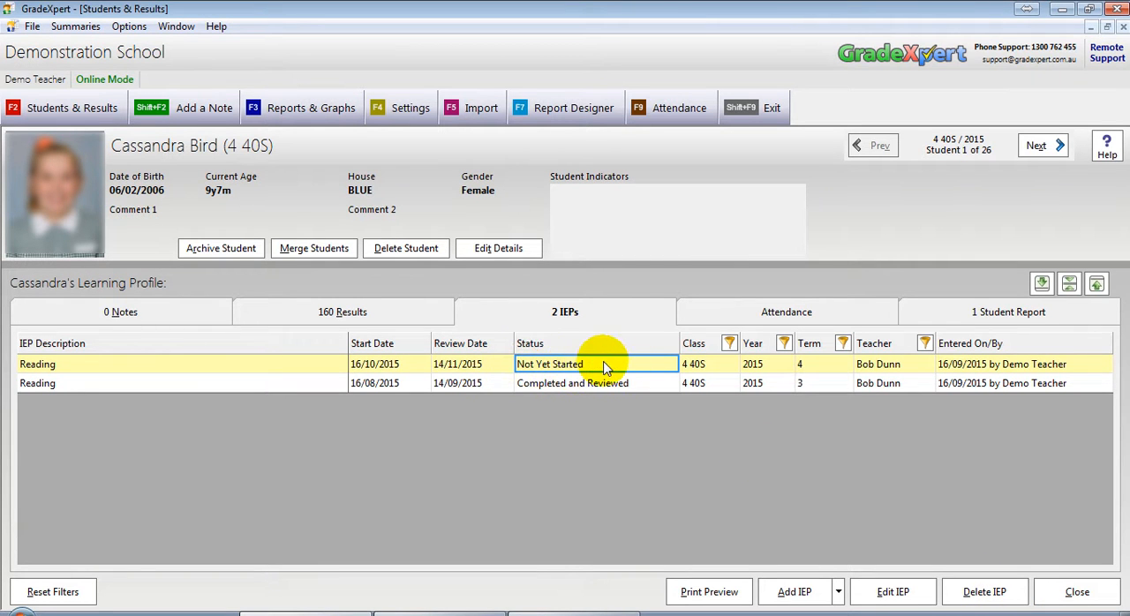
left_click(964, 589)
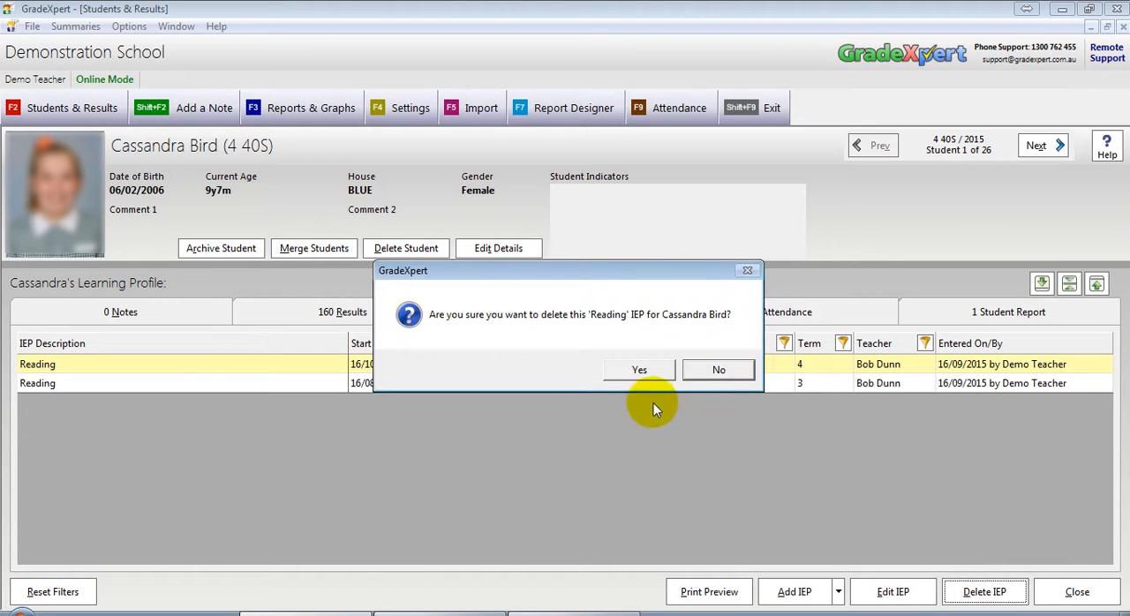
left_click(650, 376)
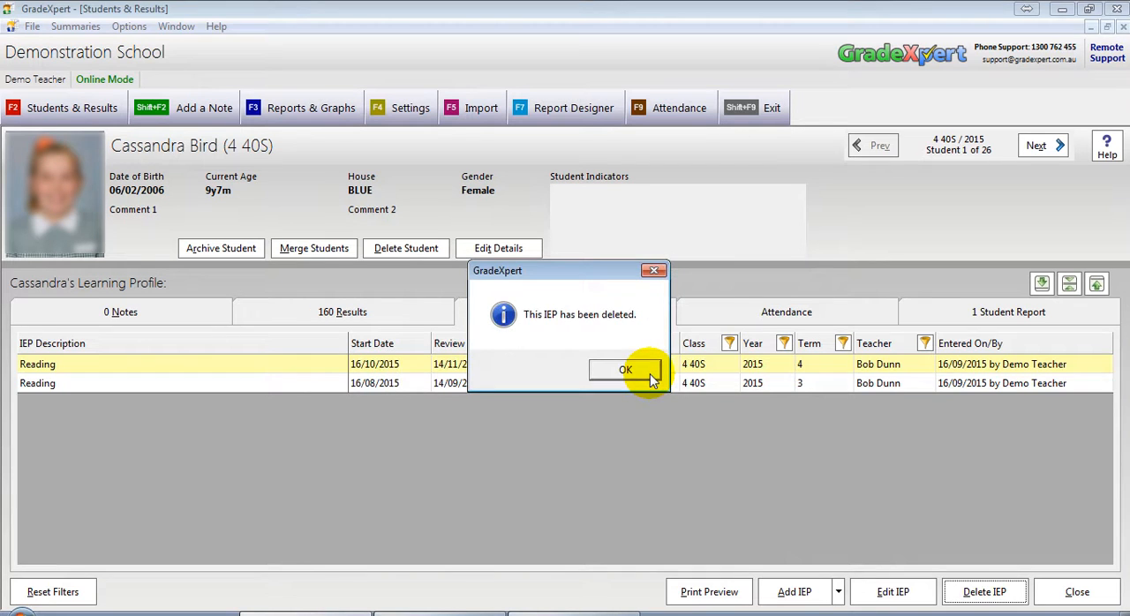
left_click(649, 376)
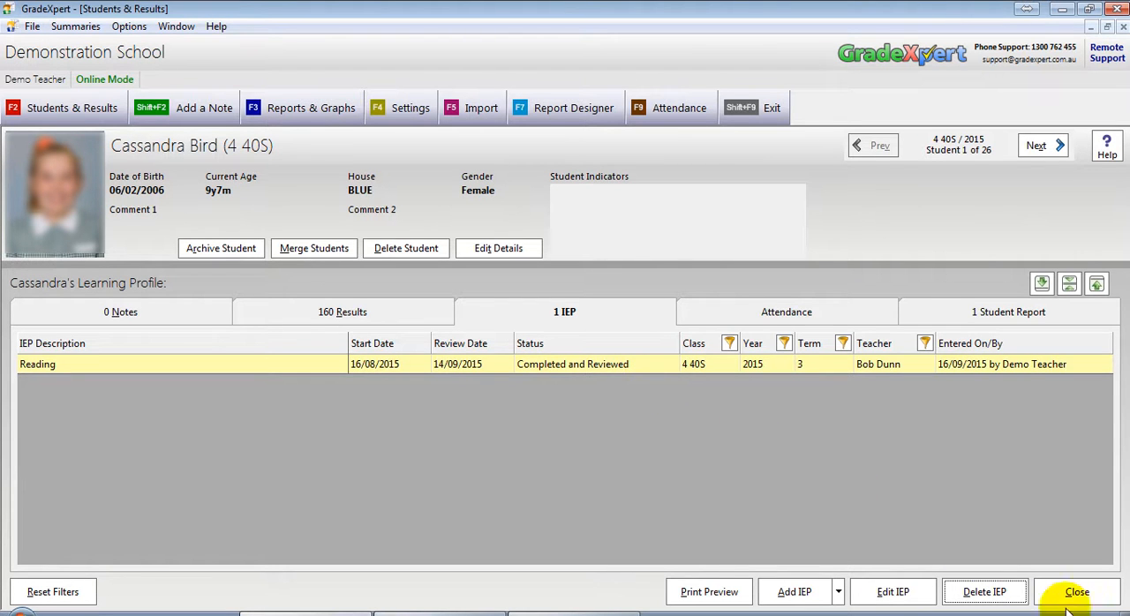
left_click(1091, 597)
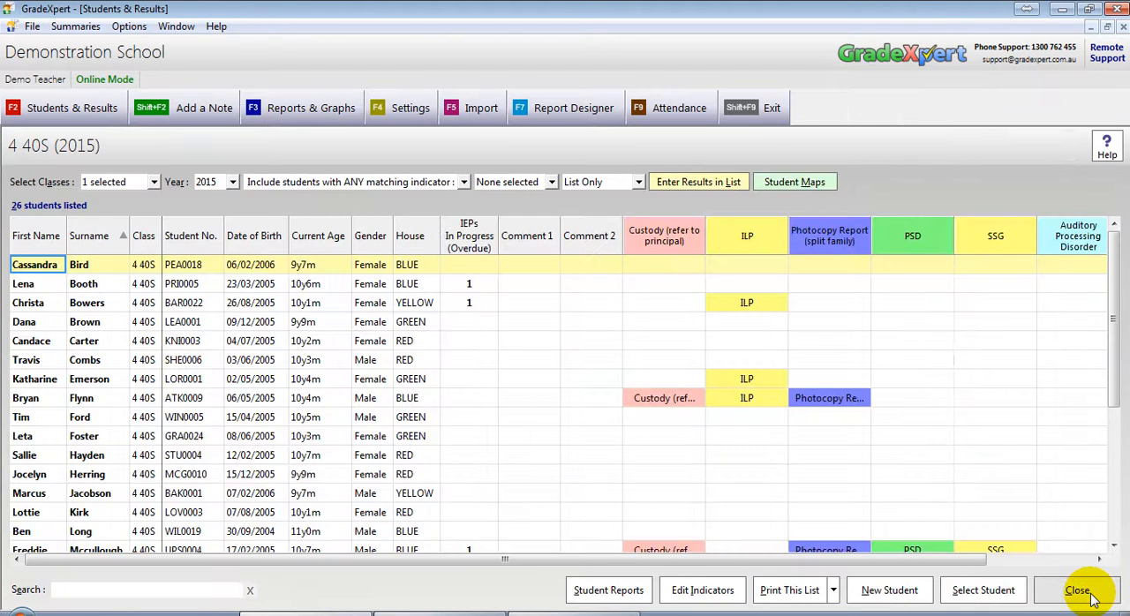